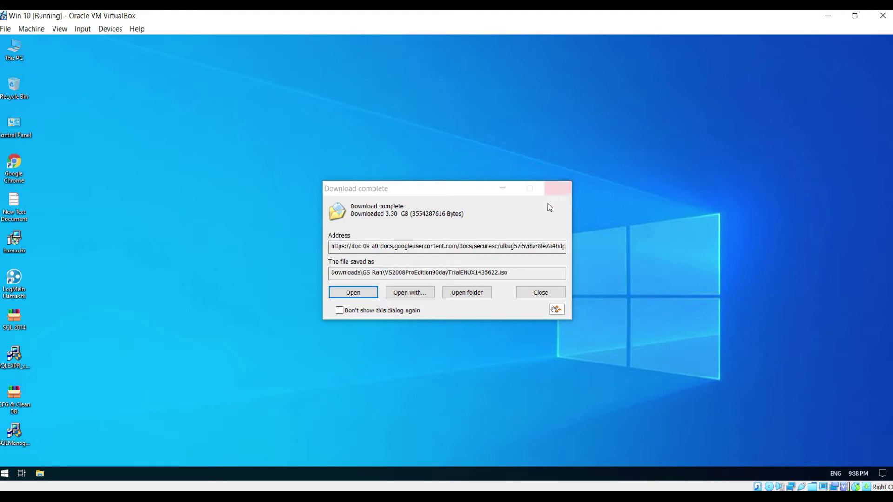
Close the Download complete dialog and dismiss the Start menu, leaving the Windows 10 desktop clear.
{"action": "left_click", "coordinate": [540, 293]}
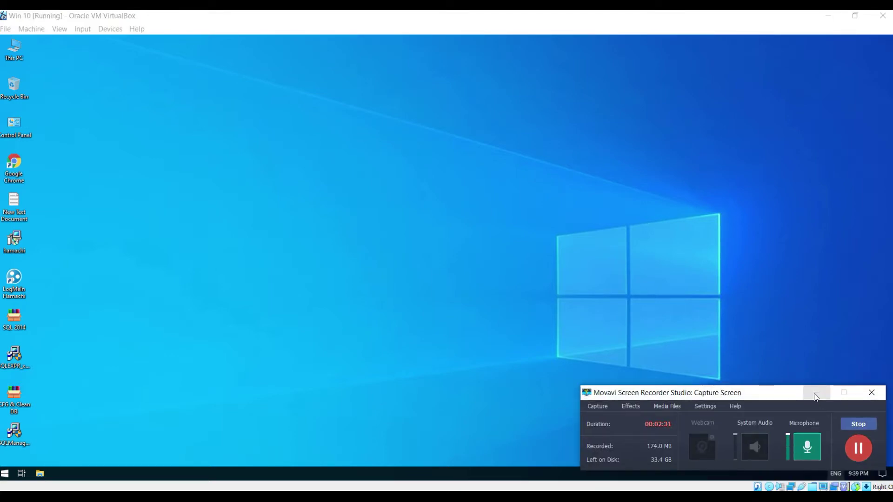
{"action": "left_click", "coordinate": [814, 394]}
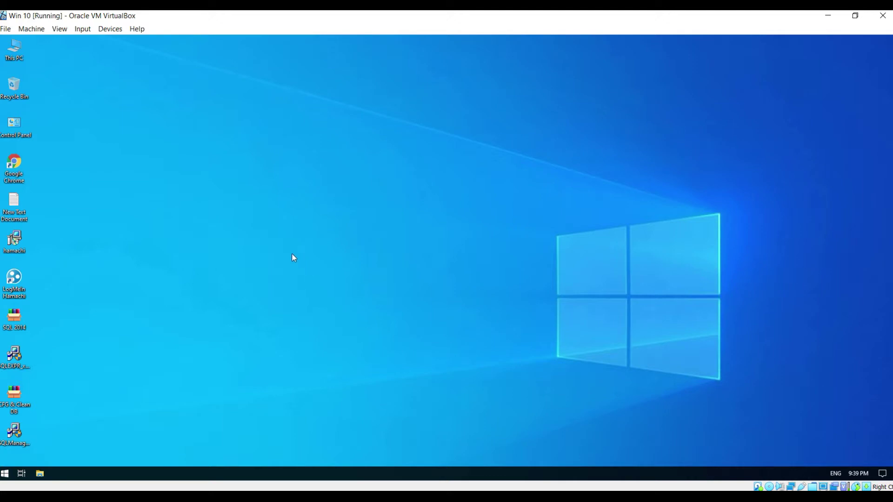
{"action": "left_click", "coordinate": [5, 473]}
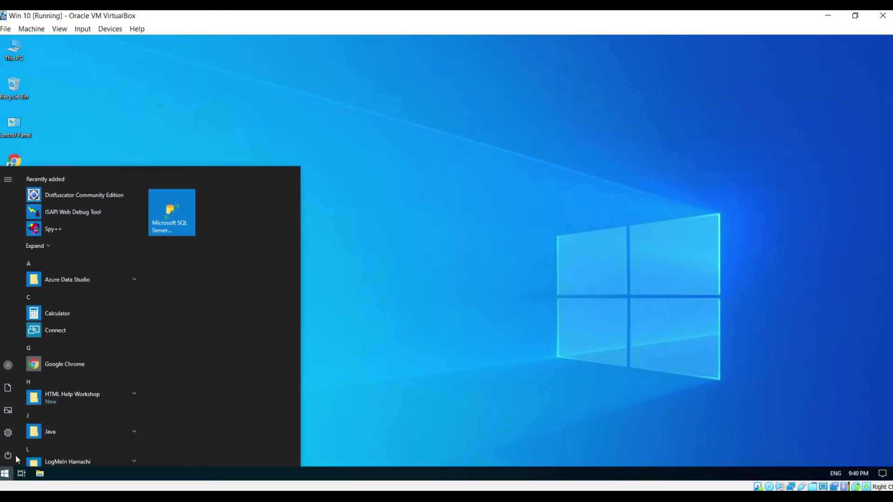
{"action": "left_click", "coordinate": [398, 223]}
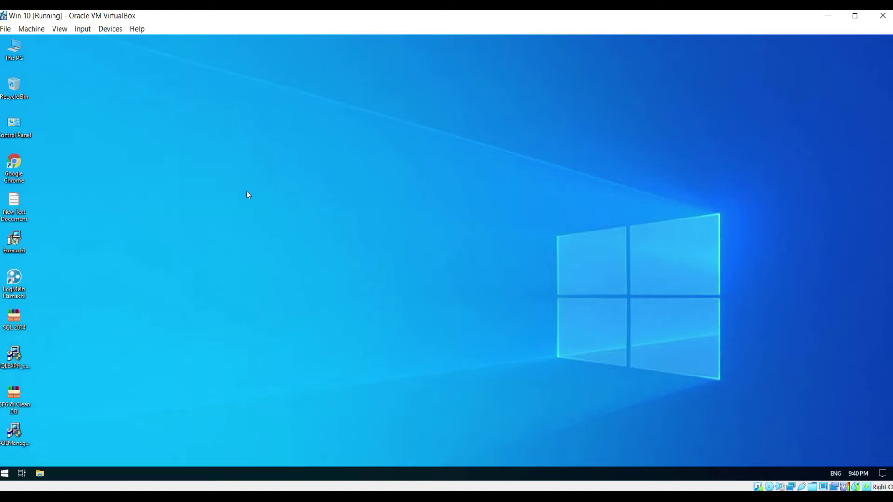
Open Control Panel from its desktop icon and go to Programs and Features.
{"action": "double_click", "coordinate": [14, 126]}
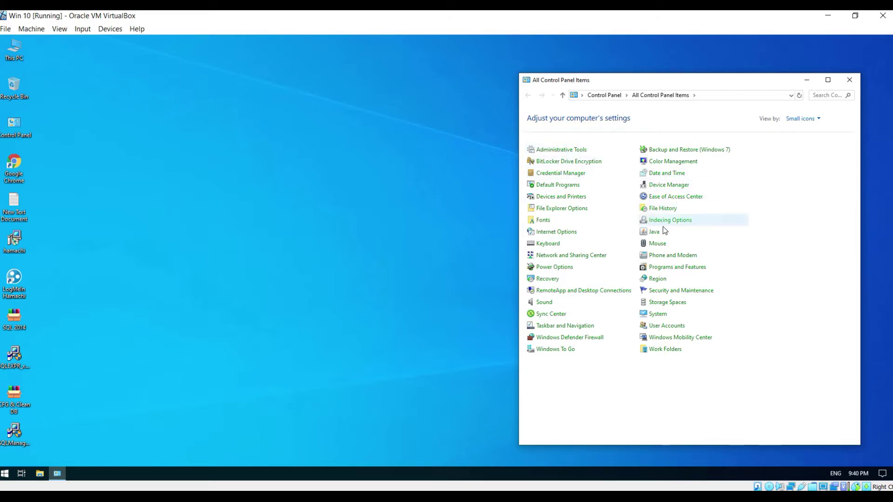
{"action": "left_click", "coordinate": [673, 274]}
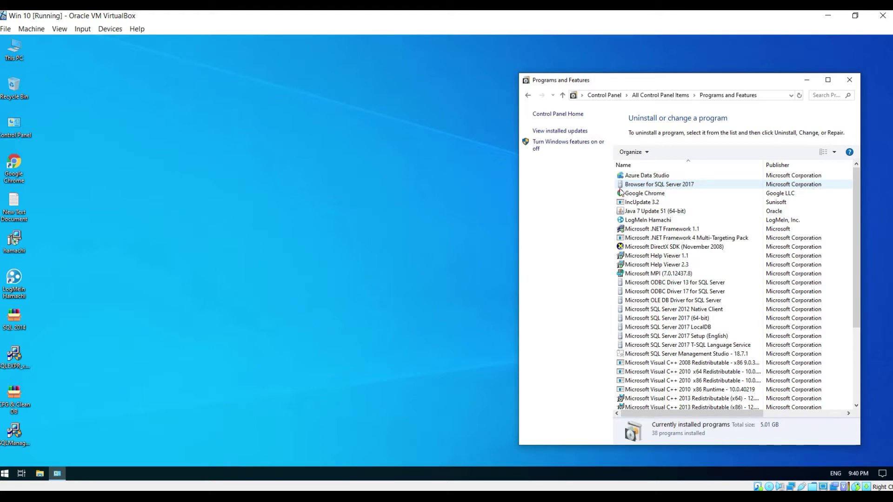
Uninstall Browser for SQL Server 2017, allowing UAC and confirming past the dependency warning.
{"action": "right_click", "coordinate": [641, 185]}
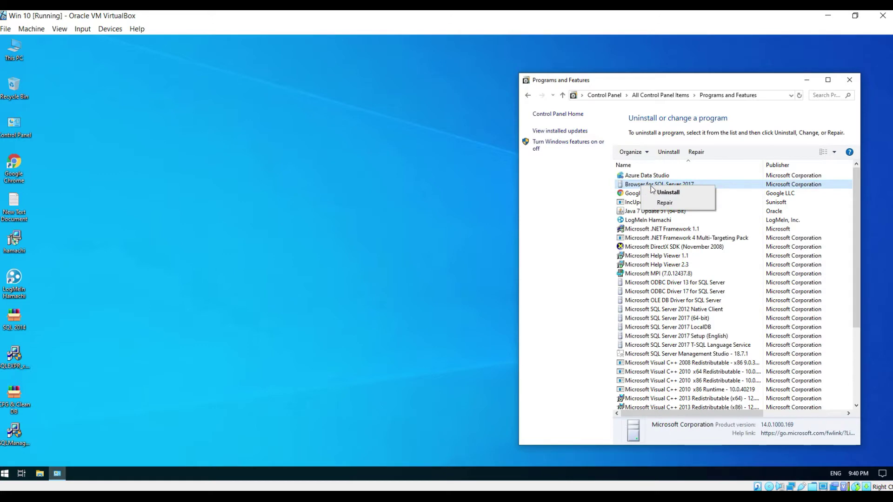
{"action": "left_click", "coordinate": [665, 192]}
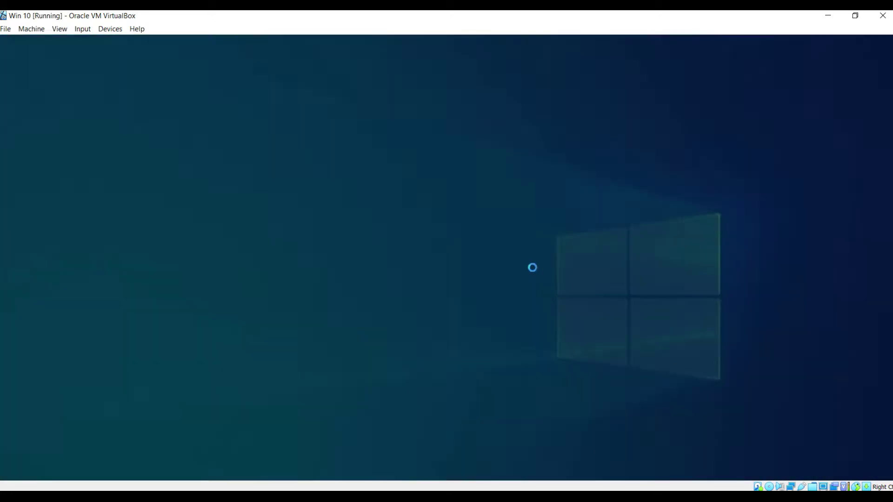
{"action": "left_click", "coordinate": [424, 319]}
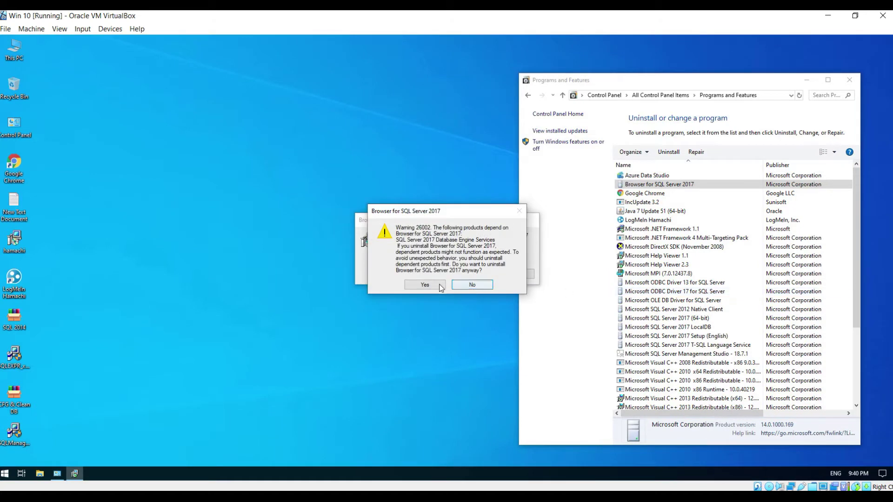
{"action": "left_click", "coordinate": [434, 285]}
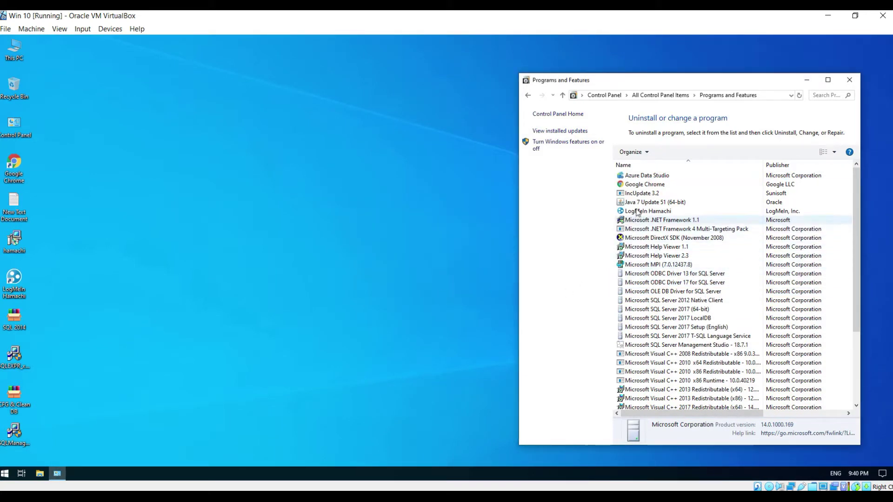
Uninstall Microsoft ODBC Driver 13 for SQL Server, allowing UAC and confirming removal.
{"action": "right_click", "coordinate": [638, 277]}
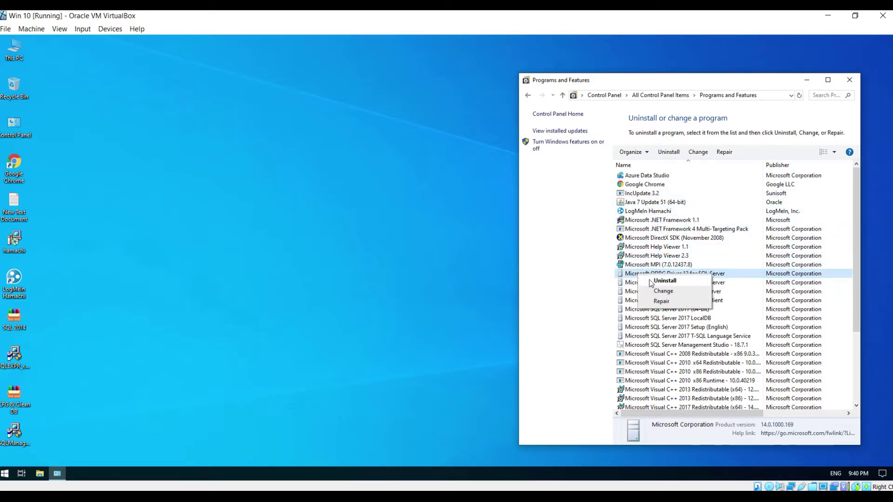
{"action": "left_click", "coordinate": [651, 282]}
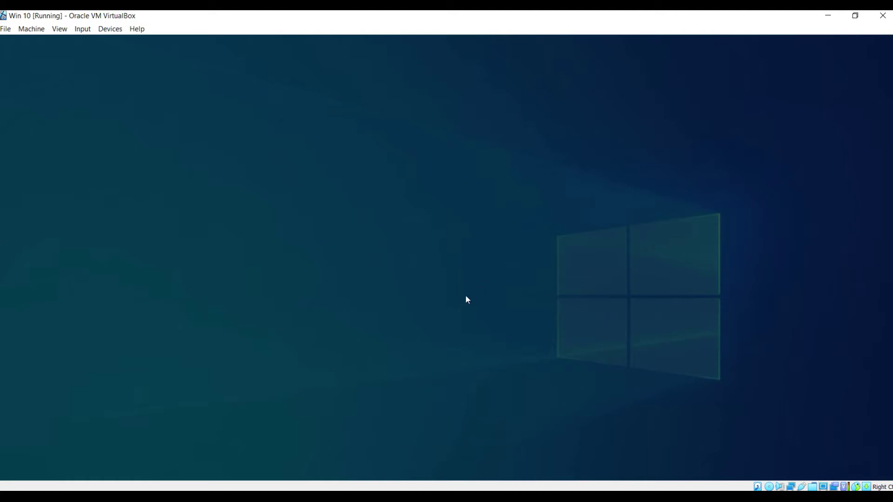
{"action": "left_click", "coordinate": [424, 321]}
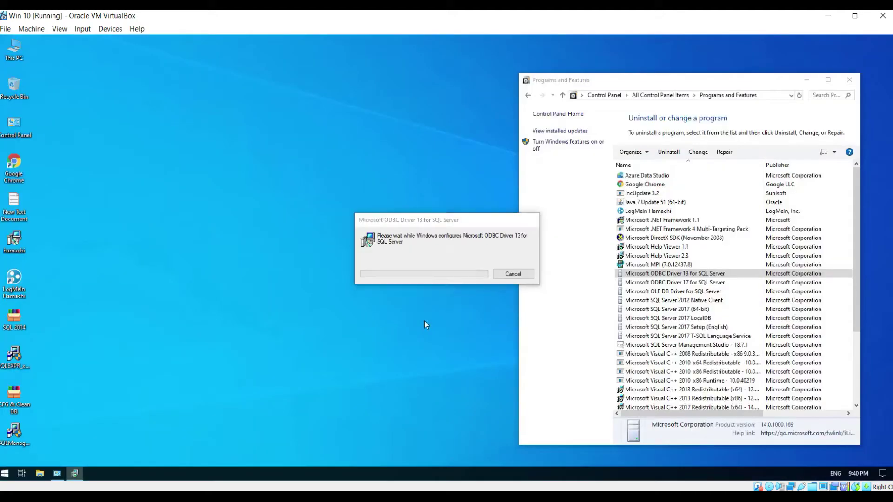
{"action": "left_click", "coordinate": [433, 287]}
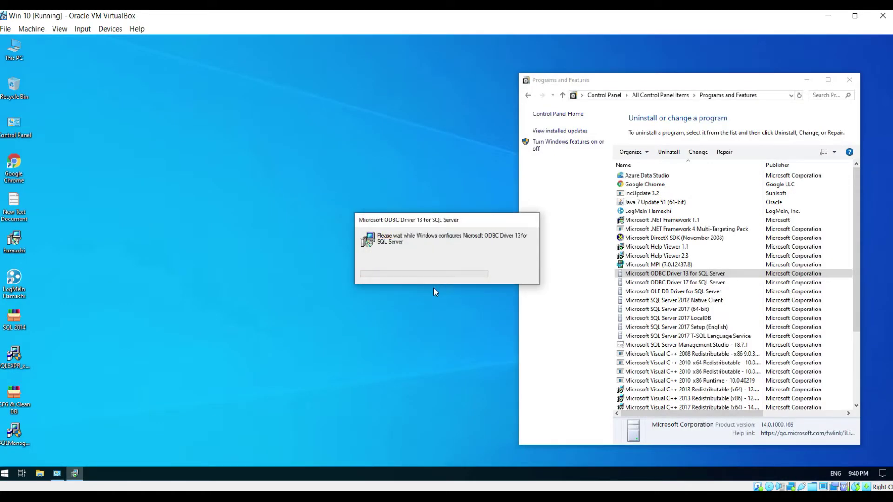
Uninstall Microsoft ODBC Driver 17 for SQL Server and allow the UAC prompt.
{"action": "left_click", "coordinate": [635, 274]}
{"action": "right_click", "coordinate": [635, 276]}
{"action": "left_click", "coordinate": [660, 282]}
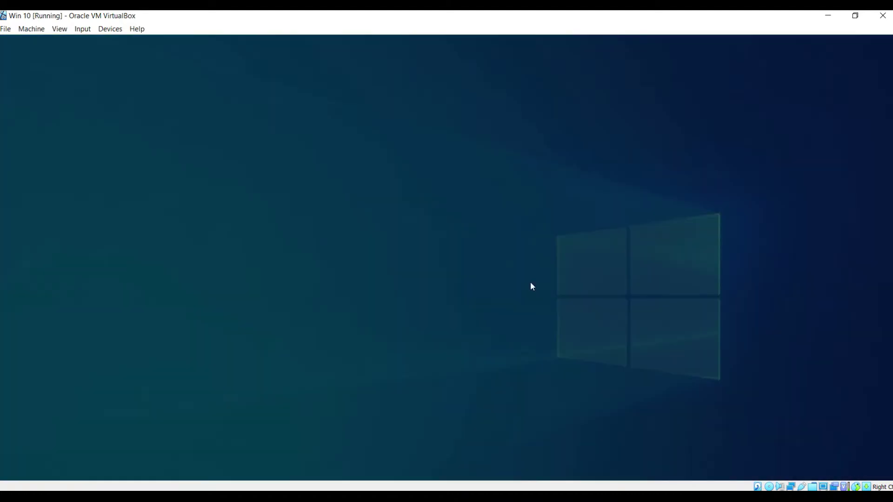
{"action": "left_click", "coordinate": [423, 320]}
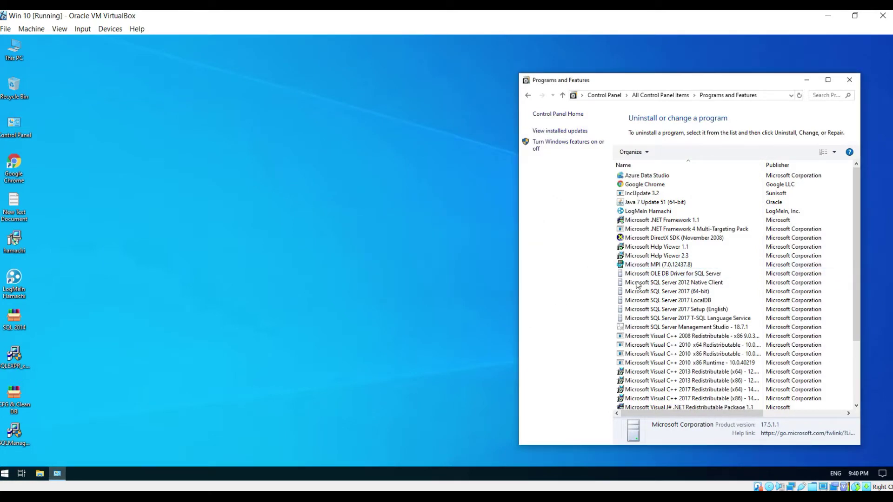
Uninstall Microsoft OLE DB Driver for SQL Server, allowing the UAC prompt.
{"action": "right_click", "coordinate": [631, 278]}
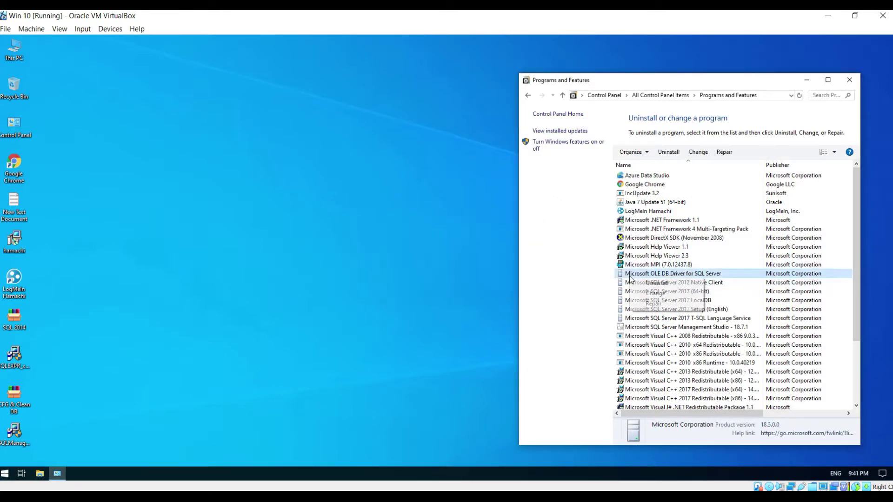
{"action": "left_click", "coordinate": [655, 283]}
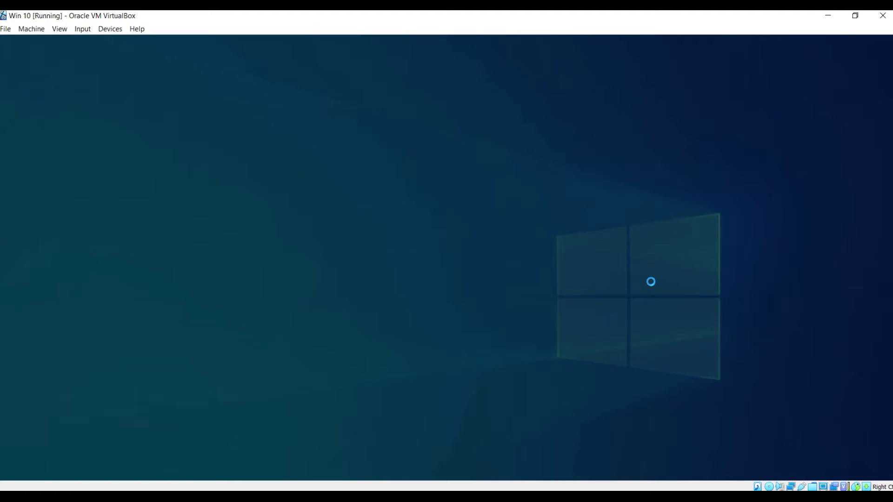
{"action": "left_click", "coordinate": [417, 318]}
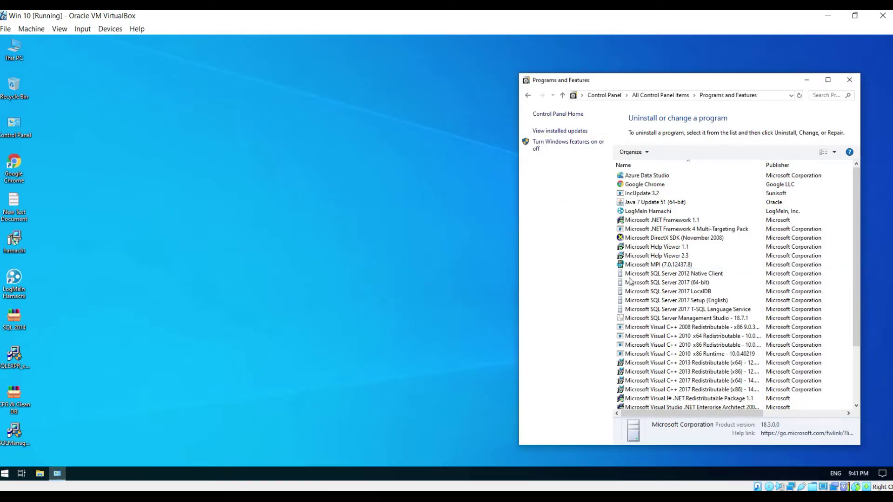
Uninstall Microsoft SQL Server 2012 Native Client, accepting UAC and the continue warning.
{"action": "right_click", "coordinate": [637, 278]}
{"action": "left_click", "coordinate": [657, 284]}
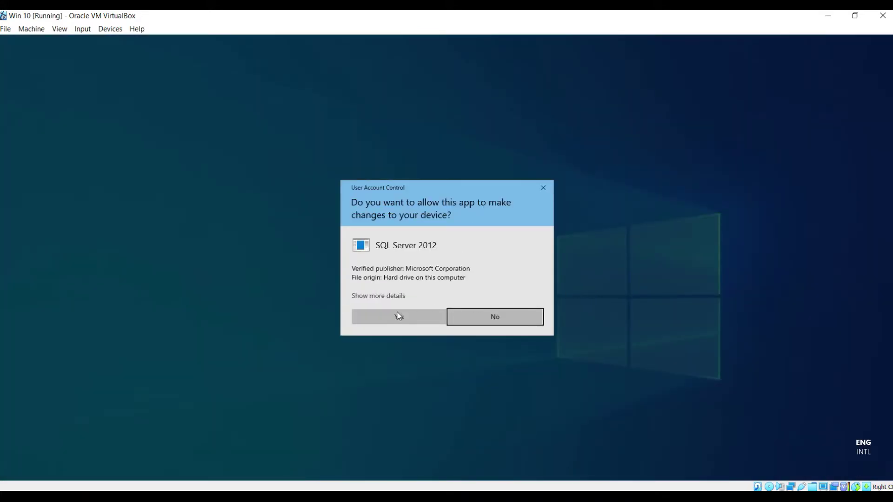
{"action": "left_click", "coordinate": [404, 314]}
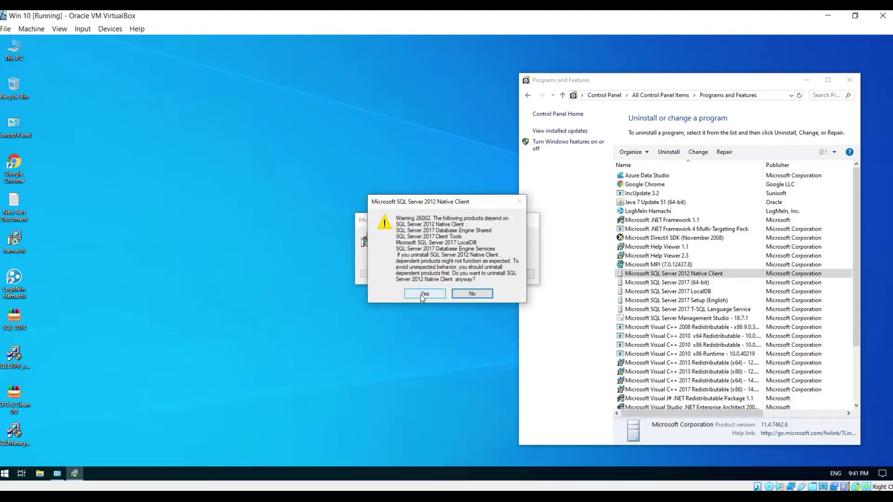
{"action": "left_click", "coordinate": [420, 310]}
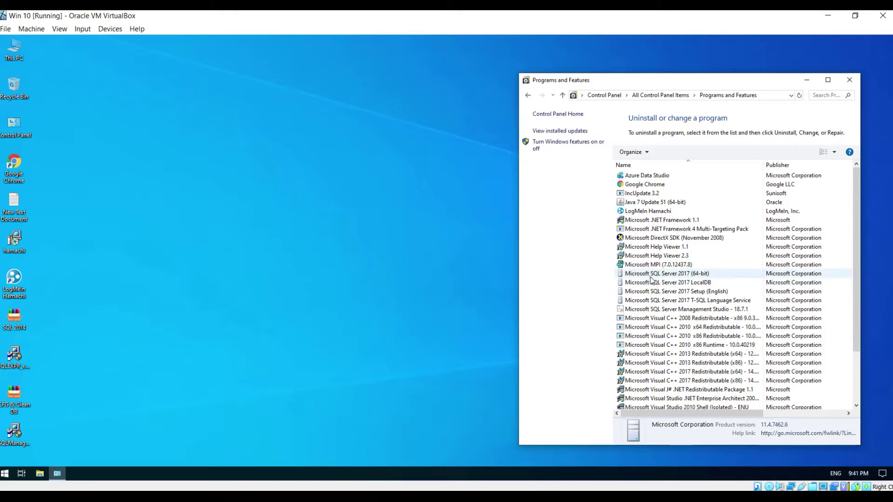
Run Uninstall/Change on SQL Server 2017 (64-bit), allow UAC, and choose Remove.
{"action": "right_click", "coordinate": [649, 275]}
{"action": "left_click", "coordinate": [668, 283]}
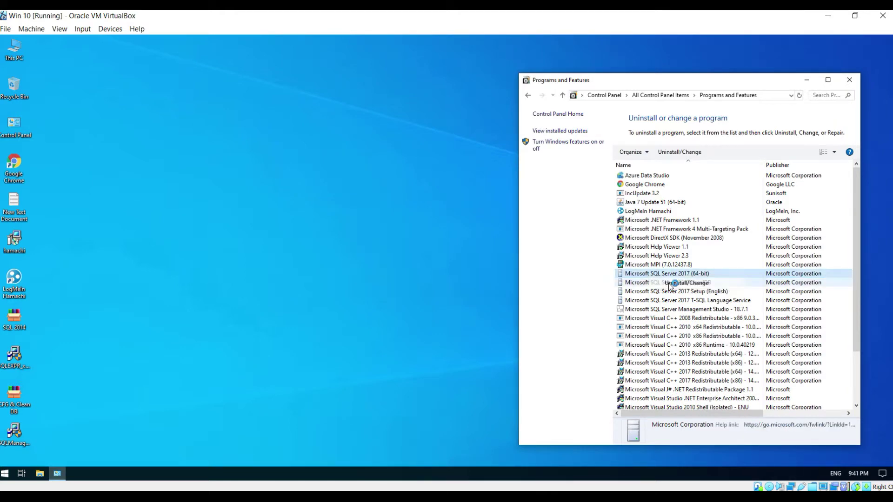
{"action": "left_click", "coordinate": [398, 313]}
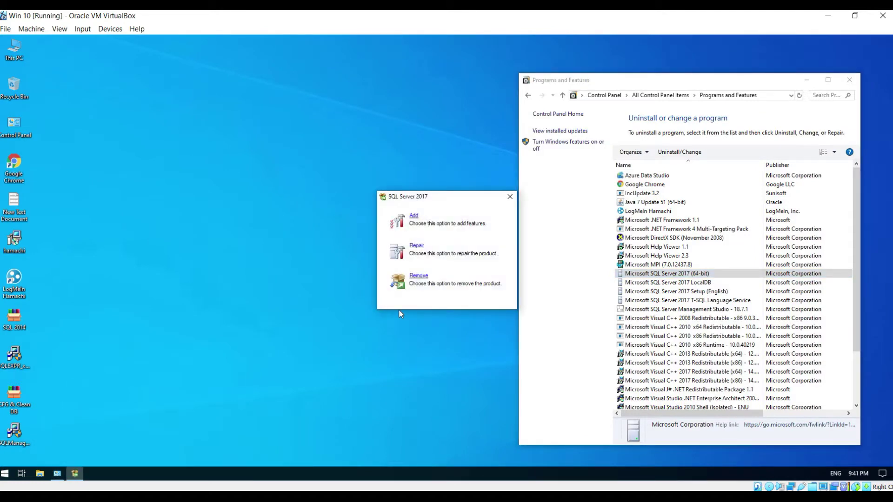
{"action": "left_click", "coordinate": [418, 276]}
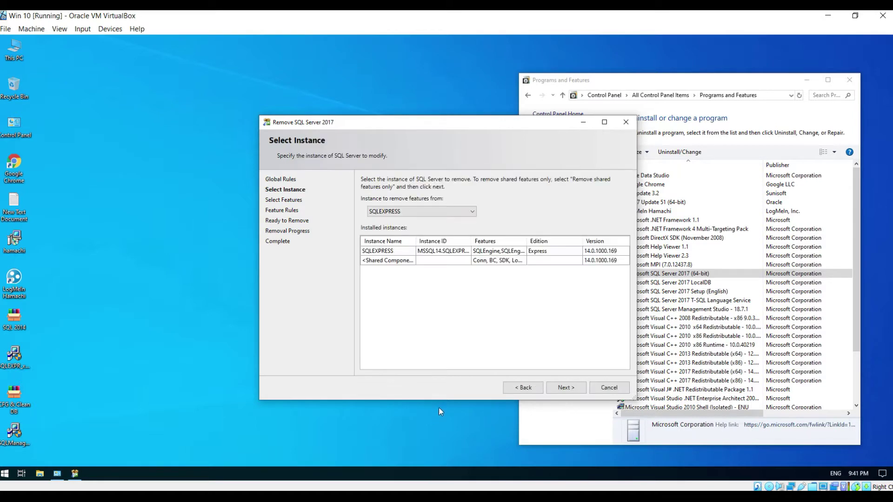
Keep the SQLEXPRESS instance, Select All features, and start the removal from Ready to Remove.
{"action": "left_click", "coordinate": [560, 387]}
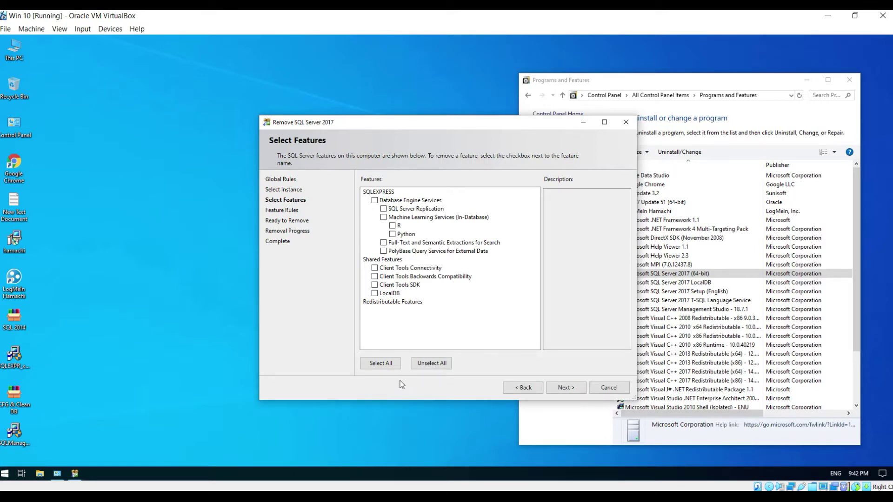
{"action": "left_click", "coordinate": [384, 365]}
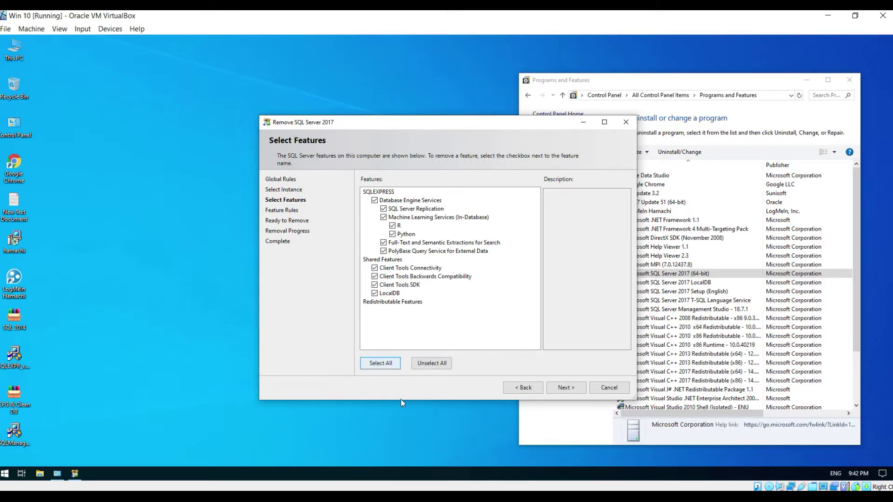
{"action": "left_click", "coordinate": [569, 389]}
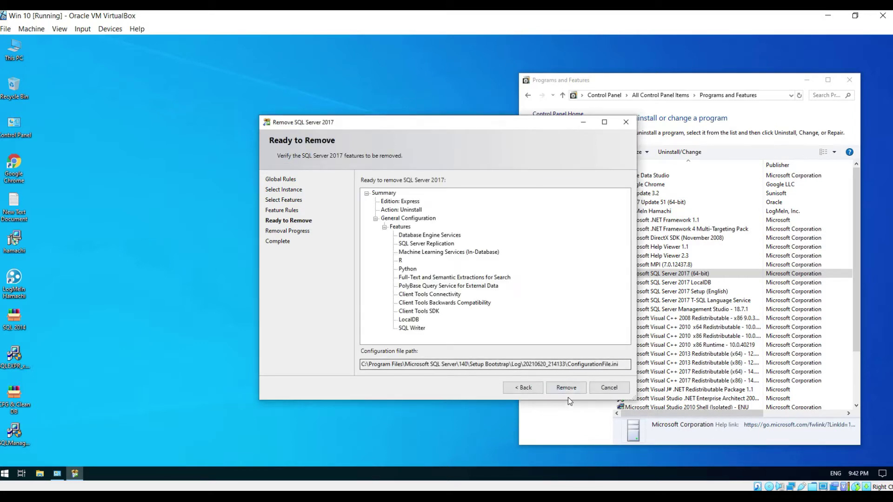
{"action": "left_click", "coordinate": [568, 392]}
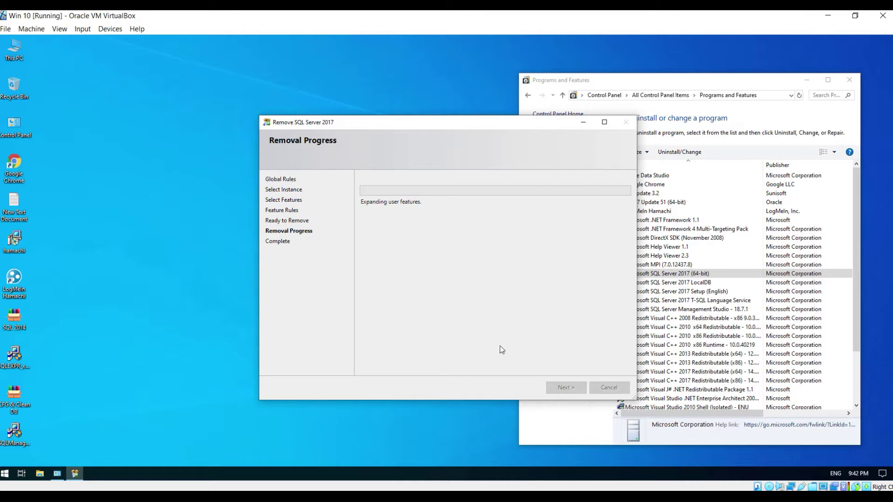
Refresh the desktop repeatedly while the SQL Server 2017 removal progresses.
{"action": "right_click", "coordinate": [99, 138]}
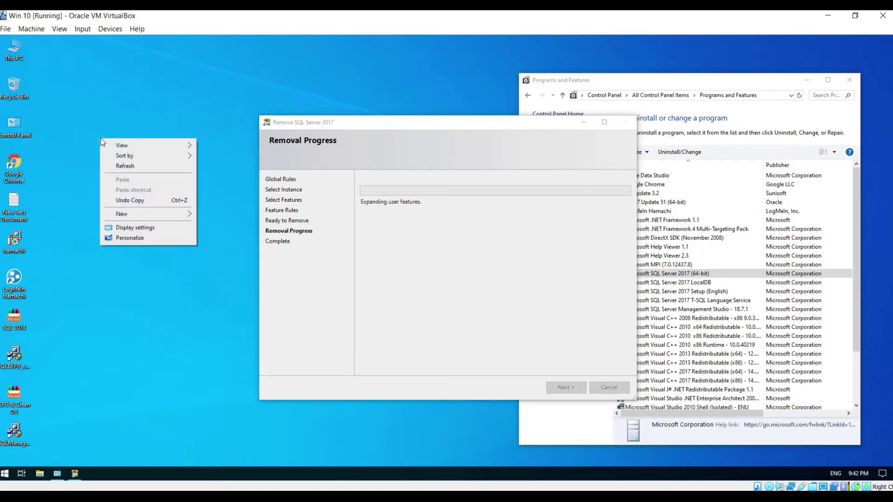
{"action": "left_click", "coordinate": [132, 166]}
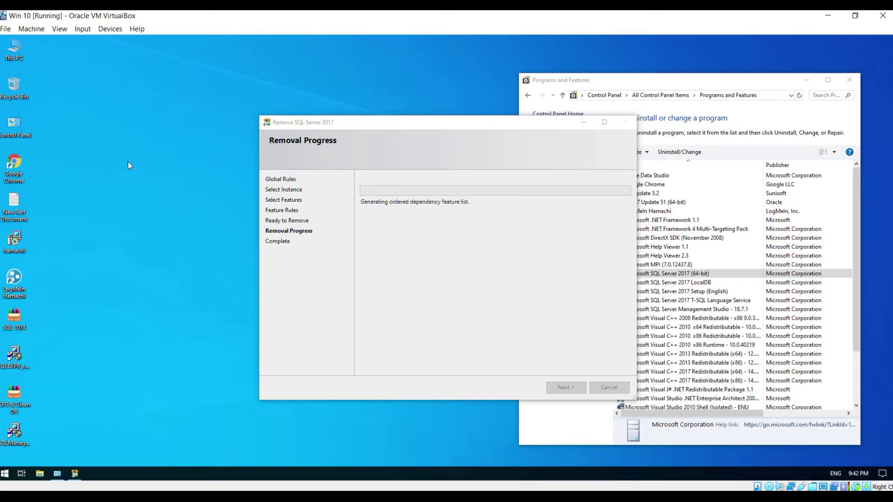
{"action": "right_click", "coordinate": [72, 83]}
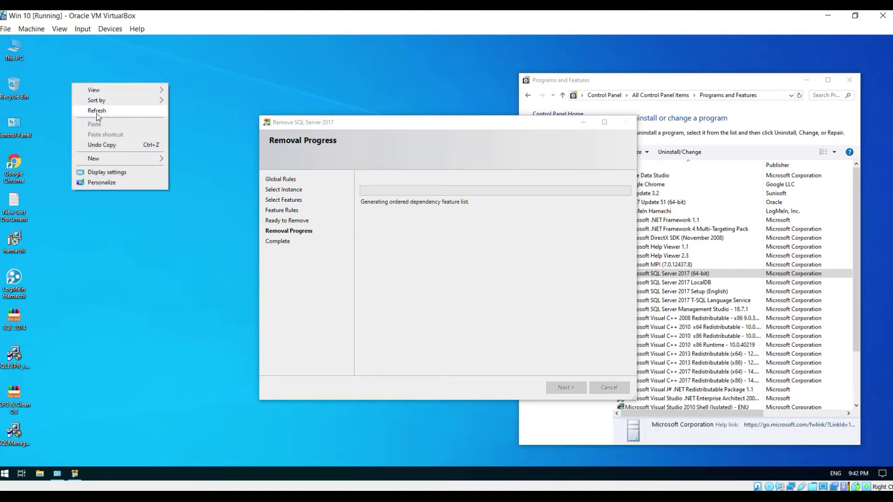
{"action": "left_click", "coordinate": [96, 113]}
{"action": "right_click", "coordinate": [69, 90]}
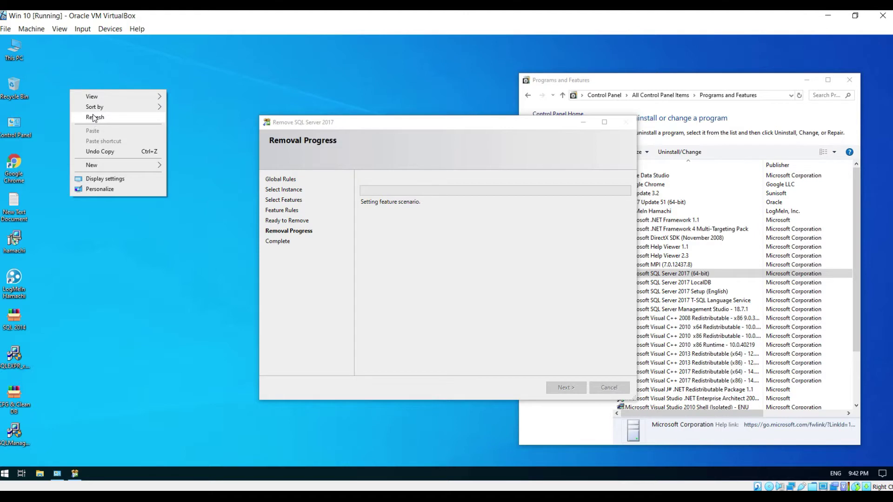
{"action": "left_click", "coordinate": [92, 118]}
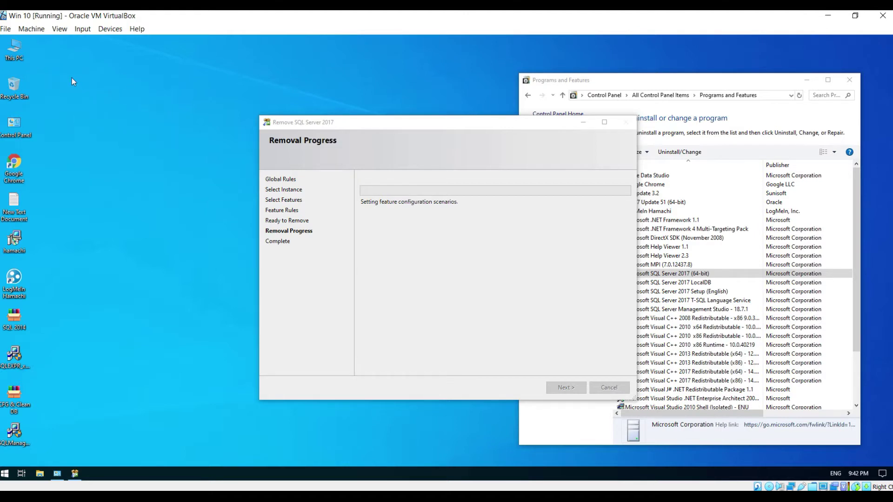
{"action": "right_click", "coordinate": [72, 77]}
{"action": "left_click", "coordinate": [96, 105]}
Refresh again, then drag the Remove SQL Server 2017 window up-left to uncover Programs and Features.
{"action": "right_click", "coordinate": [80, 96]}
{"action": "left_click", "coordinate": [102, 124]}
{"action": "right_click", "coordinate": [88, 89]}
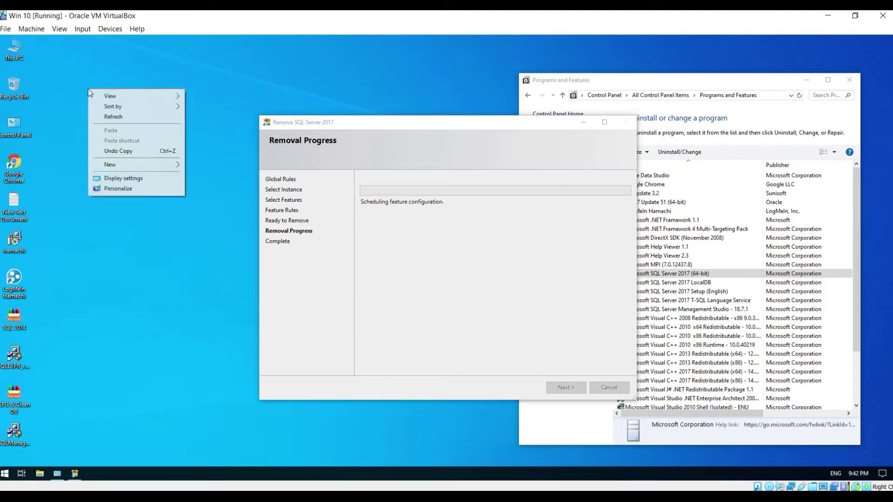
{"action": "left_click", "coordinate": [107, 117]}
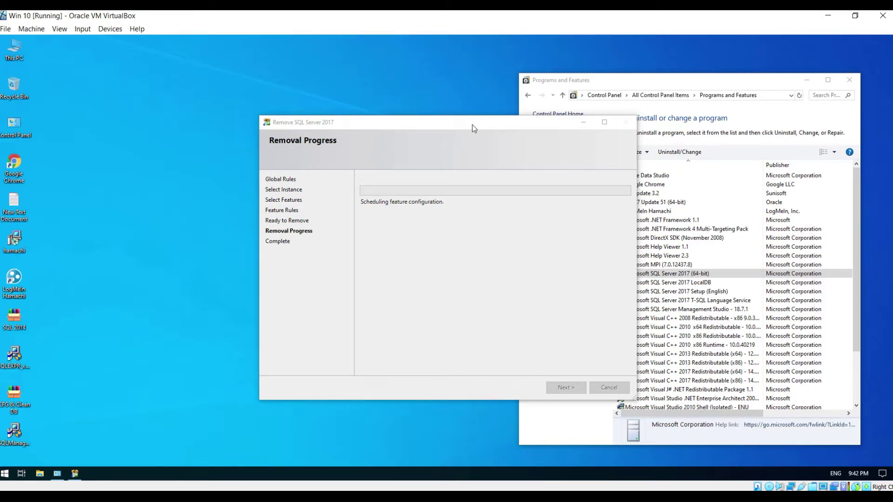
{"action": "left_click_drag", "start_coordinate": [468, 123], "coordinate": [304, 86]}
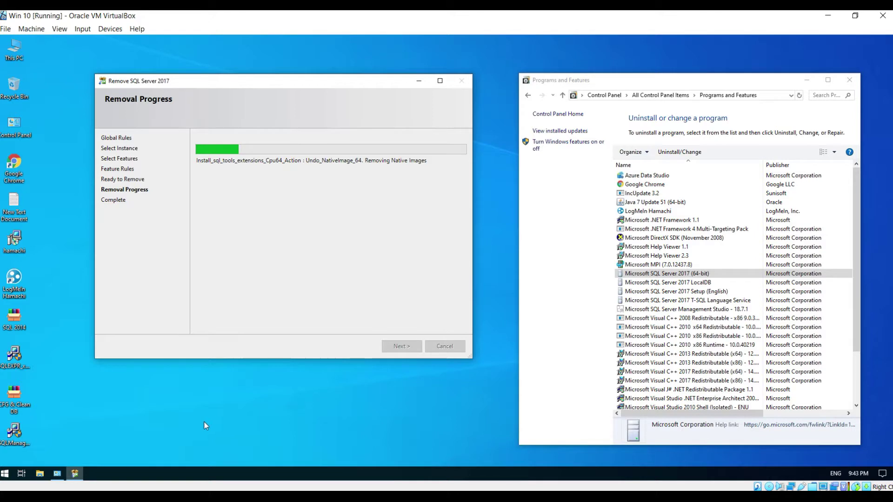
Keep refreshing the desktop while the SQL Server 2017 Removal Progress bar advances.
{"action": "right_click", "coordinate": [190, 430]}
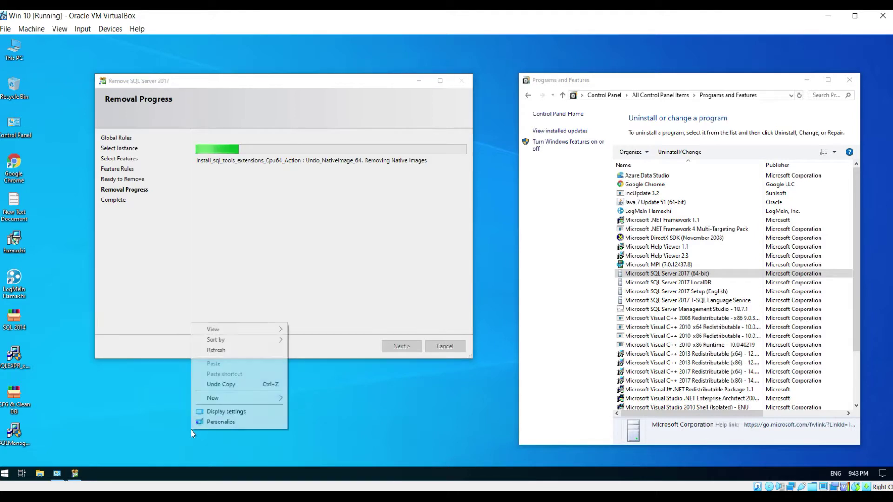
{"action": "left_click", "coordinate": [246, 354]}
{"action": "right_click", "coordinate": [239, 452]}
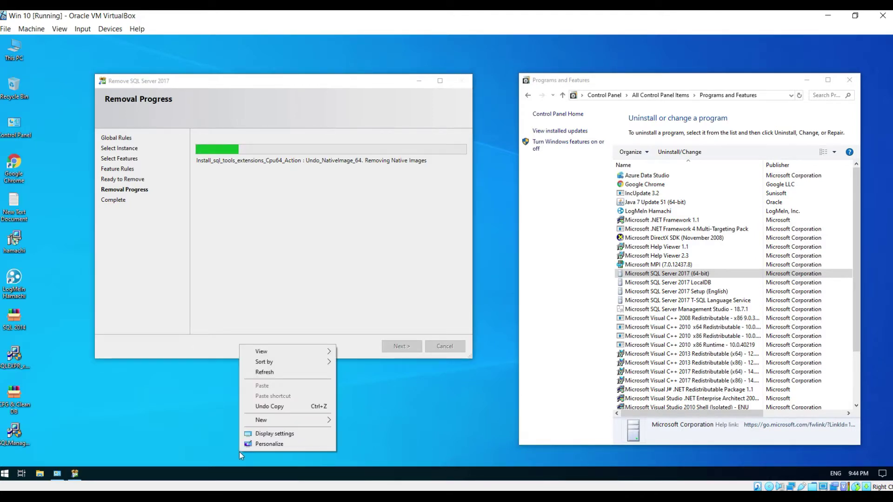
{"action": "left_click", "coordinate": [292, 373]}
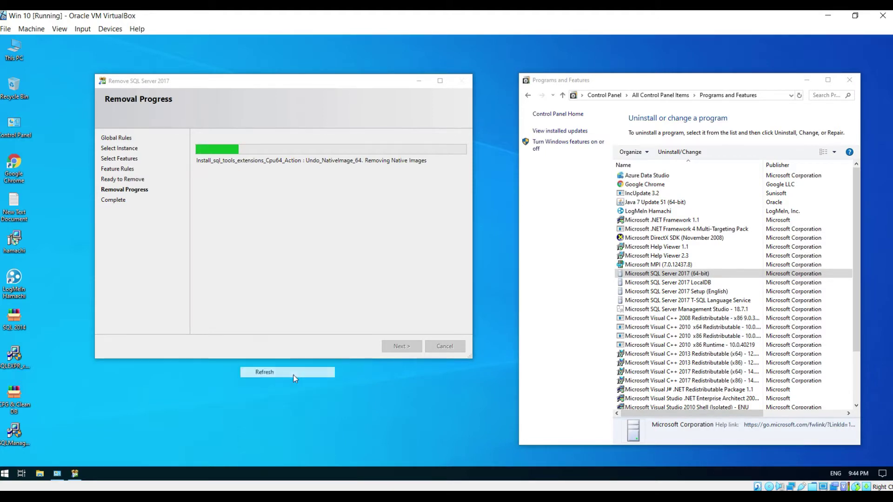
{"action": "right_click", "coordinate": [229, 456]}
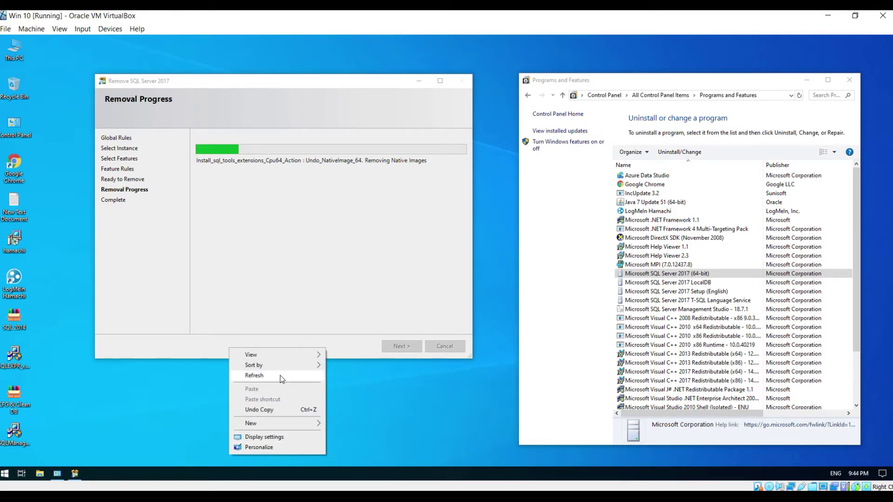
{"action": "left_click", "coordinate": [280, 375]}
{"action": "right_click", "coordinate": [252, 460]}
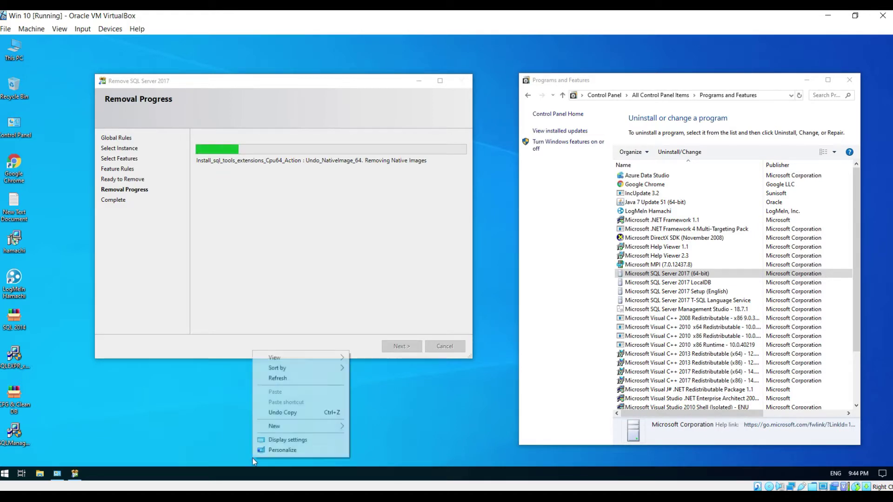
{"action": "left_click", "coordinate": [303, 379]}
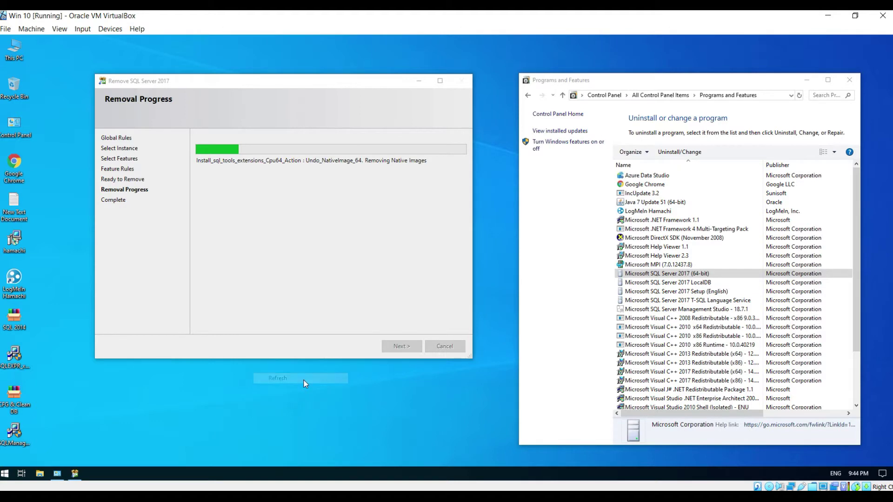
{"action": "right_click", "coordinate": [276, 450]}
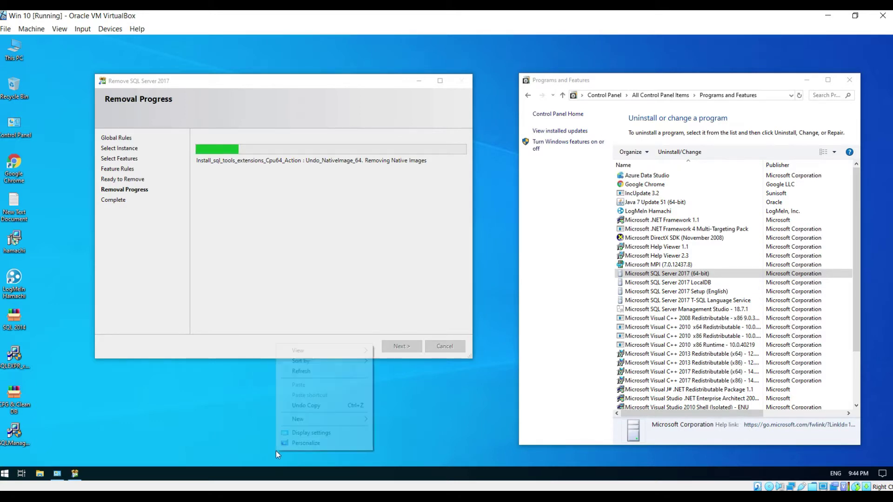
{"action": "left_click", "coordinate": [329, 370]}
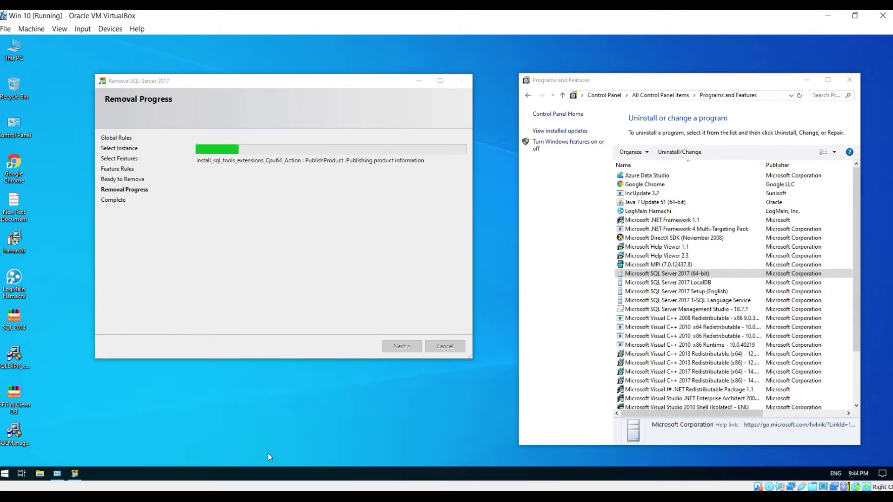
{"action": "right_click", "coordinate": [268, 453]}
{"action": "left_click", "coordinate": [320, 374]}
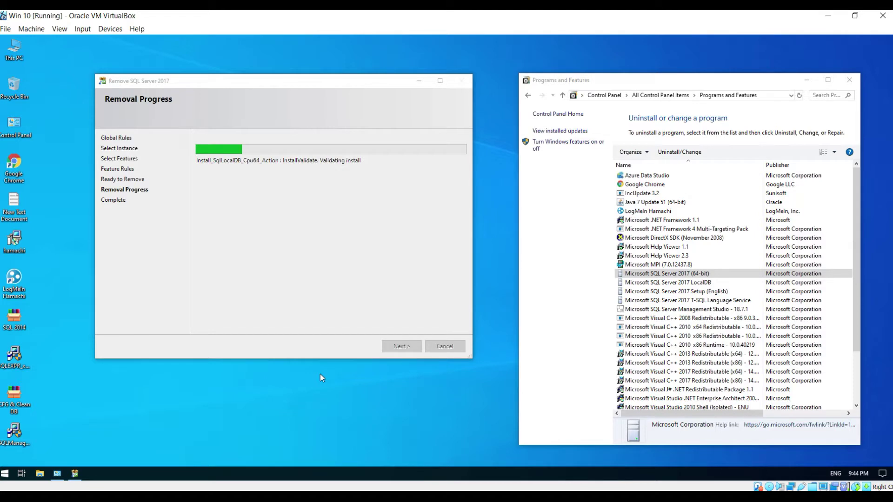
{"action": "right_click", "coordinate": [303, 453]}
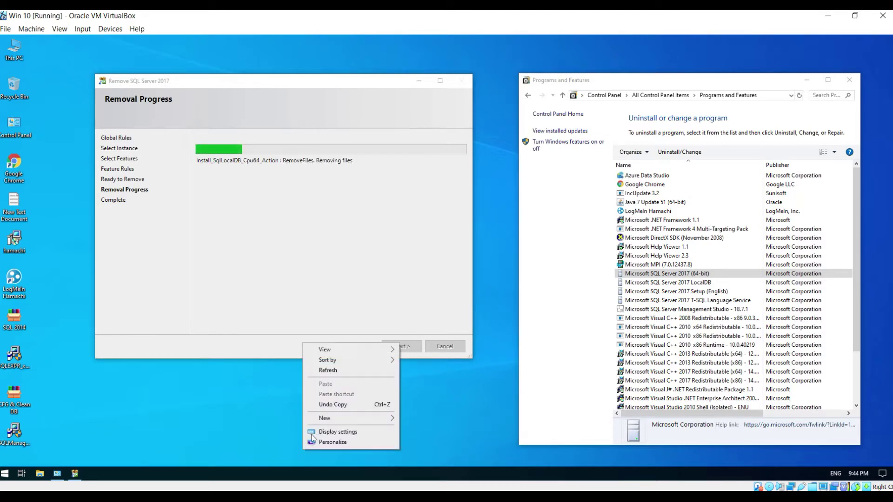
{"action": "left_click", "coordinate": [353, 377]}
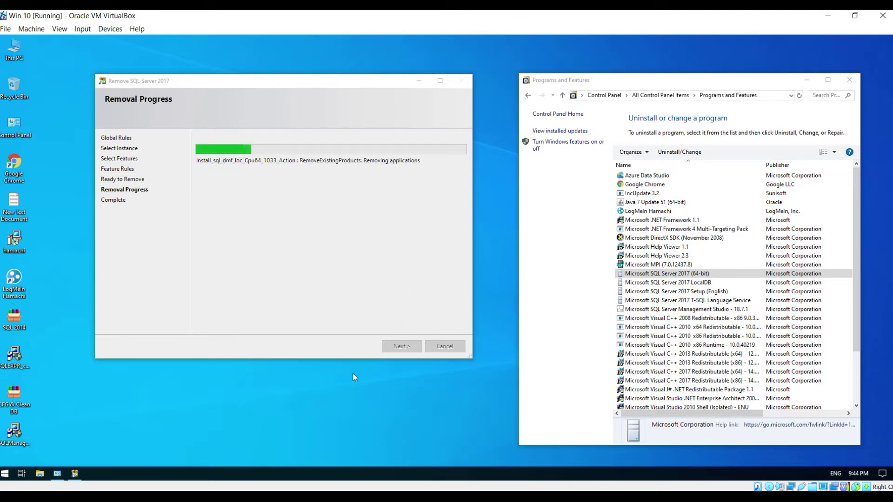
{"action": "right_click", "coordinate": [312, 443]}
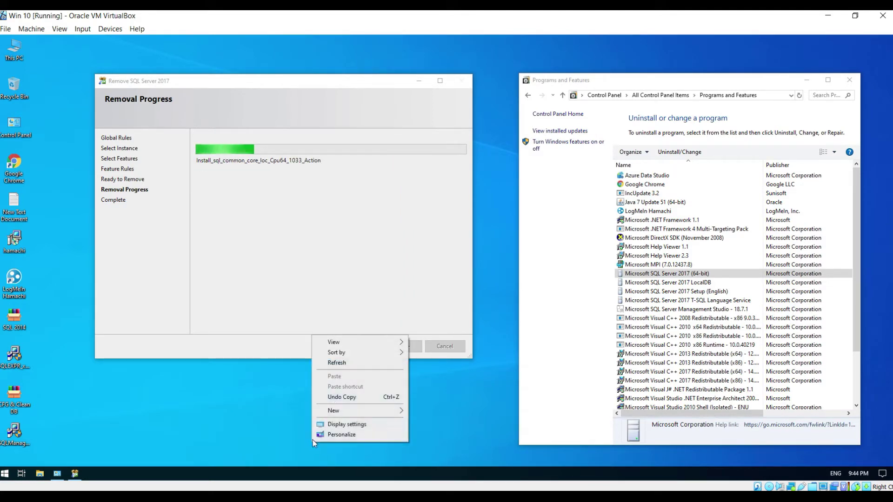
{"action": "left_click", "coordinate": [347, 363]}
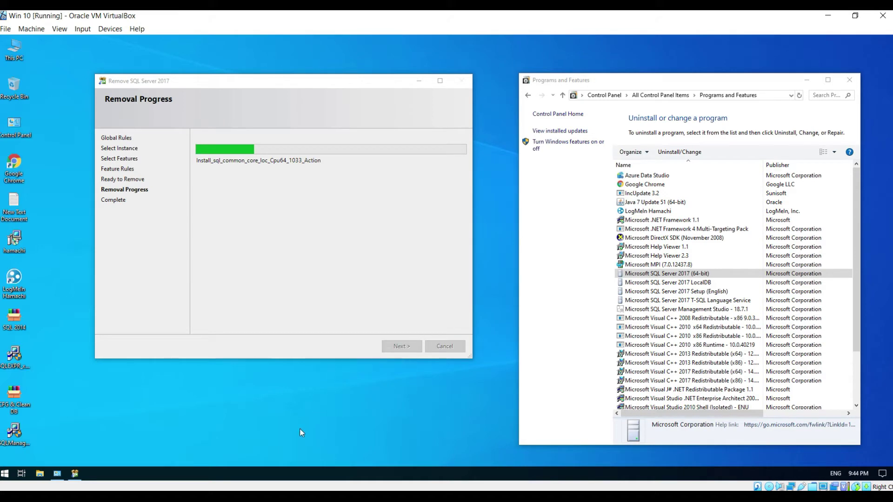
{"action": "right_click", "coordinate": [275, 455]}
{"action": "left_click", "coordinate": [325, 377]}
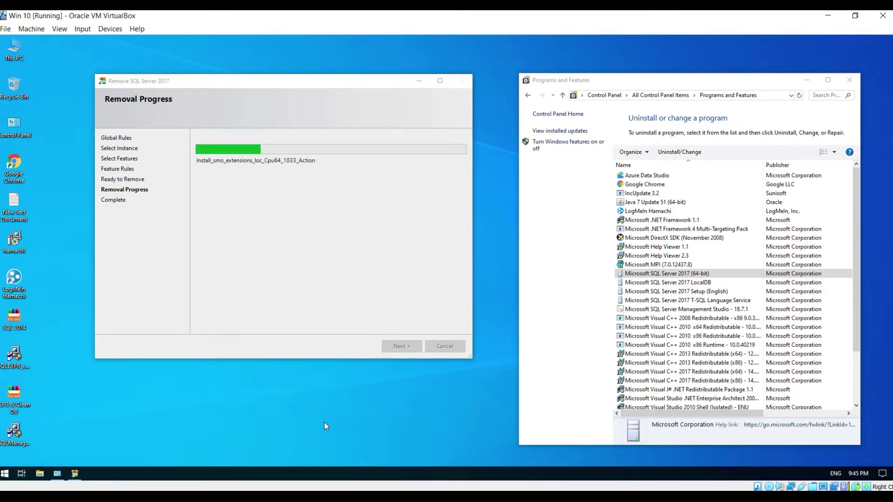
{"action": "right_click", "coordinate": [271, 443]}
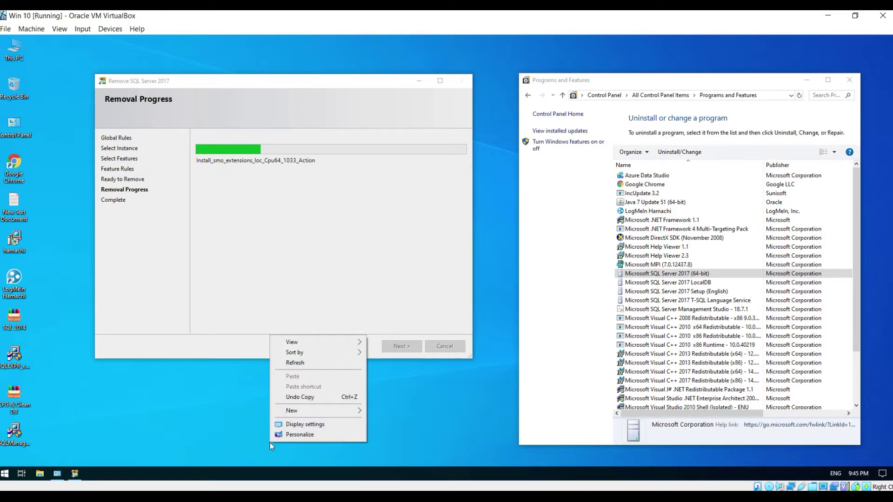
{"action": "left_click", "coordinate": [322, 364]}
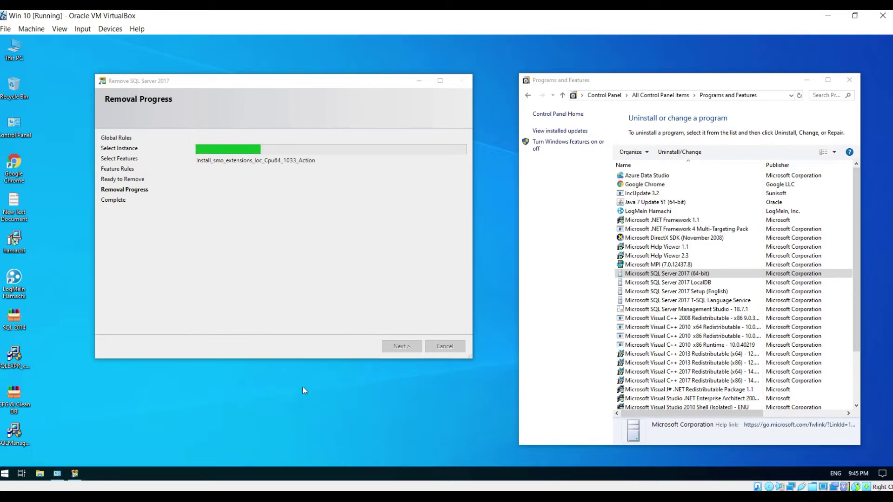
{"action": "right_click", "coordinate": [226, 450]}
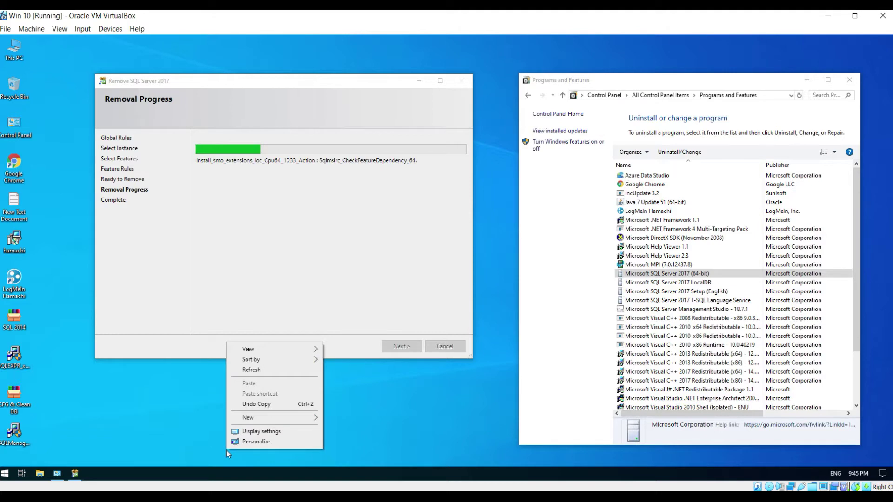
{"action": "left_click", "coordinate": [276, 372]}
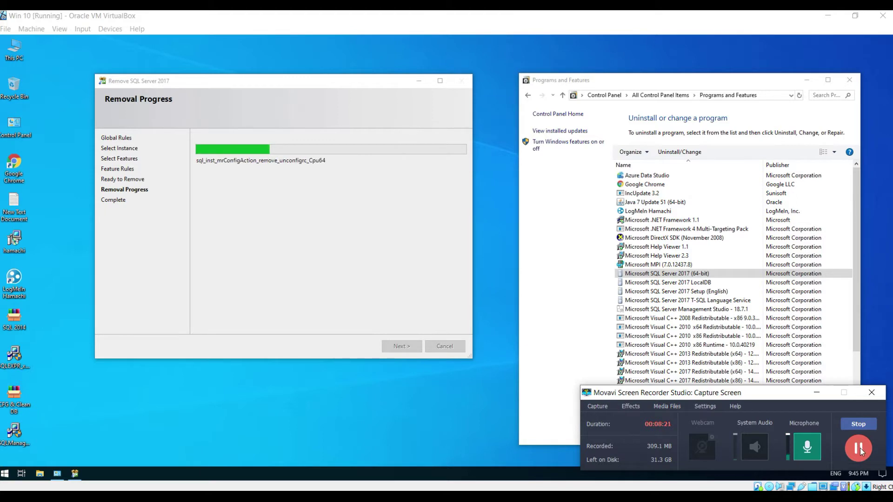
Close the finished SQL Server 2017 removal wizard.
{"action": "left_click", "coordinate": [860, 448]}
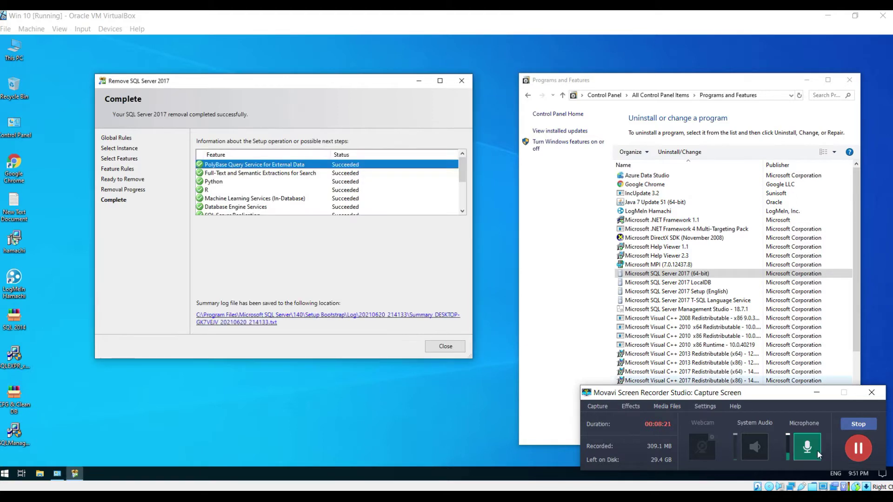
{"action": "left_click", "coordinate": [816, 395]}
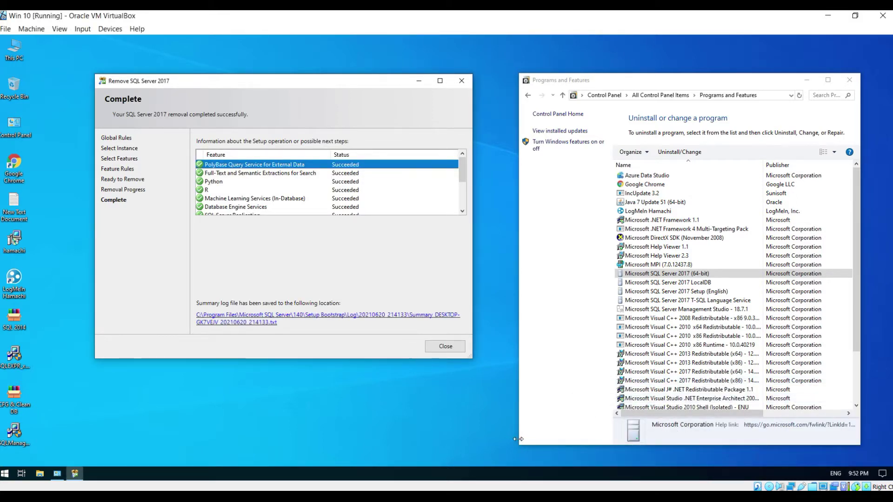
{"action": "left_click", "coordinate": [453, 346]}
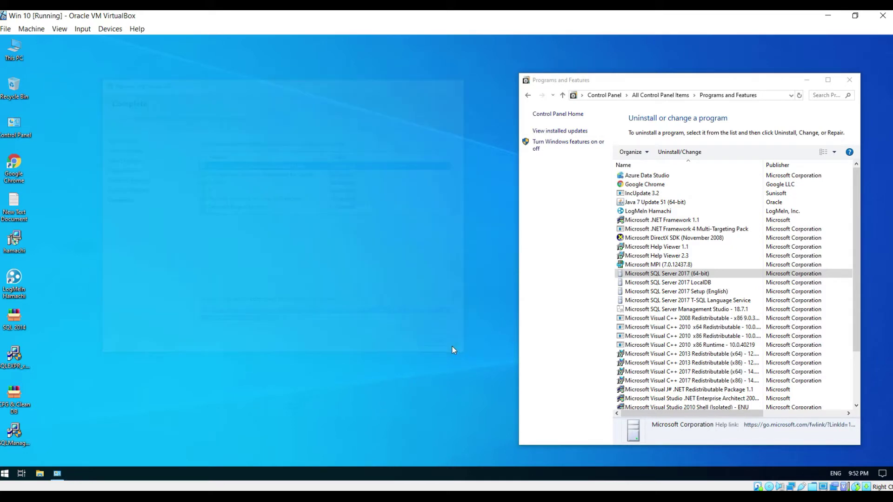
Try uninstalling SQL Server 2017 LocalDB and Setup (English), dismissing the already-uninstalled errors.
{"action": "right_click", "coordinate": [645, 273]}
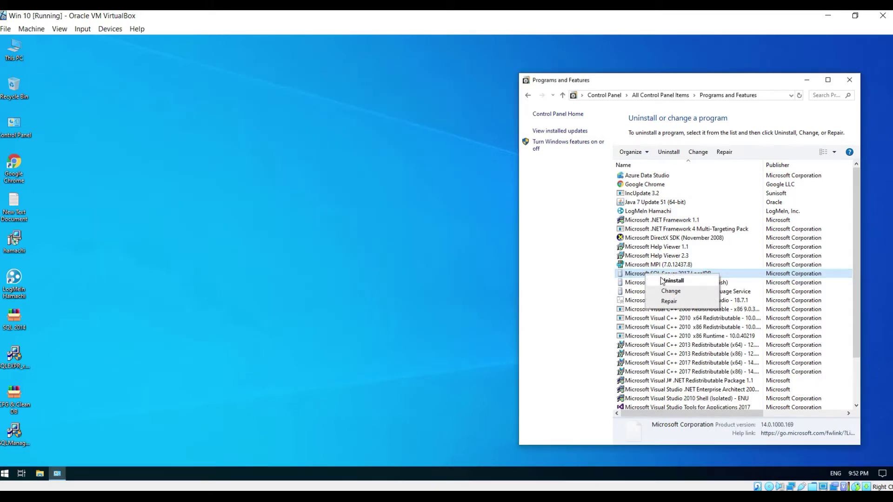
{"action": "left_click", "coordinate": [664, 280]}
{"action": "left_click", "coordinate": [535, 258]}
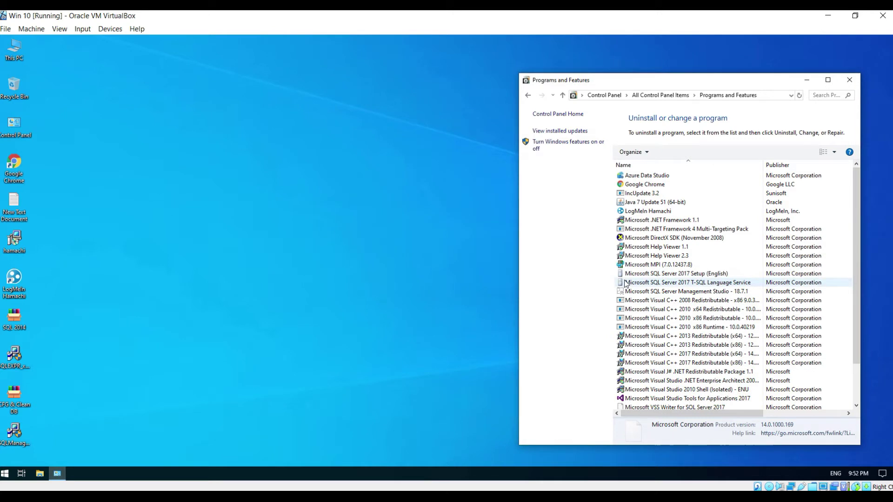
{"action": "right_click", "coordinate": [632, 275]}
{"action": "left_click", "coordinate": [653, 282]}
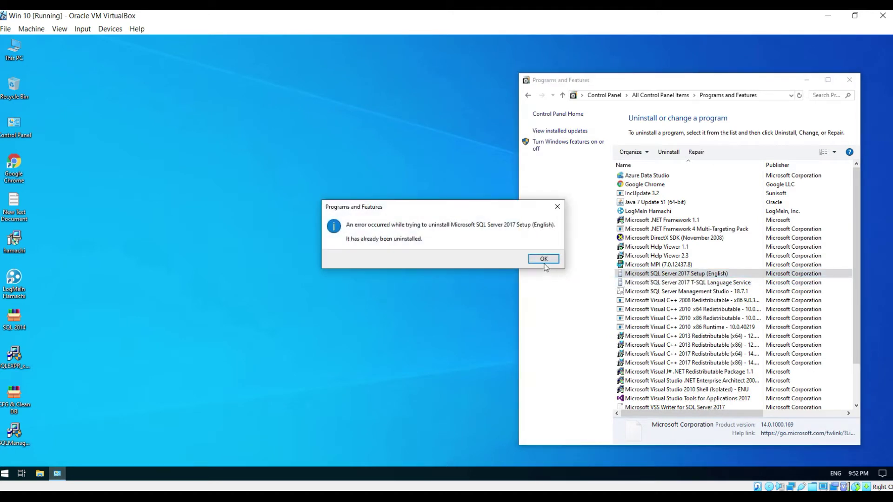
{"action": "left_click", "coordinate": [543, 259]}
Uninstall the SQL Server 2017 T-SQL Language Service, allowing the UAC prompt.
{"action": "right_click", "coordinate": [639, 276]}
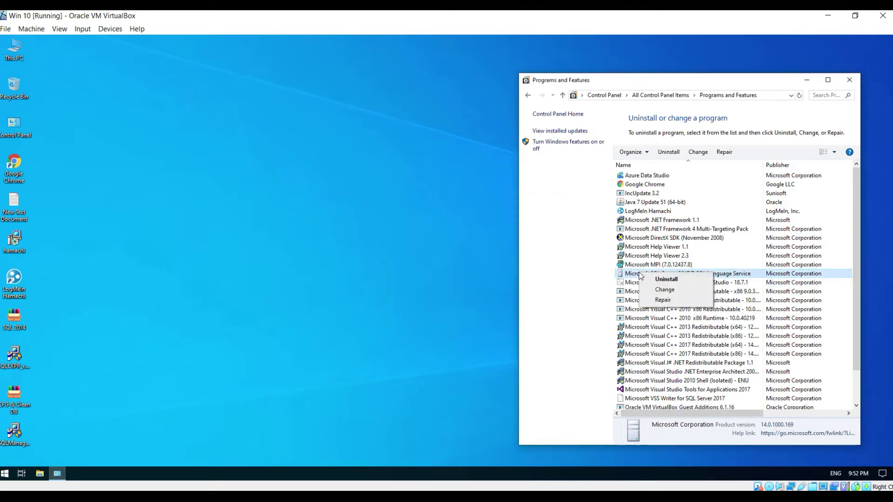
{"action": "left_click", "coordinate": [660, 281]}
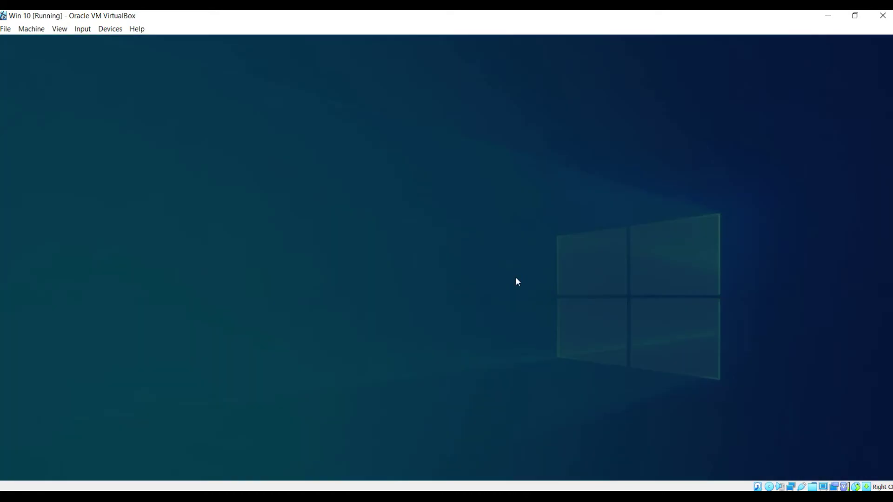
{"action": "left_click", "coordinate": [414, 323]}
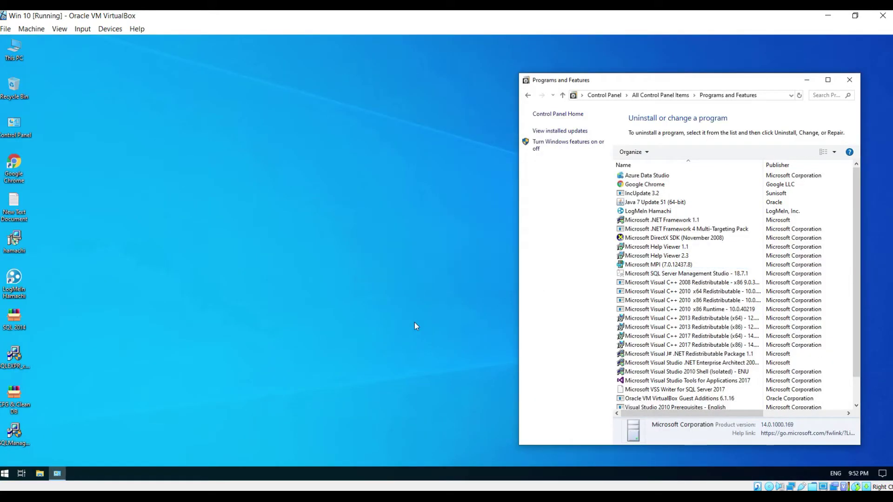
Uninstall Azure Data Studio, allowing UAC and confirming complete removal.
{"action": "right_click", "coordinate": [637, 179]}
{"action": "left_click", "coordinate": [660, 183]}
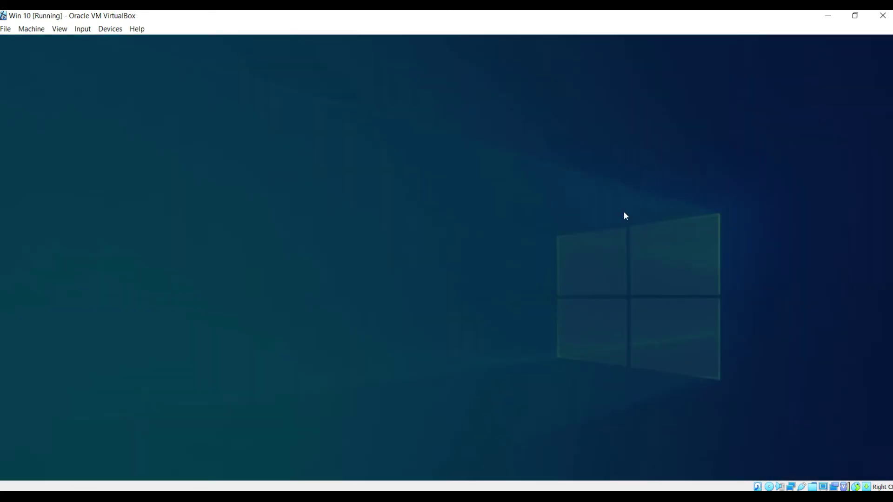
{"action": "left_click", "coordinate": [395, 314]}
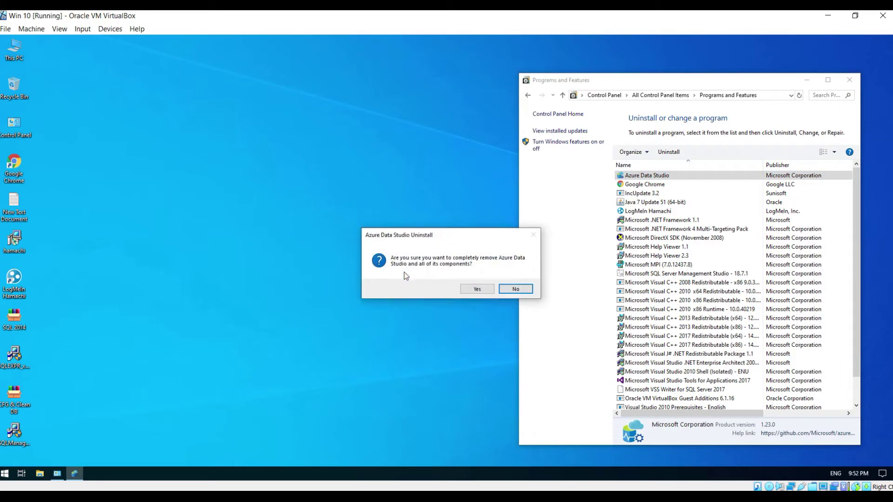
{"action": "left_click", "coordinate": [470, 290]}
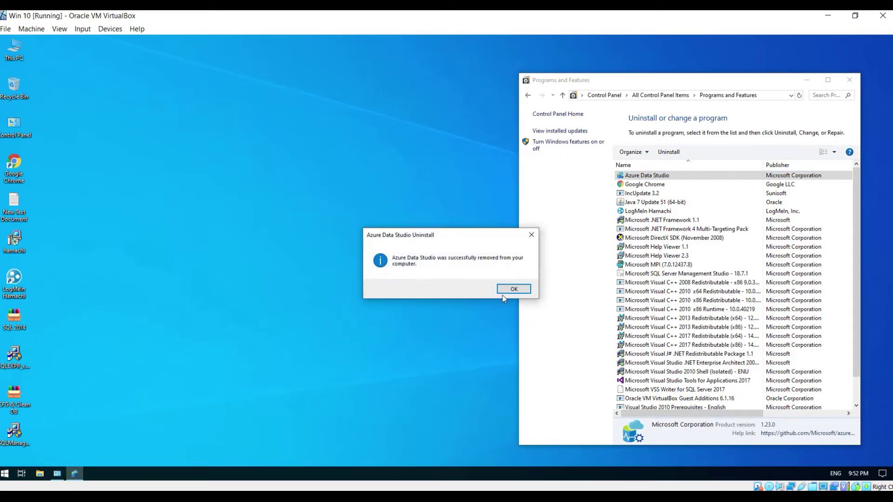
Acknowledge the Azure Data Studio removal and start uninstalling SQL Server Management Studio 18.7.1 with UAC approval.
{"action": "left_click", "coordinate": [504, 293]}
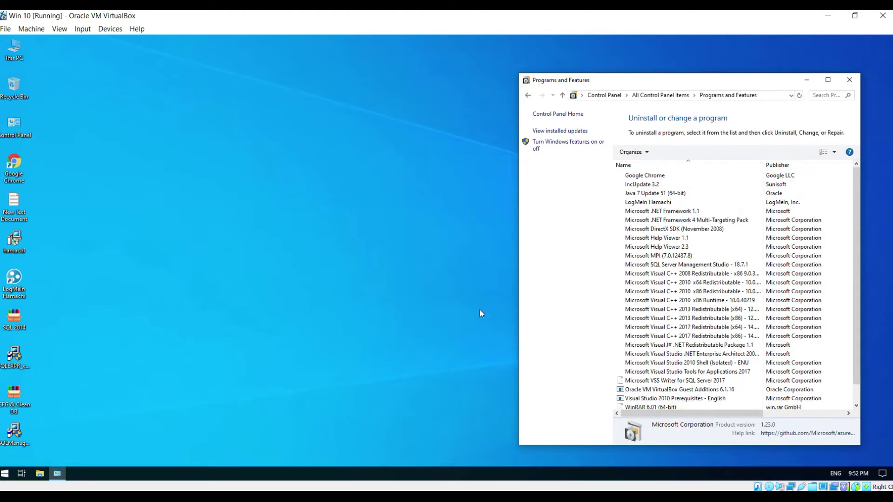
{"action": "left_click", "coordinate": [635, 268]}
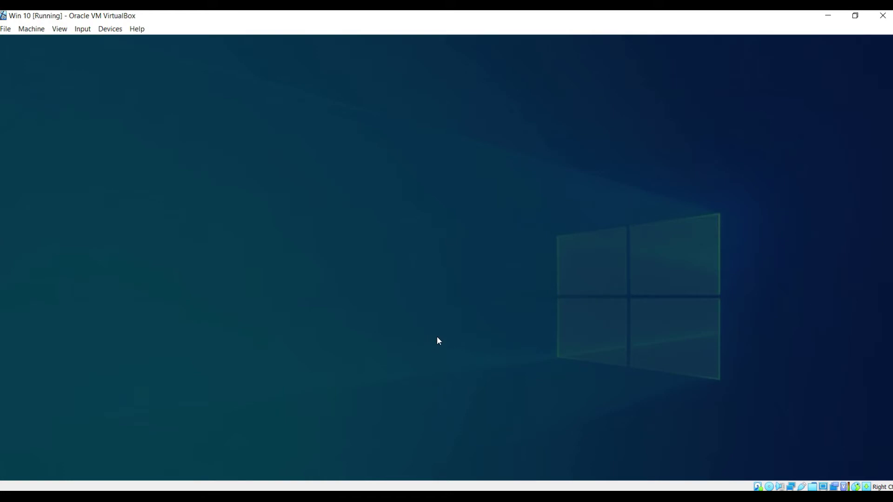
{"action": "left_click", "coordinate": [424, 309]}
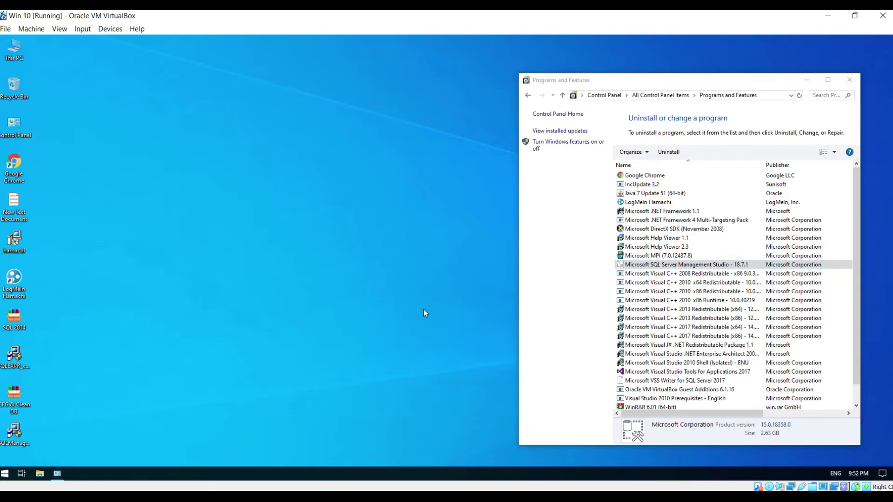
Start uninstalling SQL Server Management Studio 18.7.1 and move the setup window to the left.
{"action": "right_click", "coordinate": [342, 151]}
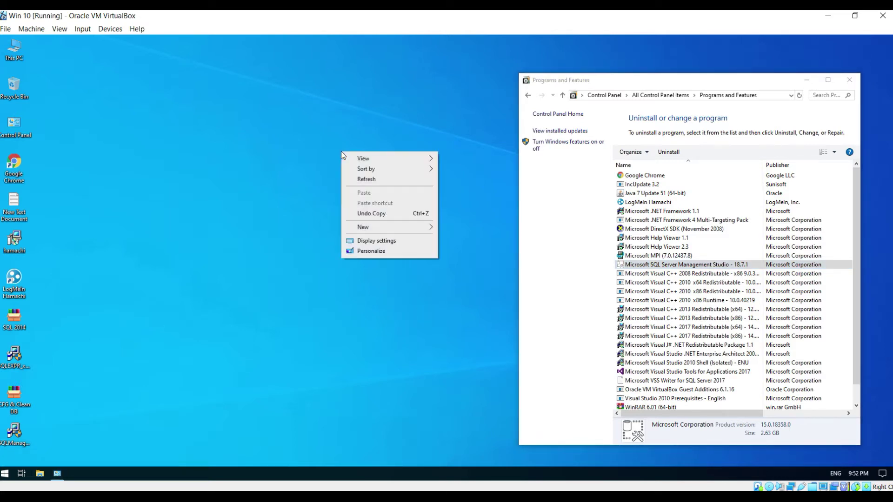
{"action": "left_click", "coordinate": [360, 180]}
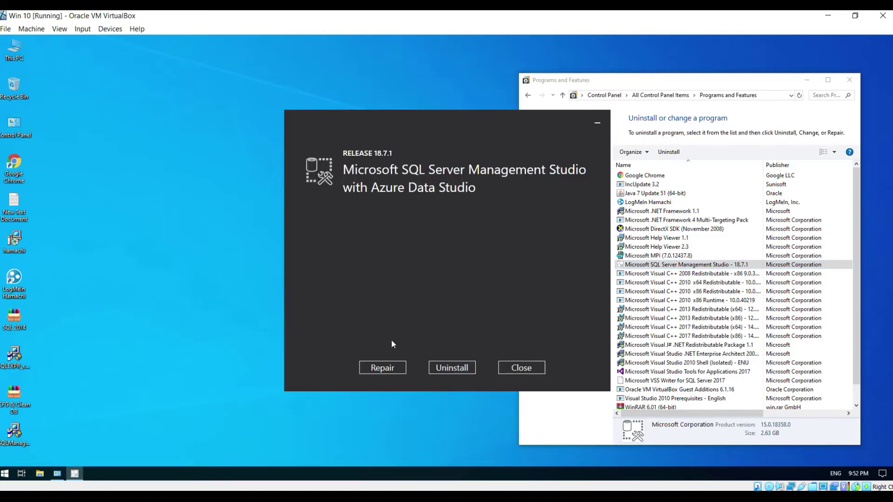
{"action": "left_click", "coordinate": [446, 367]}
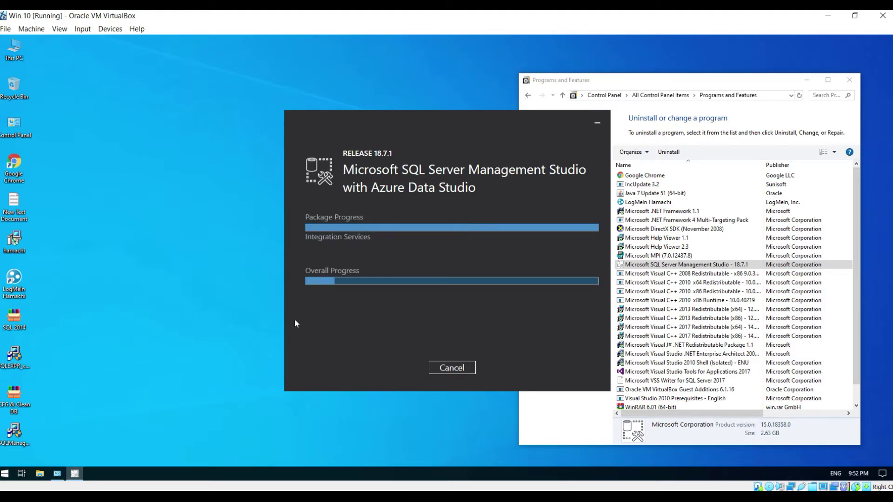
{"action": "right_click", "coordinate": [167, 177]}
{"action": "left_click", "coordinate": [198, 205]}
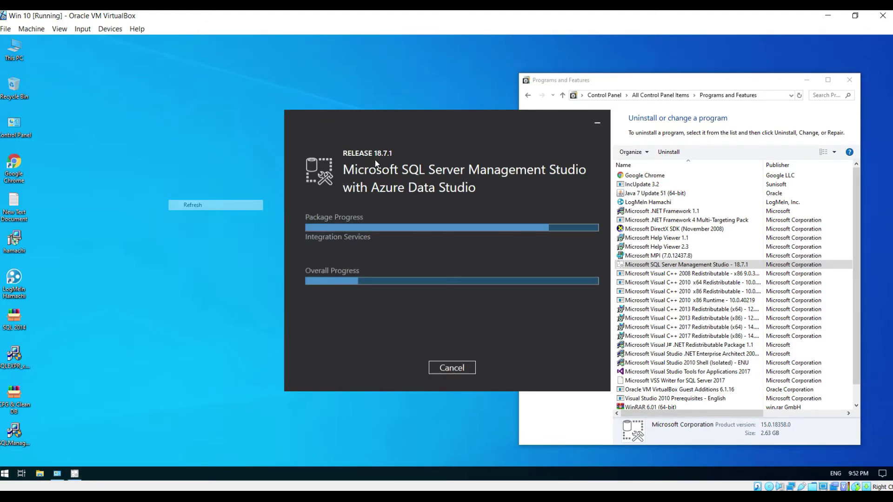
{"action": "left_click_drag", "start_coordinate": [455, 127], "coordinate": [348, 85]}
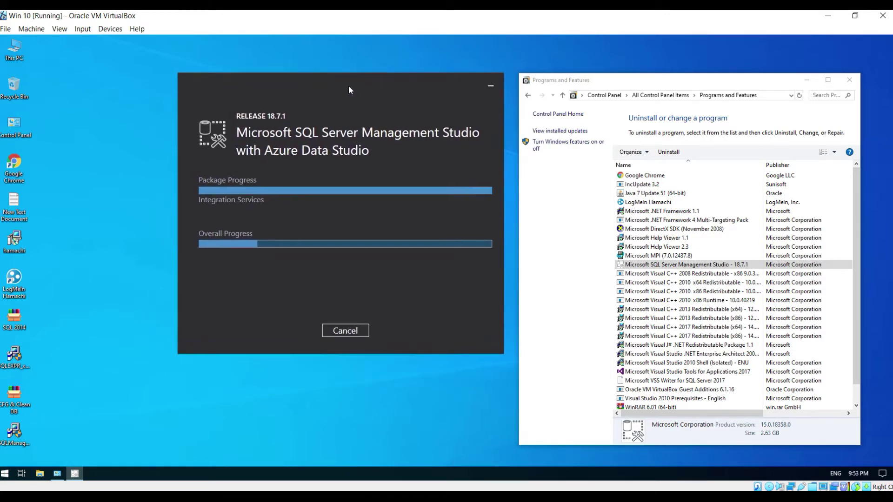
Keep refreshing the desktop until the uninstall reports Setup Completed.
{"action": "right_click", "coordinate": [79, 90]}
{"action": "left_click", "coordinate": [105, 118]}
{"action": "right_click", "coordinate": [49, 65]}
{"action": "left_click", "coordinate": [68, 95]}
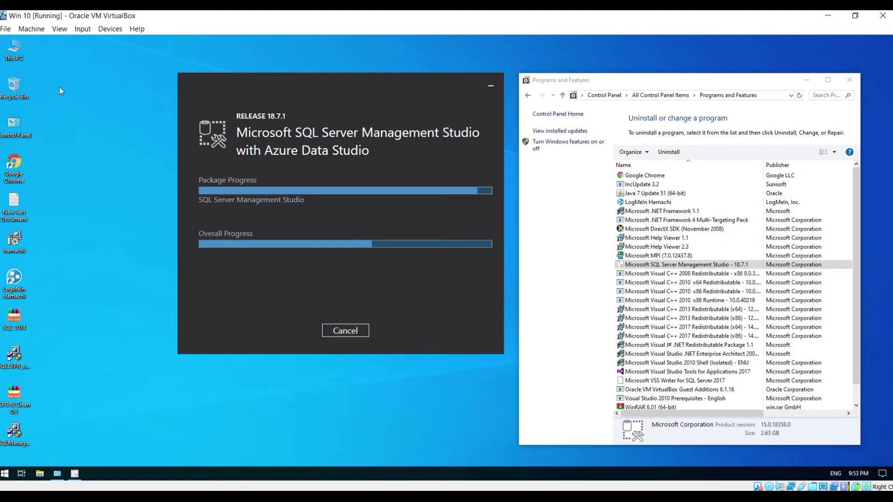
{"action": "right_click", "coordinate": [54, 82]}
{"action": "left_click", "coordinate": [81, 111]}
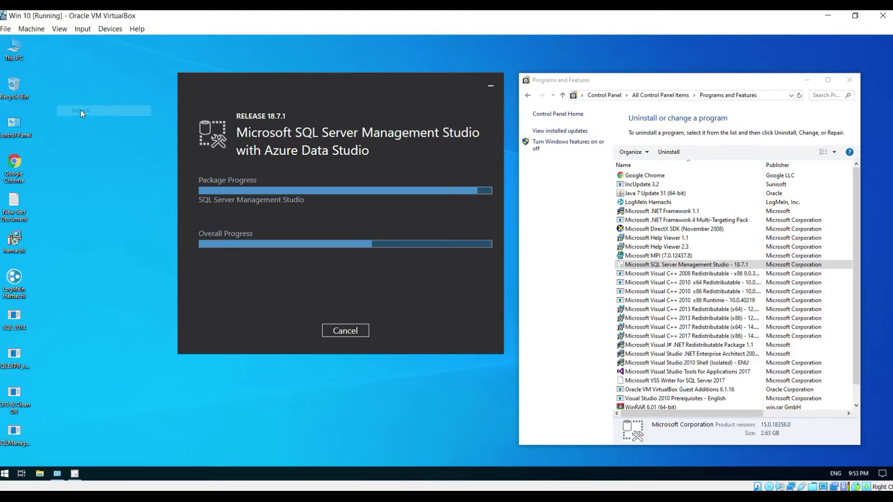
{"action": "right_click", "coordinate": [60, 71]}
{"action": "left_click", "coordinate": [83, 102]}
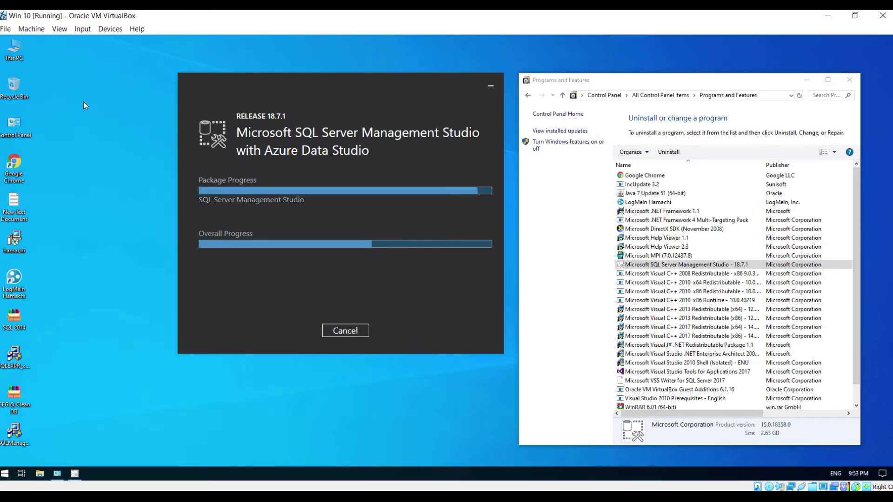
{"action": "right_click", "coordinate": [52, 71]}
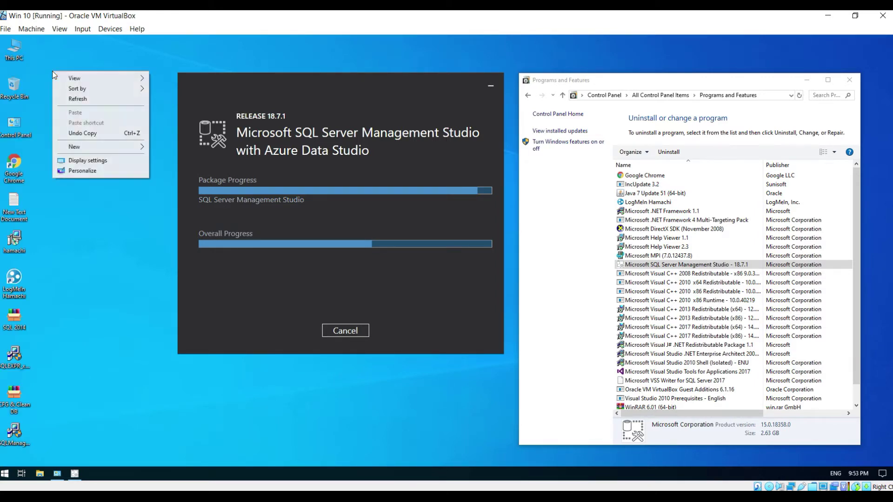
{"action": "left_click", "coordinate": [77, 99]}
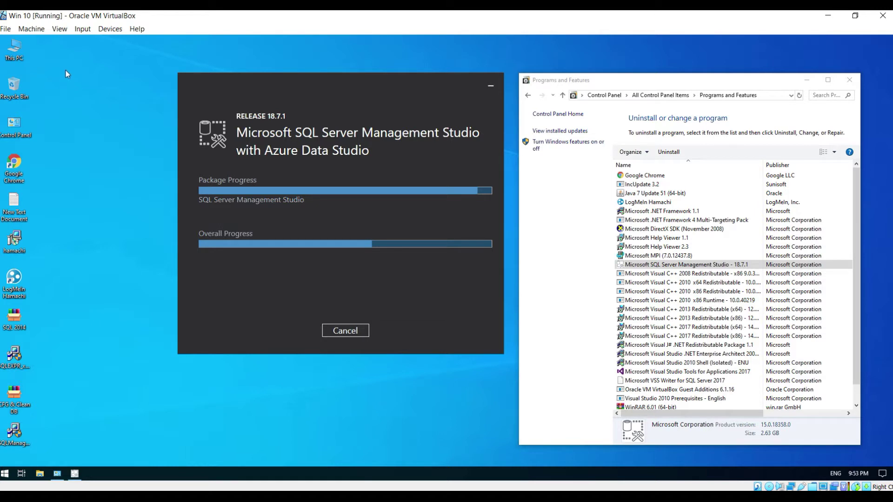
{"action": "right_click", "coordinate": [65, 71]}
{"action": "left_click", "coordinate": [92, 99]}
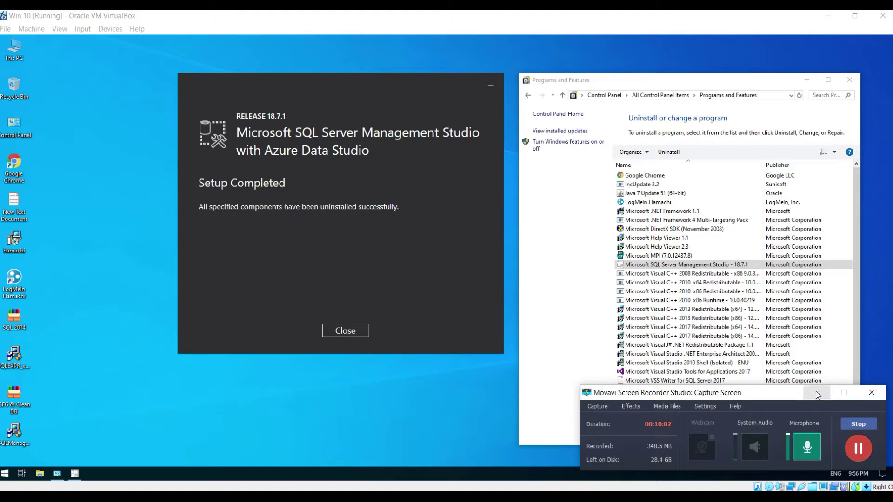
{"action": "left_click", "coordinate": [816, 394]}
Uninstall Microsoft VSS Writer for SQL Server 2017, dismiss its error, and close Programs and Features.
{"action": "left_click", "coordinate": [345, 331]}
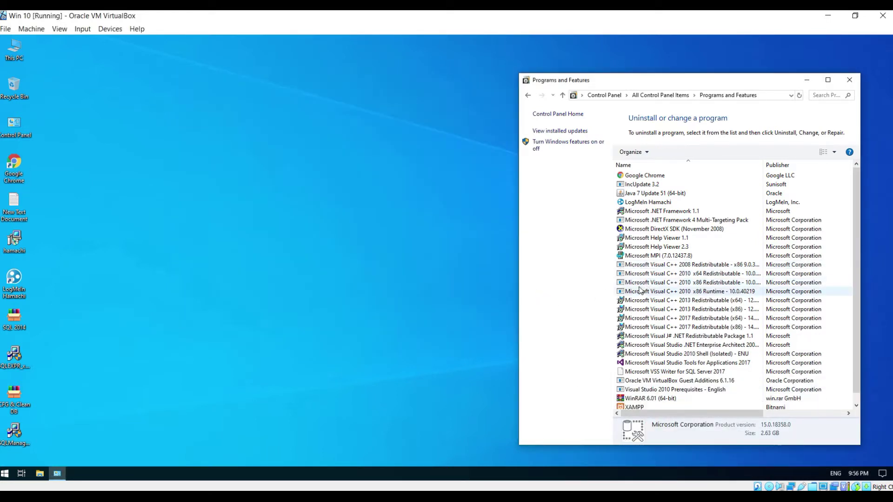
{"action": "right_click", "coordinate": [639, 375]}
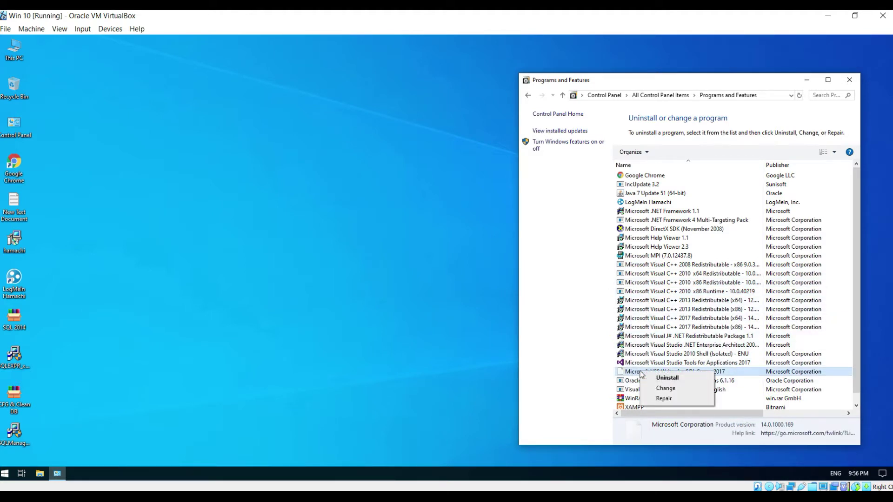
{"action": "left_click", "coordinate": [661, 380]}
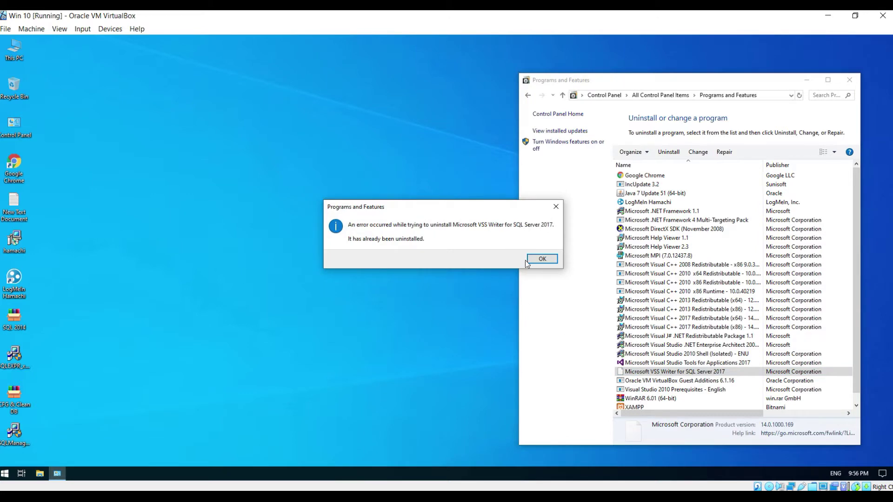
{"action": "left_click", "coordinate": [541, 259]}
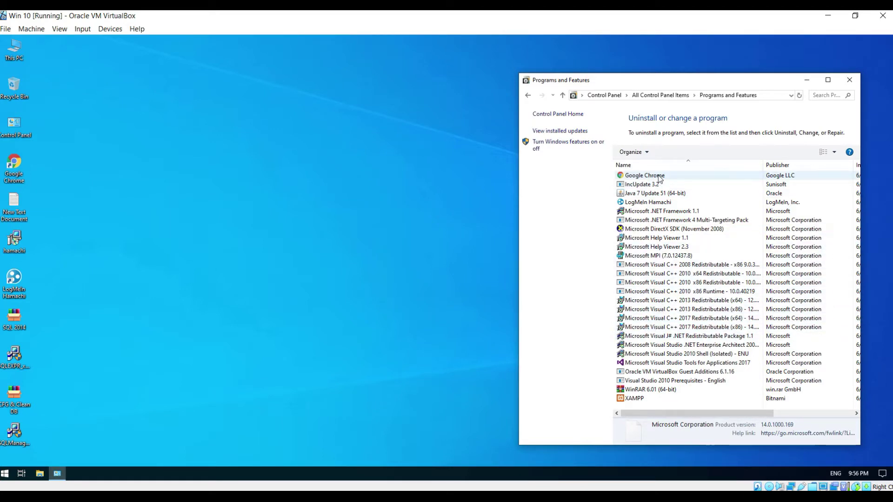
{"action": "left_click", "coordinate": [844, 83]}
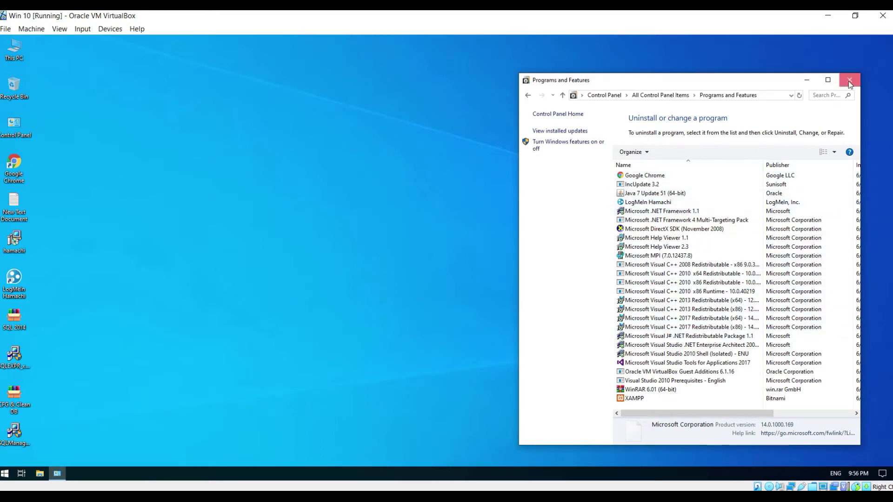
Delete the Microsoft SQL Server folder from C:\Program Files, returning to Local Disk (C:).
{"action": "double_click", "coordinate": [16, 54]}
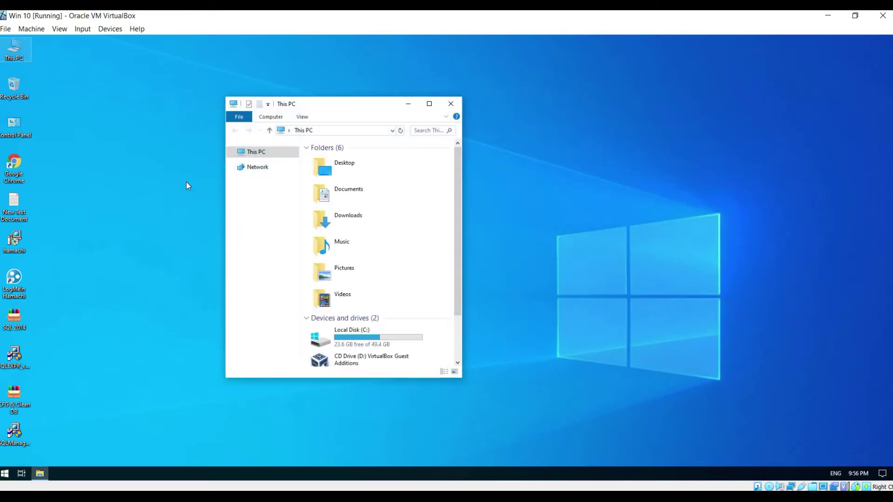
{"action": "double_click", "coordinate": [359, 335]}
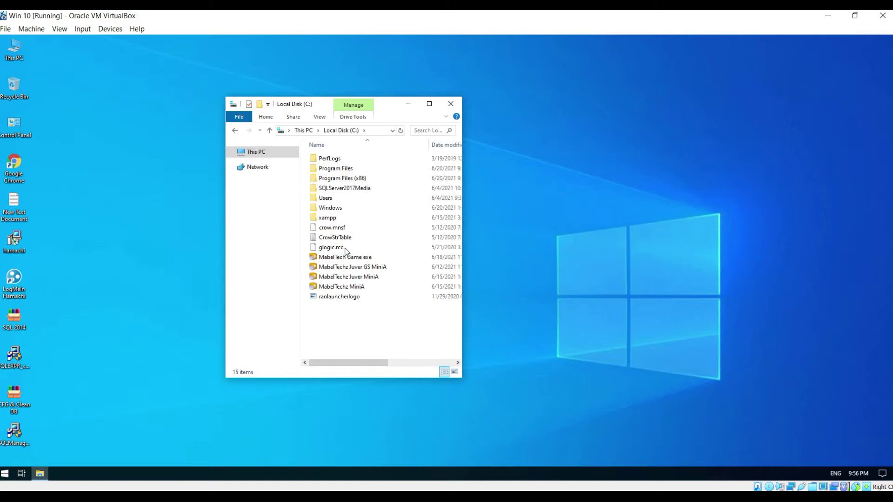
{"action": "double_click", "coordinate": [334, 173]}
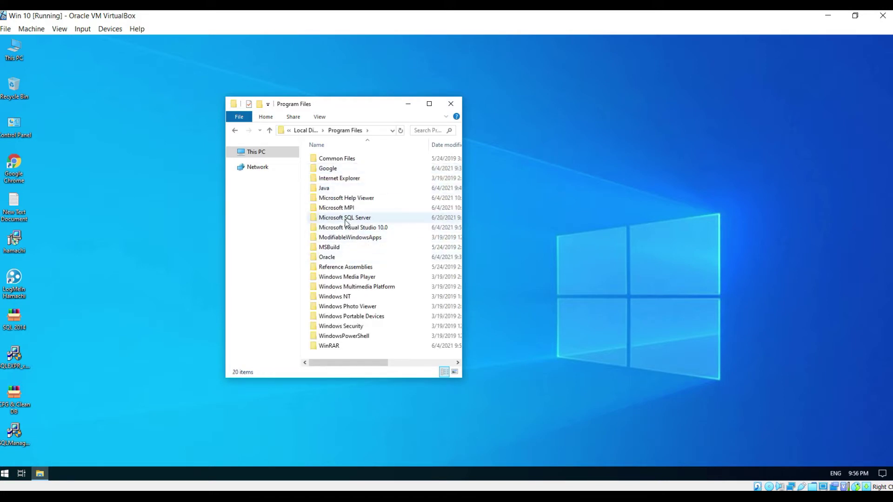
{"action": "right_click", "coordinate": [345, 220]}
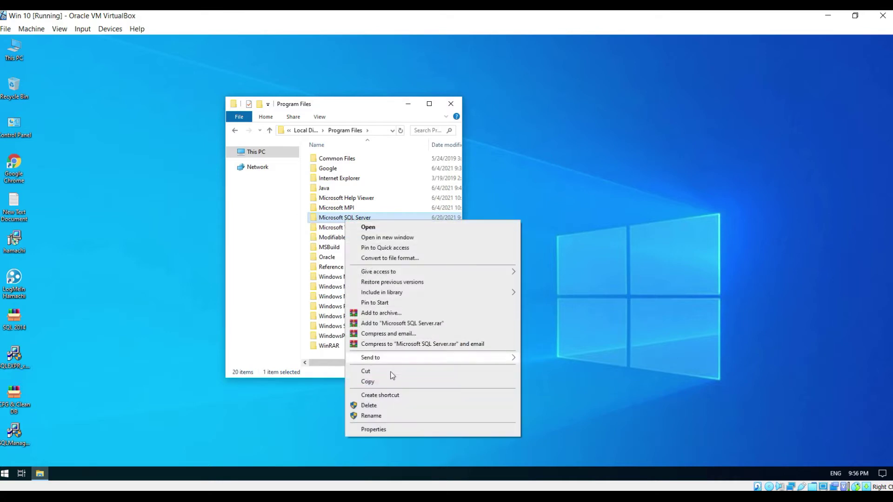
{"action": "left_click", "coordinate": [382, 405]}
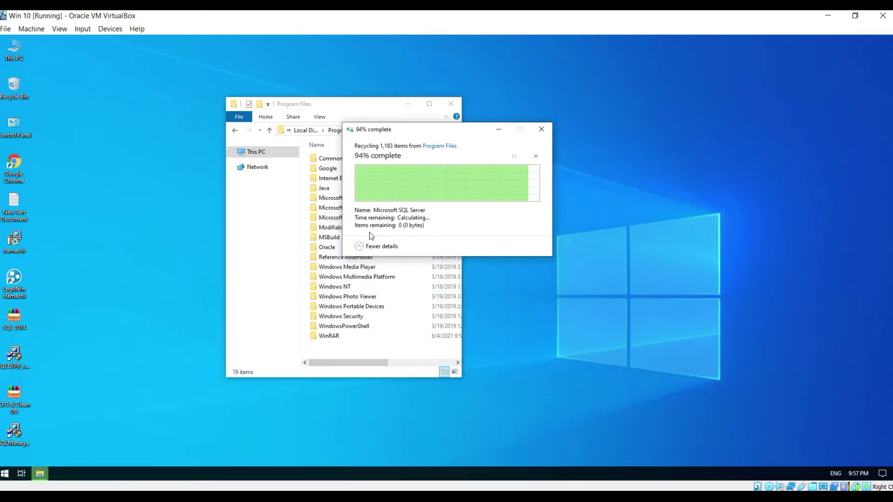
{"action": "left_click", "coordinate": [269, 132]}
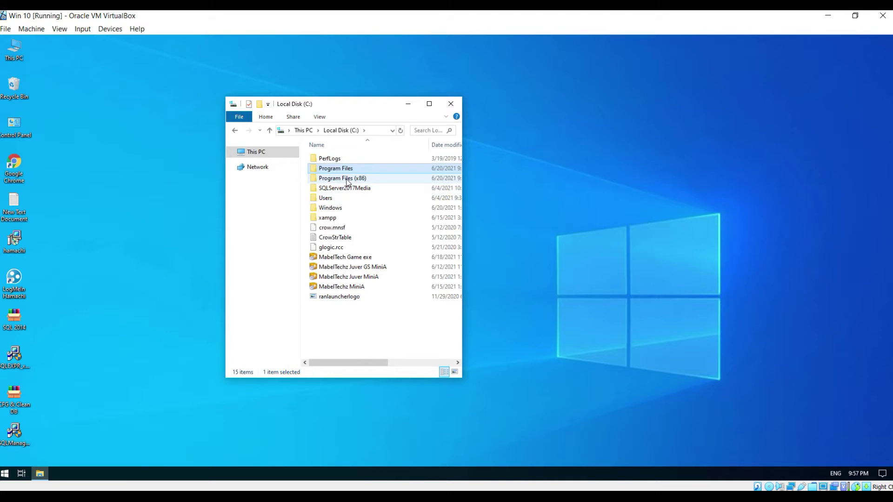
Delete the Microsoft SQL Server folder from C:\Program Files (x86) and return to Local Disk (C:).
{"action": "double_click", "coordinate": [347, 181]}
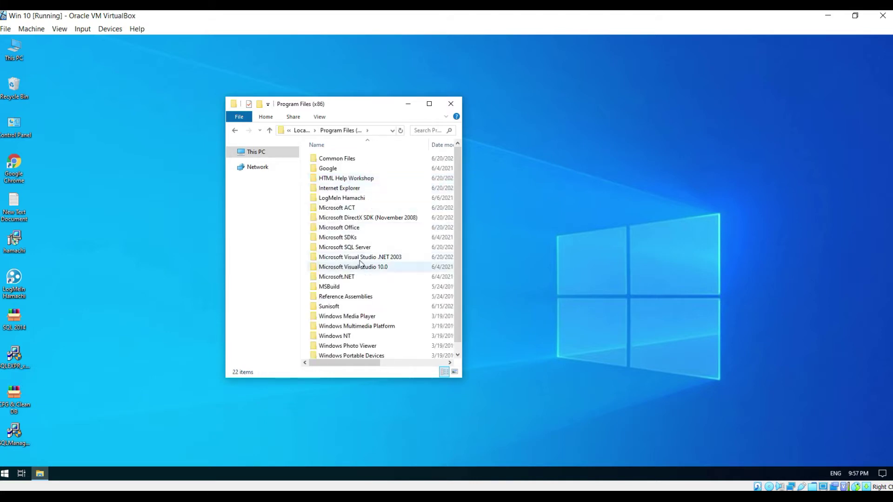
{"action": "right_click", "coordinate": [350, 250]}
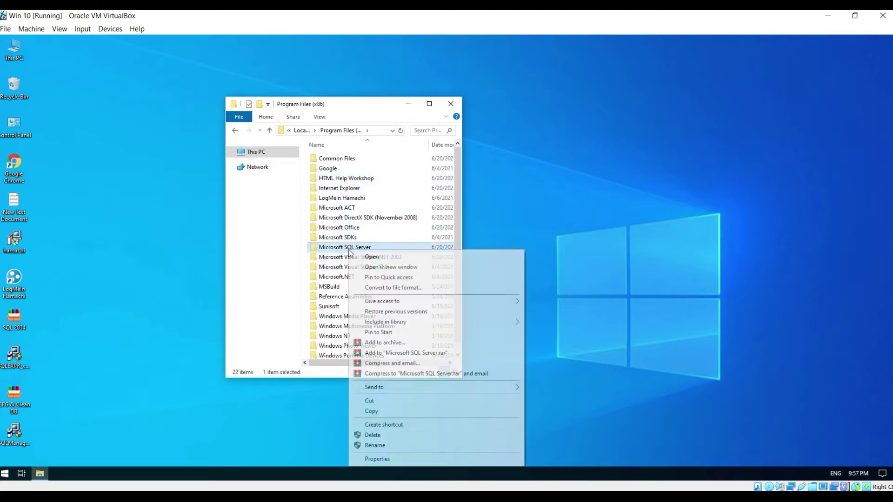
{"action": "left_click", "coordinate": [389, 437]}
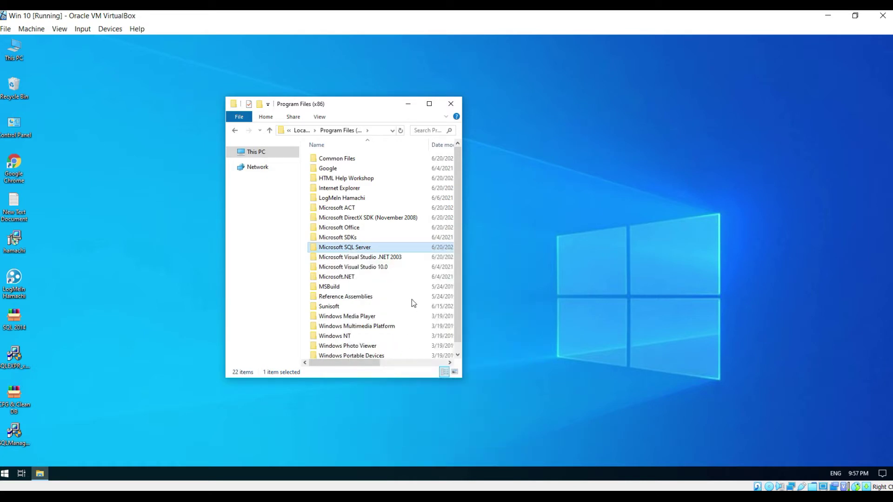
{"action": "left_click", "coordinate": [270, 132]}
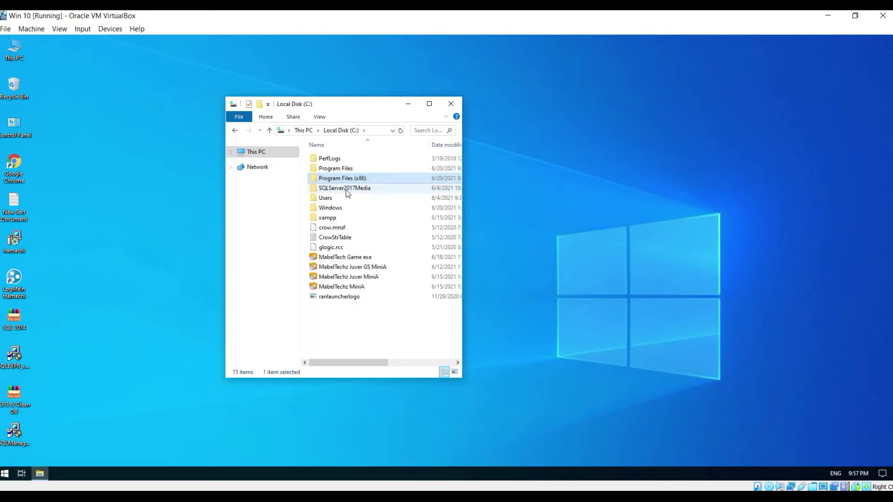
{"action": "left_click", "coordinate": [347, 191]}
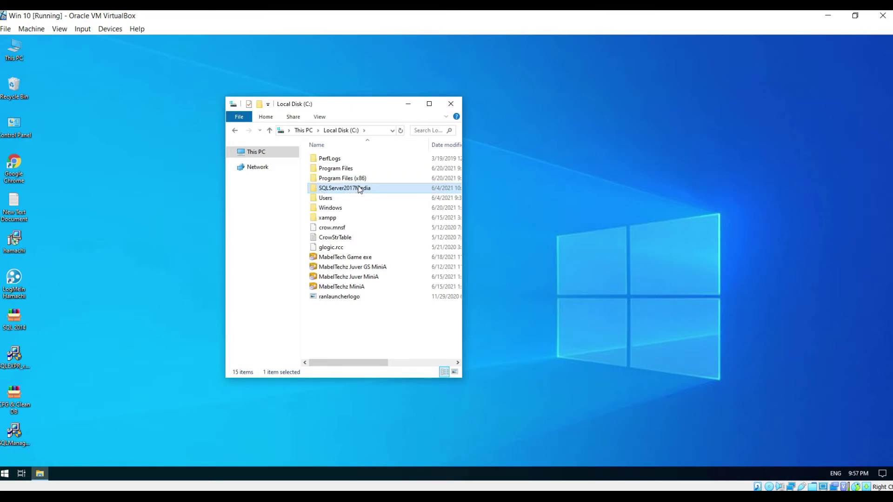
Delete the SQLServer2017Media folder plus crow.mnsf, CrowStrTable and glogic.rcc, then close File Explorer.
{"action": "right_click", "coordinate": [359, 188]}
{"action": "left_click", "coordinate": [549, 295]}
{"action": "left_click", "coordinate": [559, 185]}
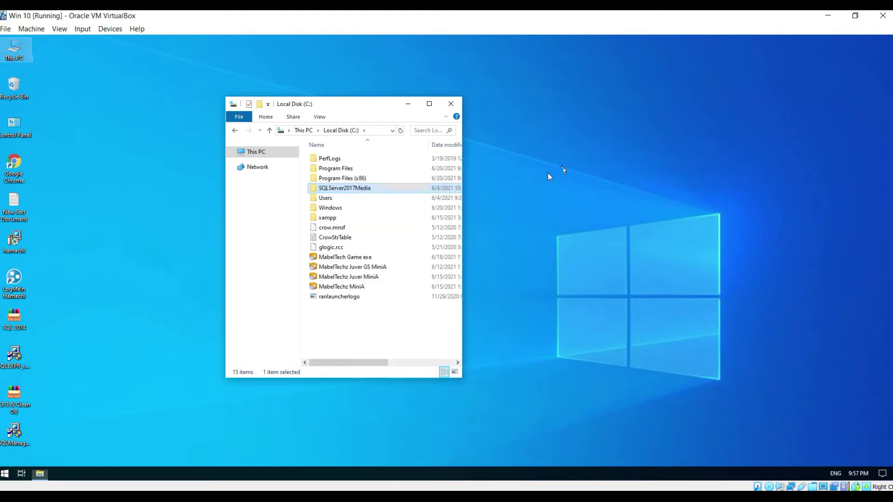
{"action": "right_click", "coordinate": [355, 190]}
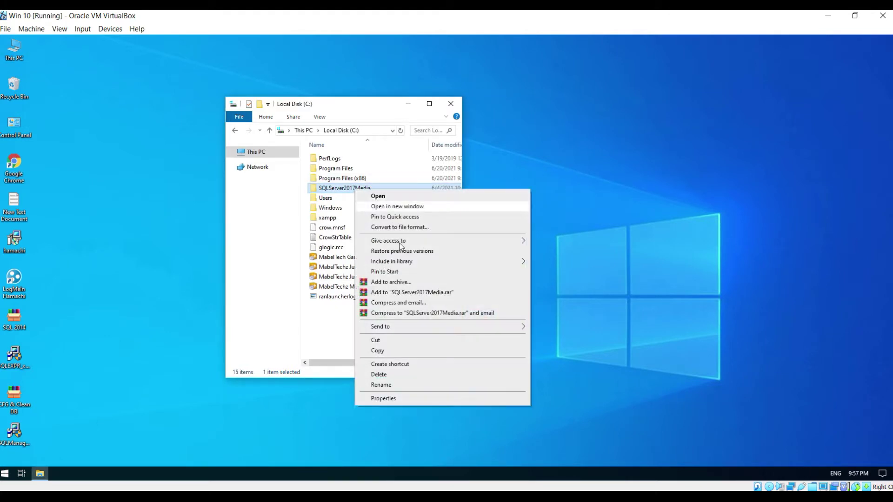
{"action": "left_click", "coordinate": [379, 374]}
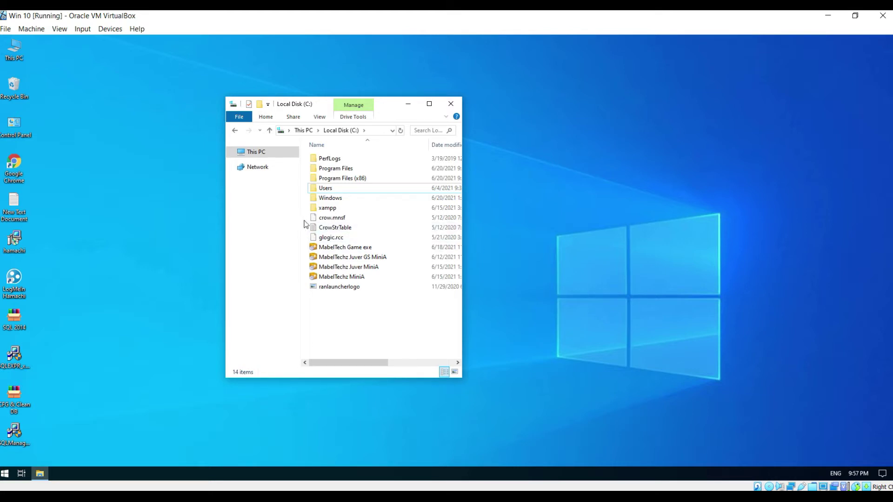
{"action": "left_click_drag", "start_coordinate": [305, 215], "coordinate": [14, 101]}
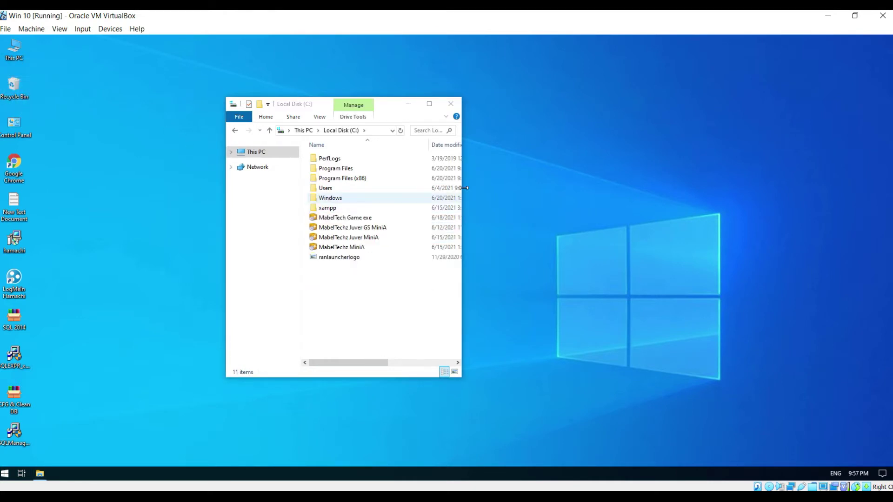
{"action": "left_click", "coordinate": [451, 105]}
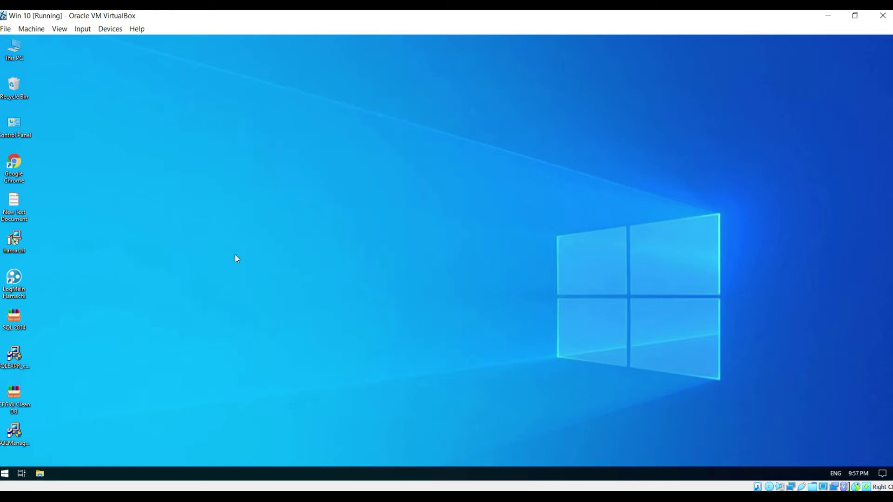
Launch regedit from the Run box with administrator permission.
{"action": "key", "text": "super+r"}
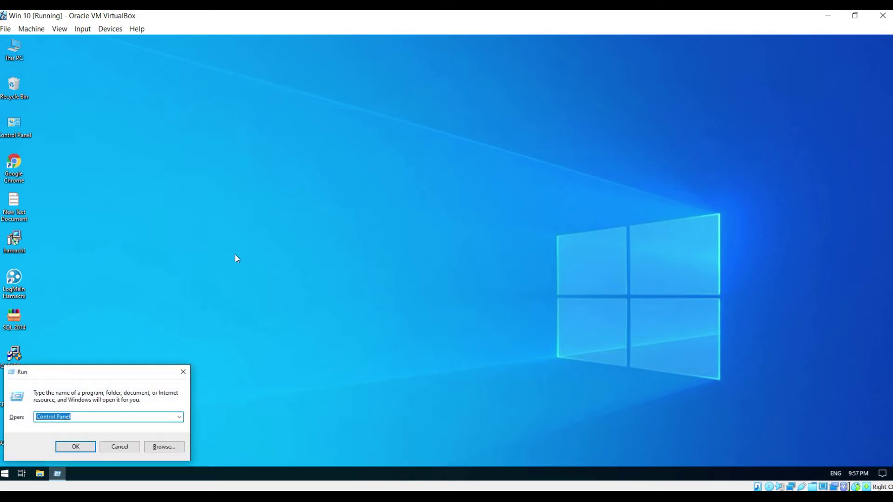
{"action": "type", "text": "re"}
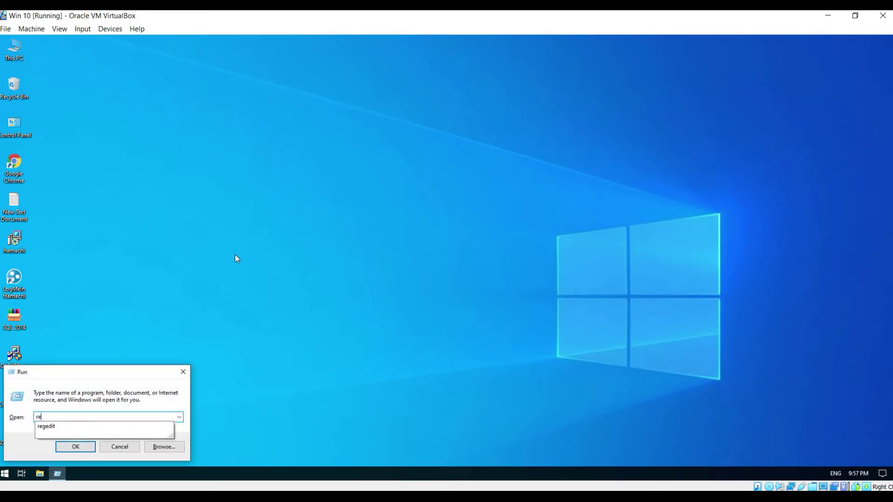
{"action": "type", "text": "gedit"}
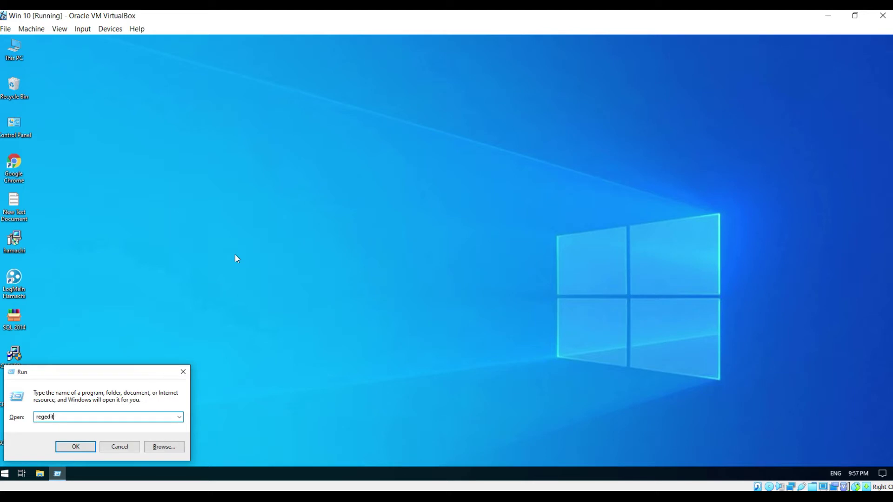
{"action": "left_click", "coordinate": [77, 447]}
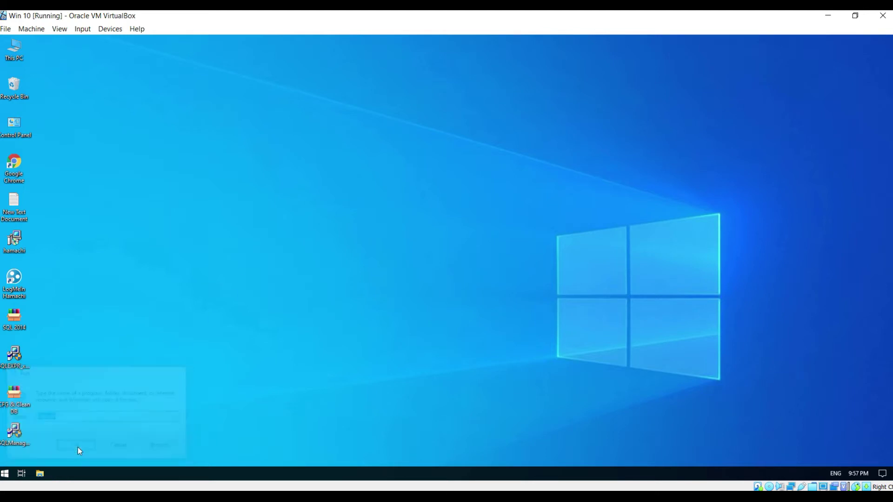
{"action": "left_click", "coordinate": [373, 313]}
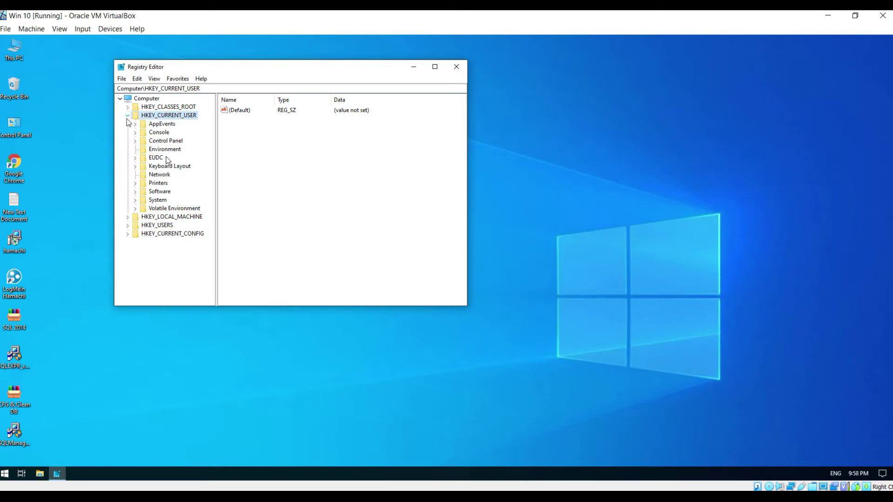
Browse HKEY_LOCAL_MACHINE\SOFTWARE\Windows, then collapse it and expand HKEY_CURRENT_USER.
{"action": "left_click", "coordinate": [127, 115]}
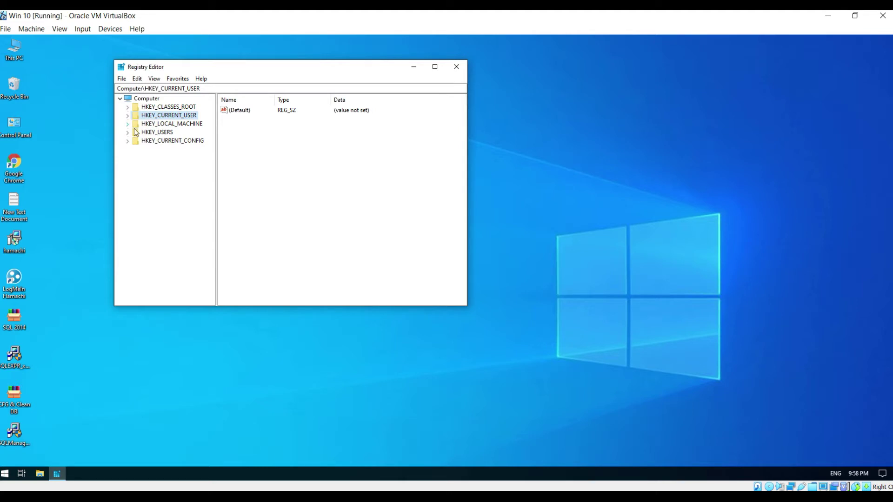
{"action": "left_click", "coordinate": [128, 124]}
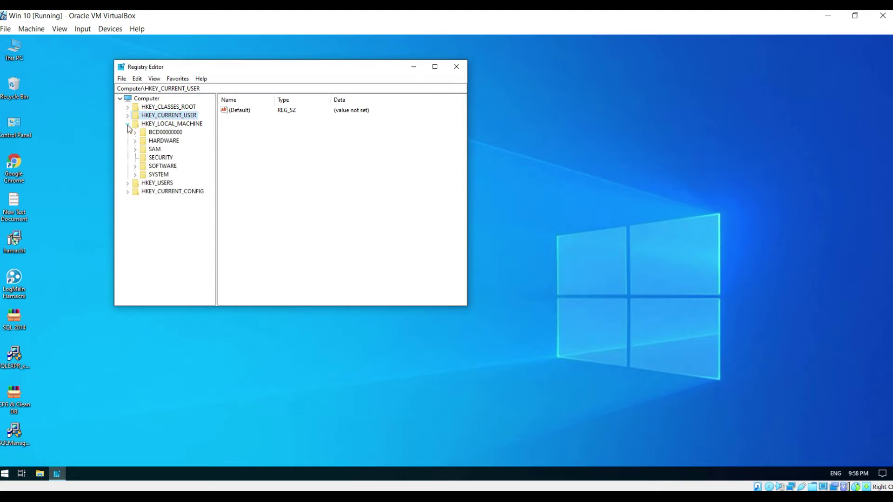
{"action": "left_click", "coordinate": [135, 166]}
{"action": "scroll", "coordinate": [182, 236], "scroll_direction": "down", "scroll_amount": 1}
{"action": "left_click", "coordinate": [141, 243]}
{"action": "scroll", "coordinate": [189, 255], "scroll_direction": "down", "scroll_amount": 1}
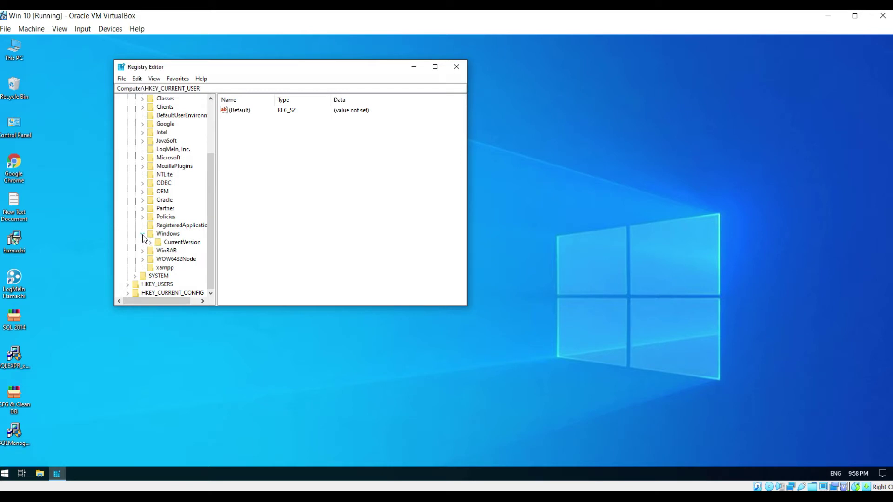
{"action": "scroll", "coordinate": [139, 204], "scroll_direction": "up", "scroll_amount": 3}
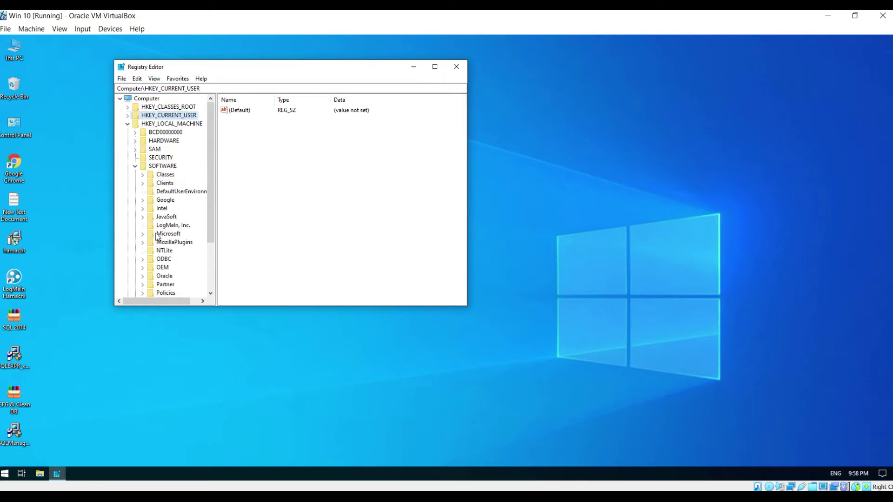
{"action": "left_click", "coordinate": [135, 167]}
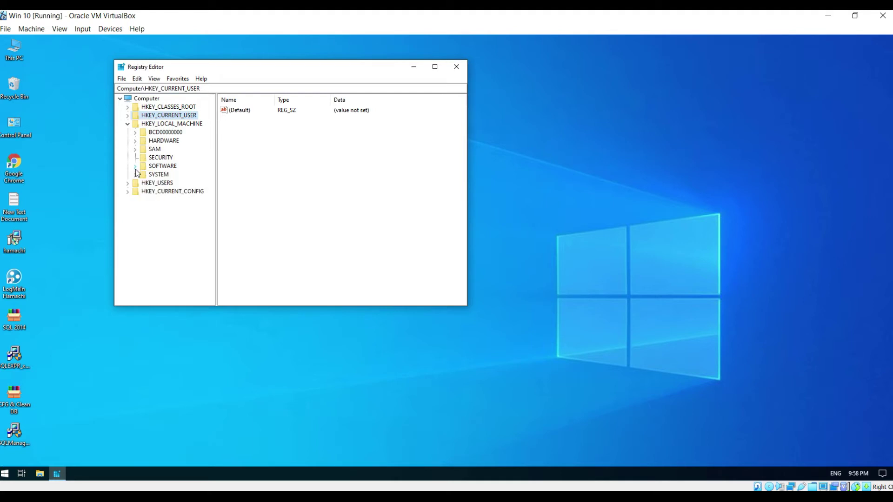
{"action": "left_click", "coordinate": [128, 124]}
{"action": "left_click", "coordinate": [128, 116]}
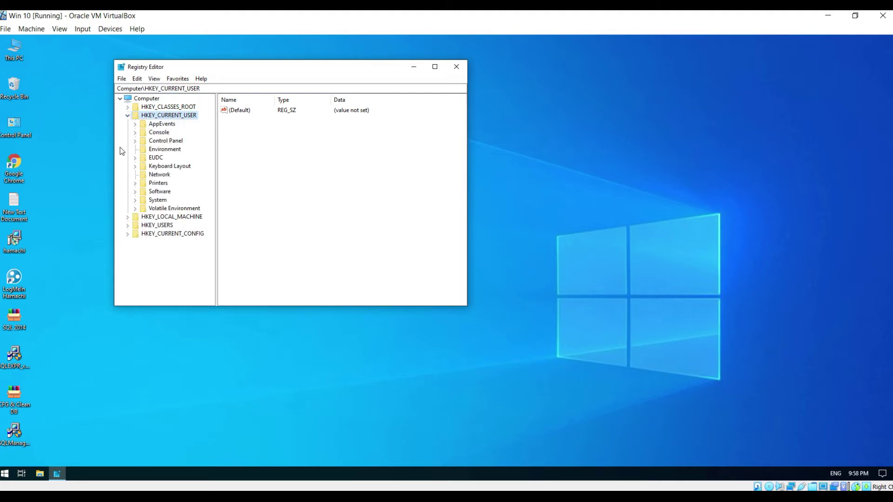
Expand HKEY_CURRENT_USER\Software\Microsoft and scroll down to the SQL Server Management Studio key.
{"action": "left_click", "coordinate": [135, 192]}
{"action": "scroll", "coordinate": [152, 228], "scroll_direction": "down", "scroll_amount": 2}
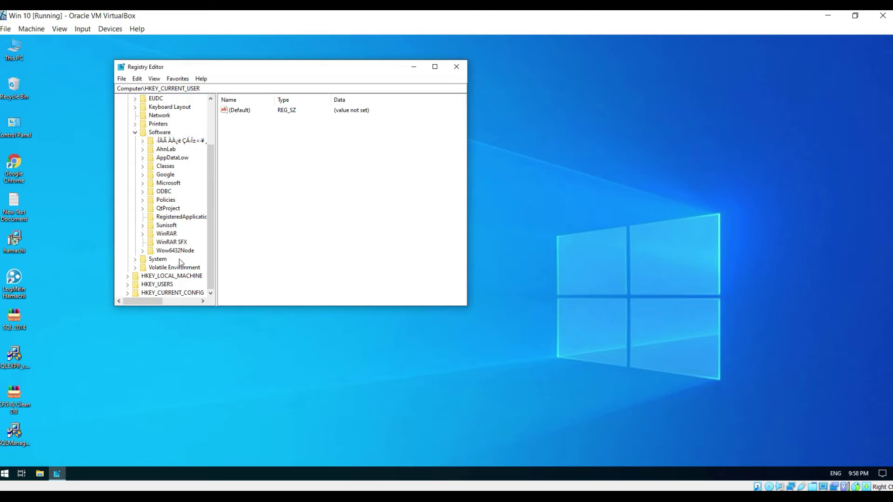
{"action": "left_click", "coordinate": [142, 183]}
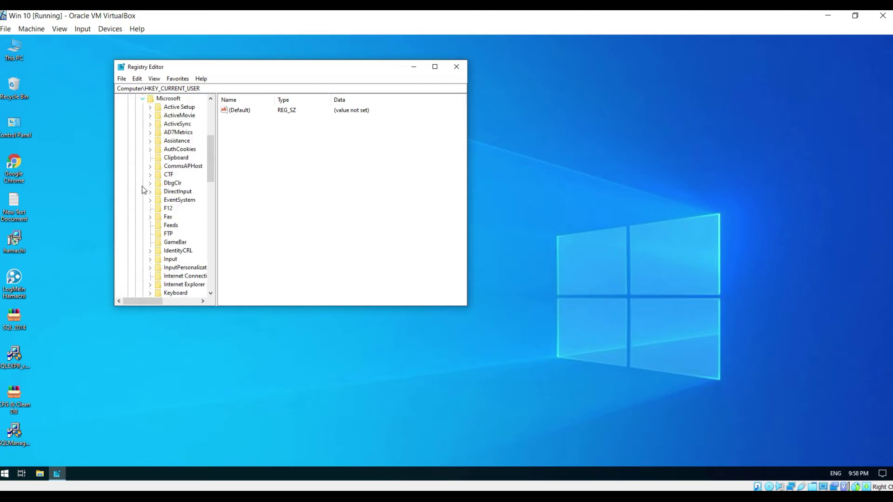
{"action": "scroll", "coordinate": [188, 213], "scroll_direction": "down", "scroll_amount": 8}
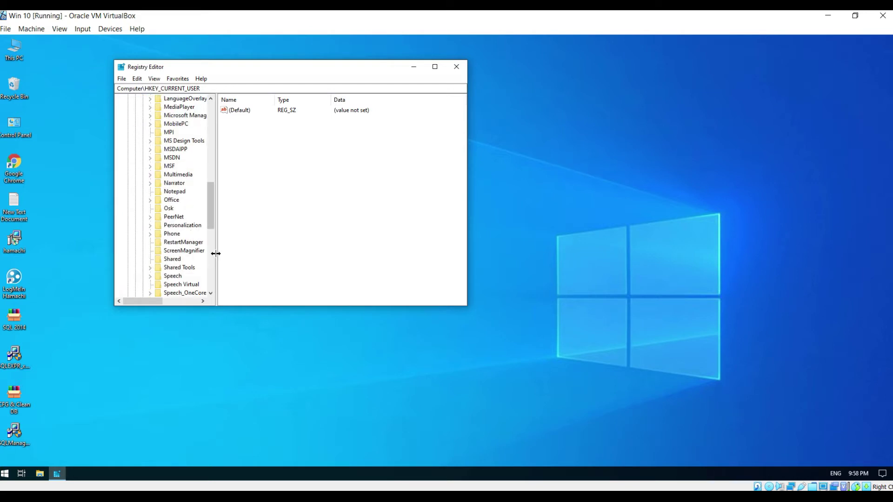
{"action": "left_click_drag", "start_coordinate": [234, 252], "coordinate": [242, 253]}
{"action": "scroll", "coordinate": [209, 254], "scroll_direction": "down", "scroll_amount": 3}
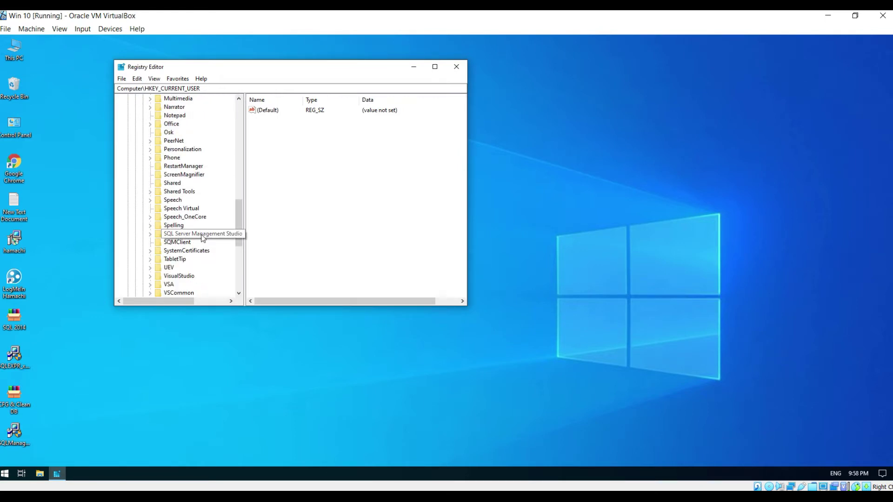
Permanently delete the SQL Server Management Studio key, then collapse Microsoft and Software.
{"action": "right_click", "coordinate": [205, 238]}
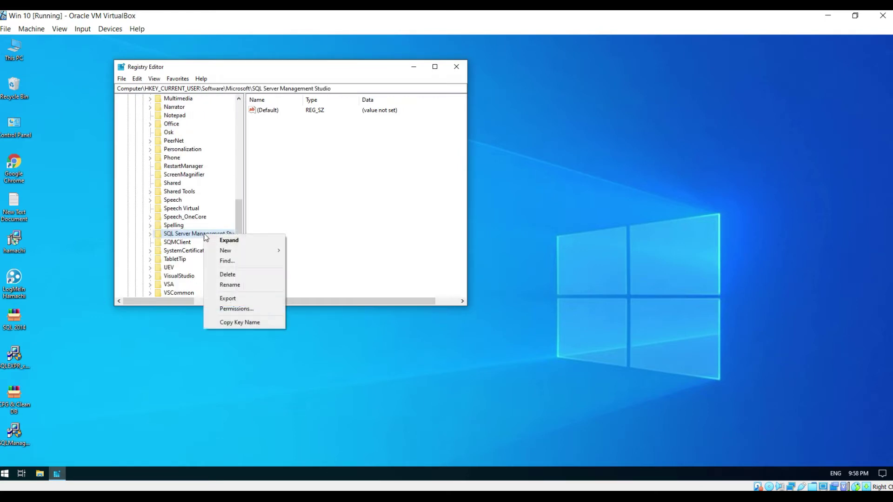
{"action": "left_click", "coordinate": [239, 274]}
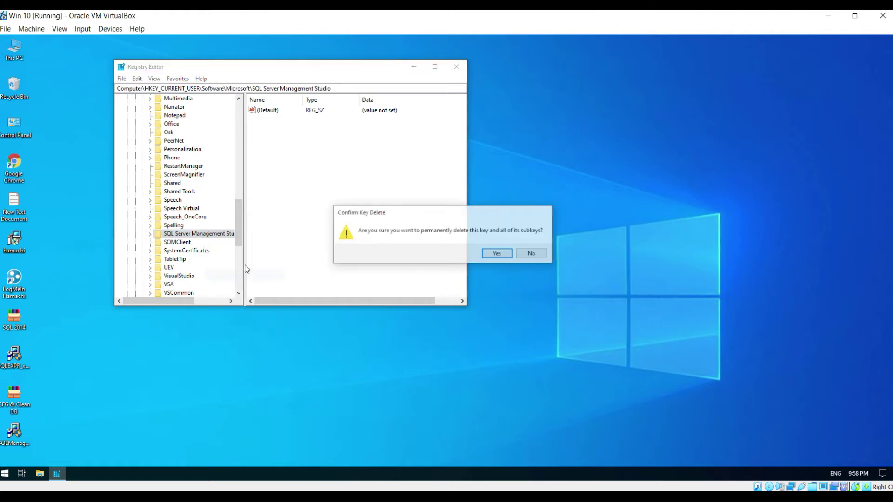
{"action": "left_click", "coordinate": [496, 253]}
{"action": "left_click_drag", "start_coordinate": [239, 202], "coordinate": [253, 145]}
{"action": "left_click", "coordinate": [142, 191]}
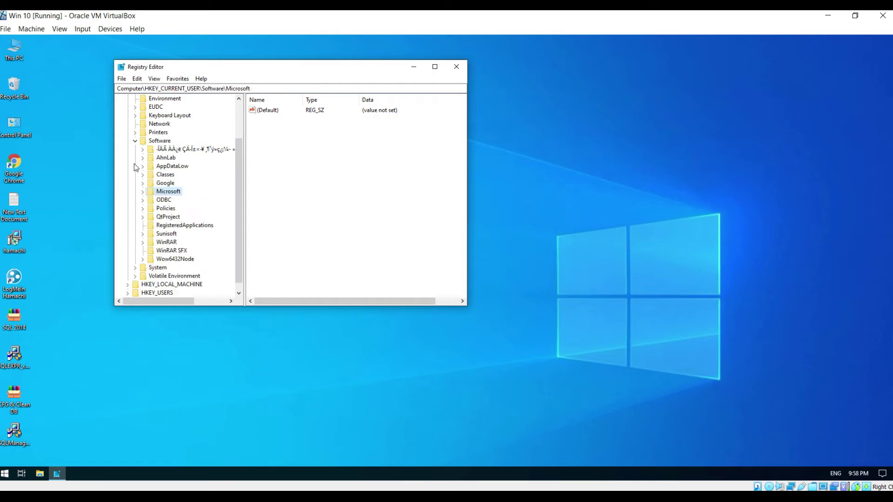
{"action": "left_click", "coordinate": [134, 141]}
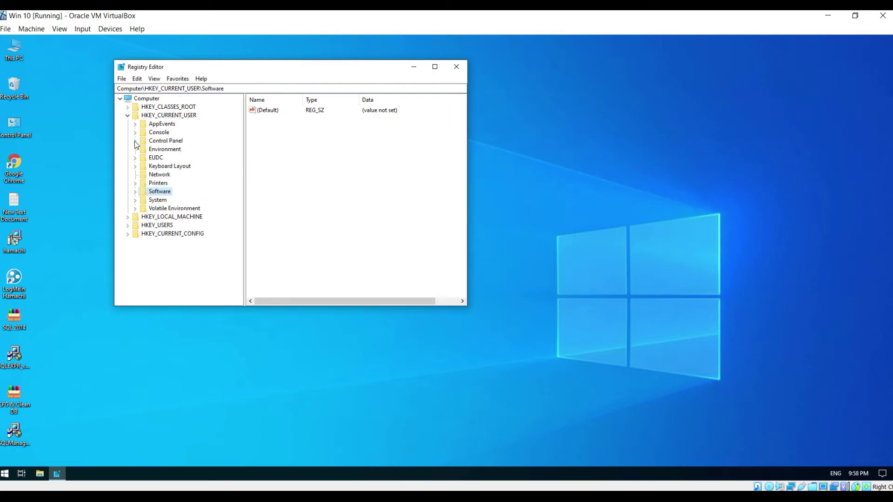
Expand HKEY_LOCAL_MACHINE\SOFTWARE\Microsoft, scroll to the SQL Server keys, and widen the key tree.
{"action": "left_click", "coordinate": [127, 115]}
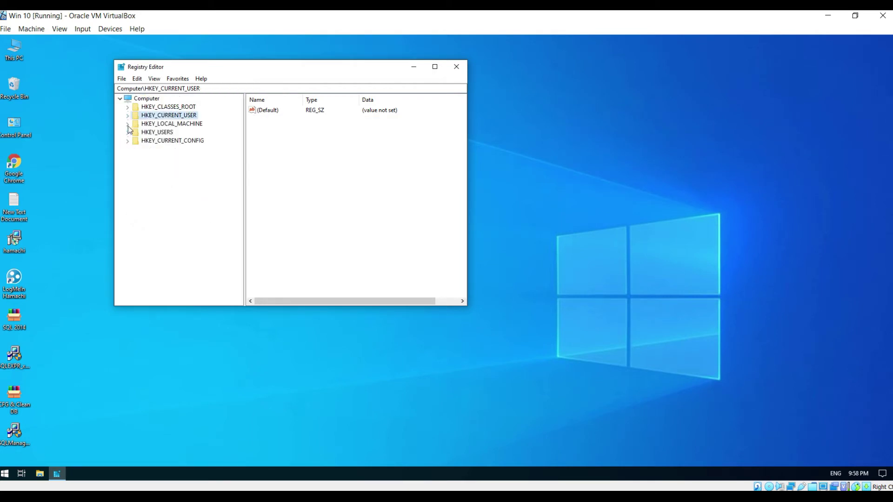
{"action": "left_click", "coordinate": [127, 124]}
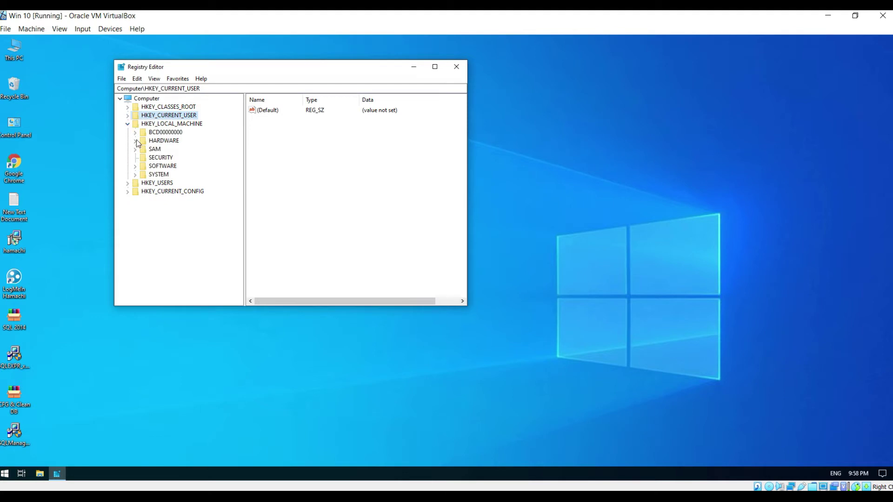
{"action": "left_click", "coordinate": [136, 166]}
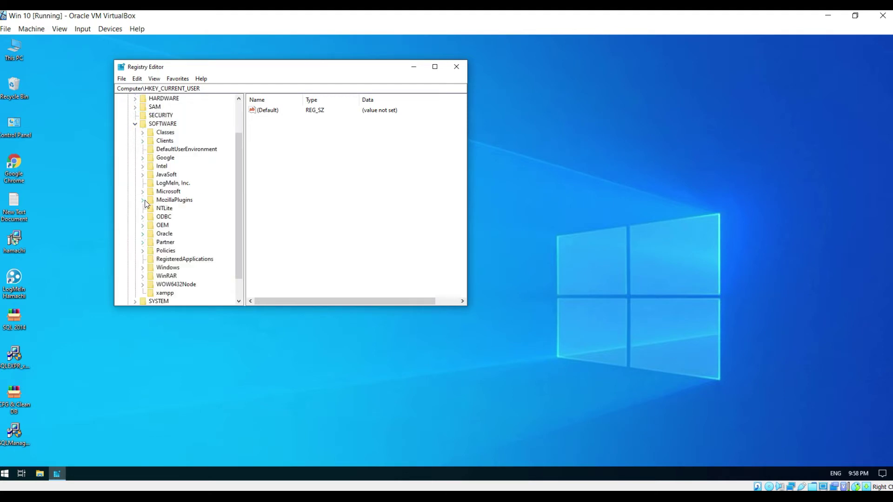
{"action": "left_click", "coordinate": [143, 192]}
{"action": "scroll", "coordinate": [208, 224], "scroll_direction": "down", "scroll_amount": 3}
{"action": "scroll", "coordinate": [208, 224], "scroll_direction": "down", "scroll_amount": 12}
{"action": "scroll", "coordinate": [208, 224], "scroll_direction": "down", "scroll_amount": 6}
{"action": "scroll", "coordinate": [208, 224], "scroll_direction": "down", "scroll_amount": 3}
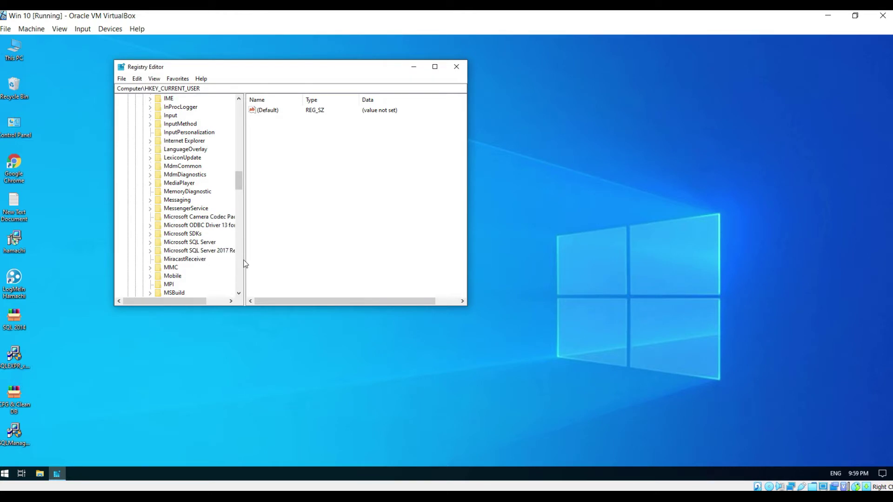
{"action": "left_click_drag", "start_coordinate": [244, 257], "coordinate": [275, 261]}
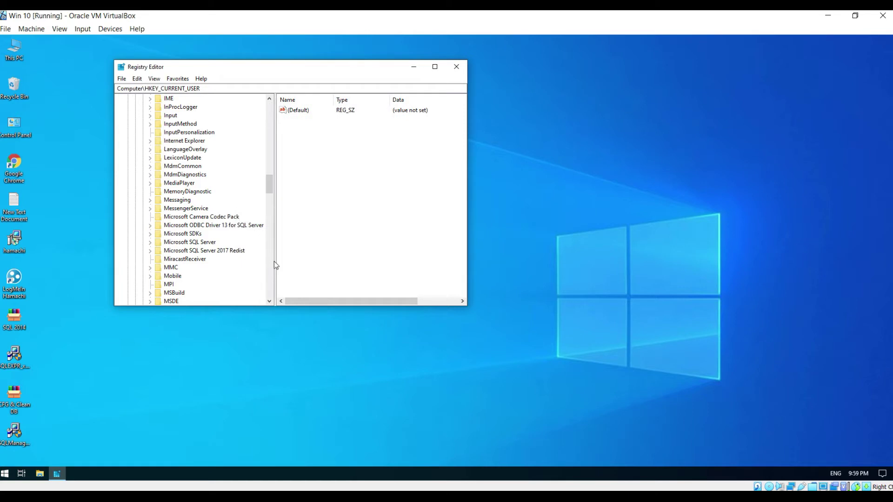
Delete the Microsoft SQL Server and Microsoft SQL Server 2017 Redist keys, then collapse HKEY_LOCAL_MACHINE.
{"action": "right_click", "coordinate": [182, 244]}
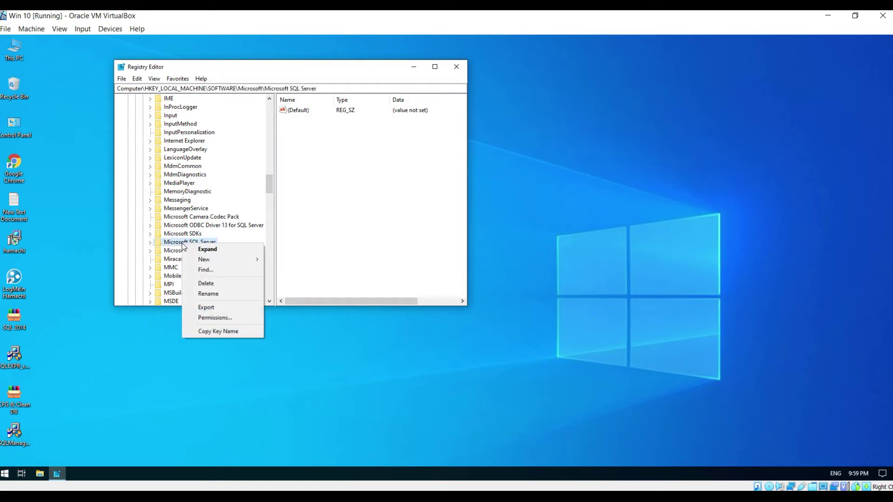
{"action": "left_click", "coordinate": [213, 284]}
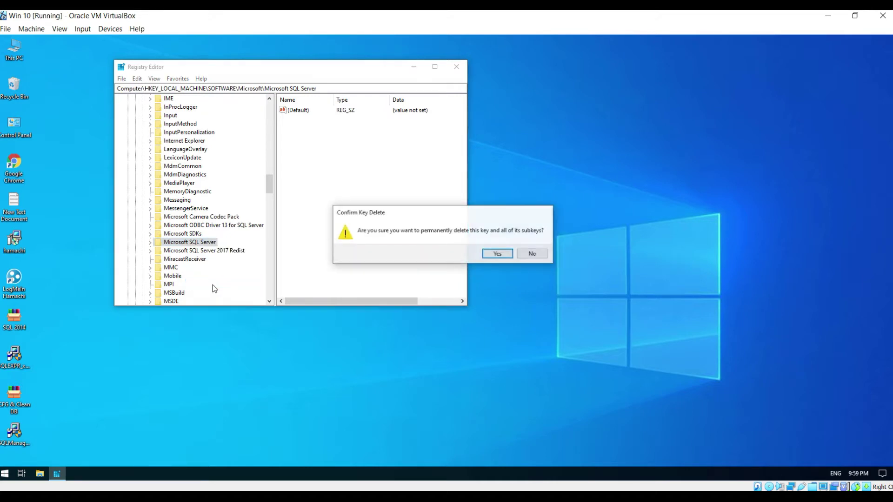
{"action": "left_click", "coordinate": [497, 254]}
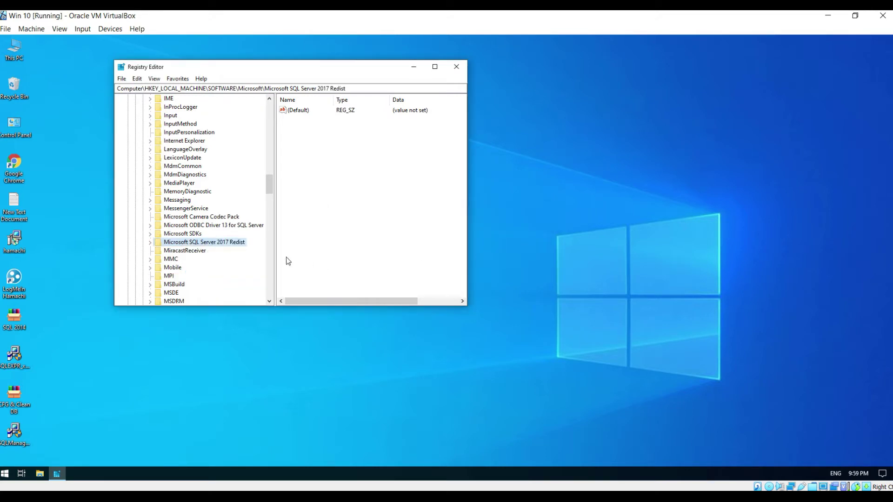
{"action": "right_click", "coordinate": [214, 248]}
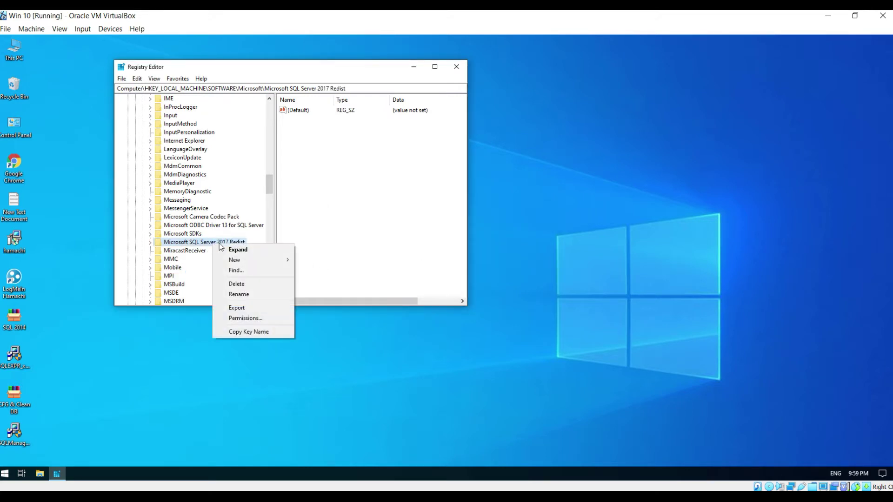
{"action": "left_click", "coordinate": [249, 284]}
{"action": "left_click", "coordinate": [494, 254]}
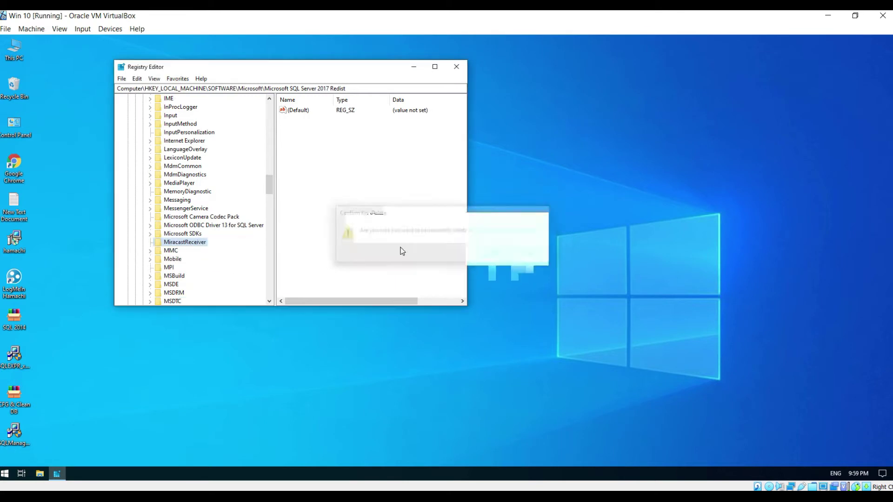
{"action": "left_click_drag", "start_coordinate": [270, 186], "coordinate": [270, 111]}
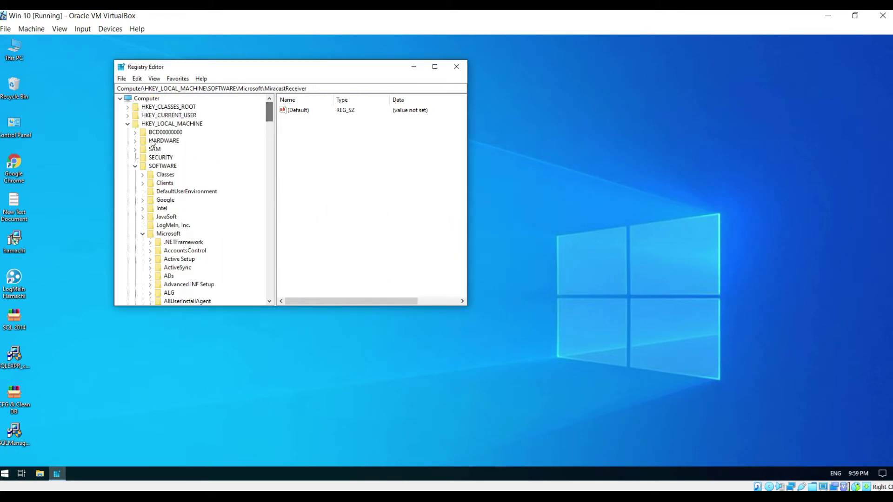
{"action": "left_click", "coordinate": [127, 124]}
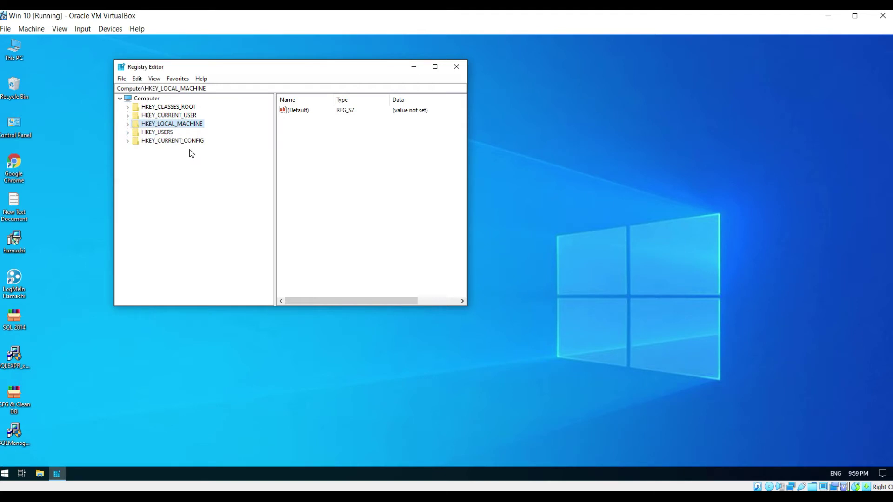
Check the HKEY_USERS and HKEY_CURRENT_CONFIG hives, then close Registry Editor.
{"action": "left_click", "coordinate": [127, 133]}
{"action": "left_click", "coordinate": [128, 135]}
{"action": "left_click", "coordinate": [127, 141]}
{"action": "left_click", "coordinate": [135, 150]}
{"action": "left_click", "coordinate": [129, 141]}
{"action": "left_click", "coordinate": [457, 67]}
Empty the Recycle Bin, permanently deleting its 6 items despite the access-denied warning.
{"action": "right_click", "coordinate": [21, 88]}
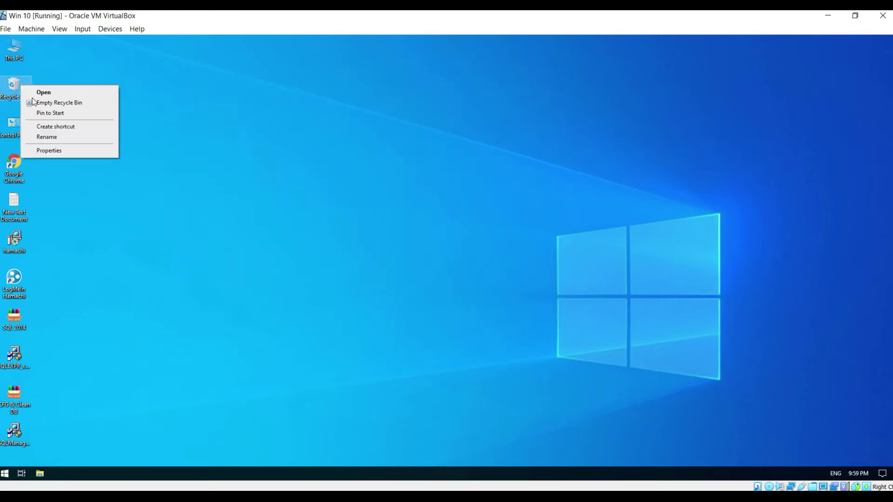
{"action": "left_click", "coordinate": [51, 103]}
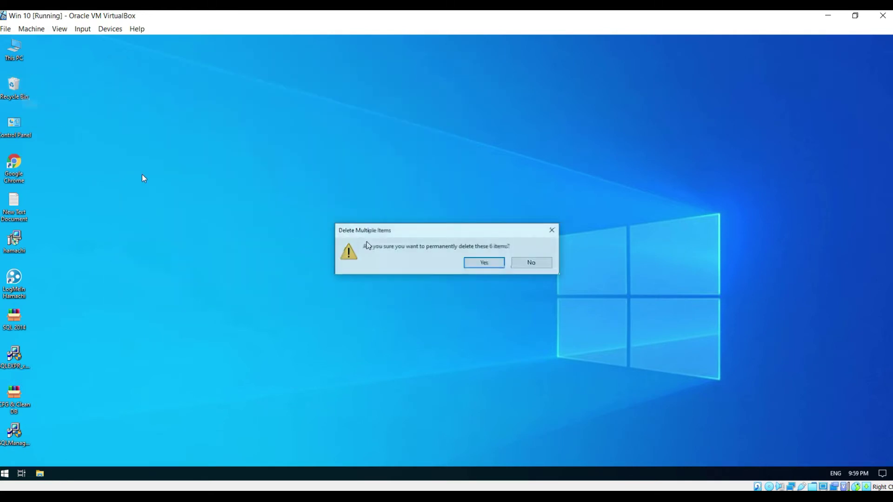
{"action": "left_click", "coordinate": [479, 263]}
{"action": "left_click", "coordinate": [421, 209]}
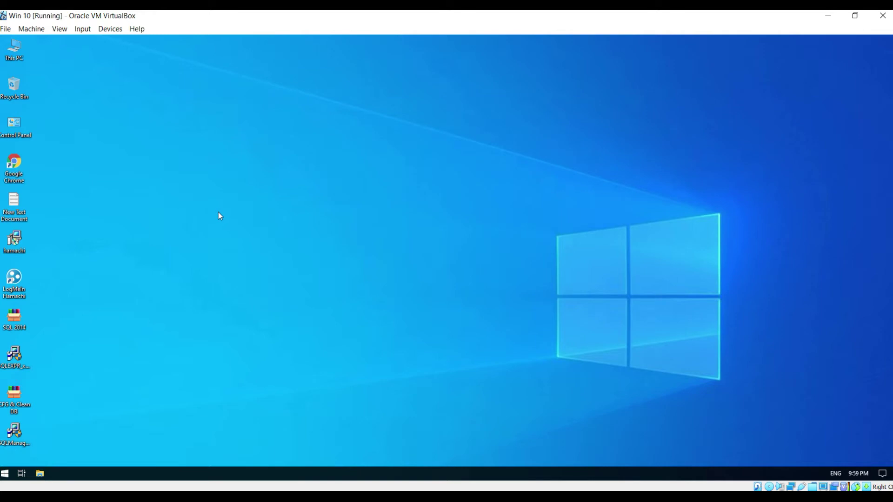
Open the user's %temp% folder from the Run box.
{"action": "key", "text": "super+r"}
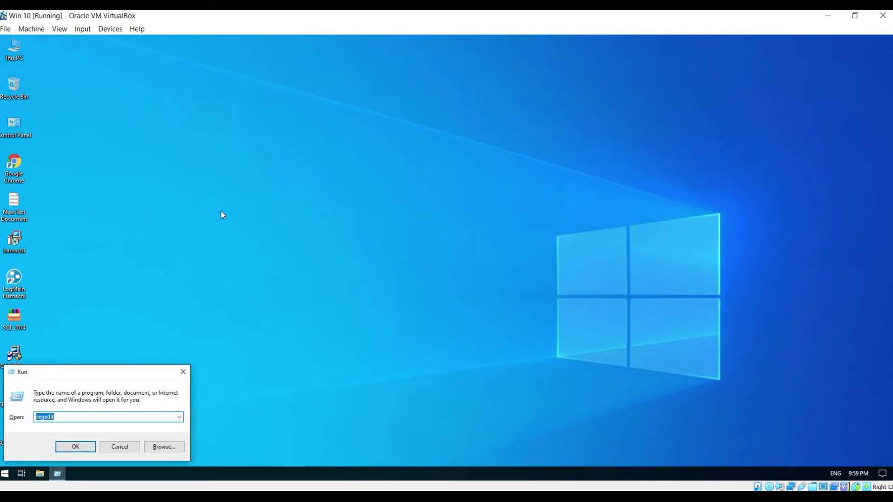
{"action": "type", "text": "%temp"}
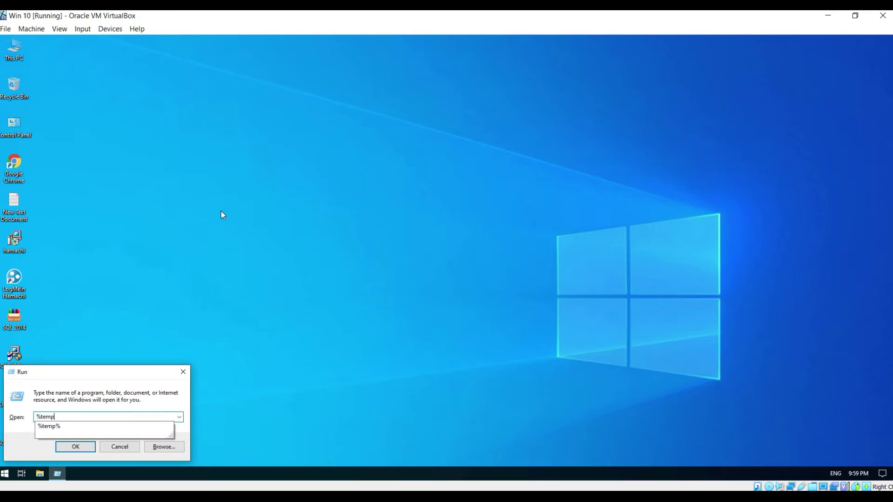
{"action": "key", "text": "Escape"}
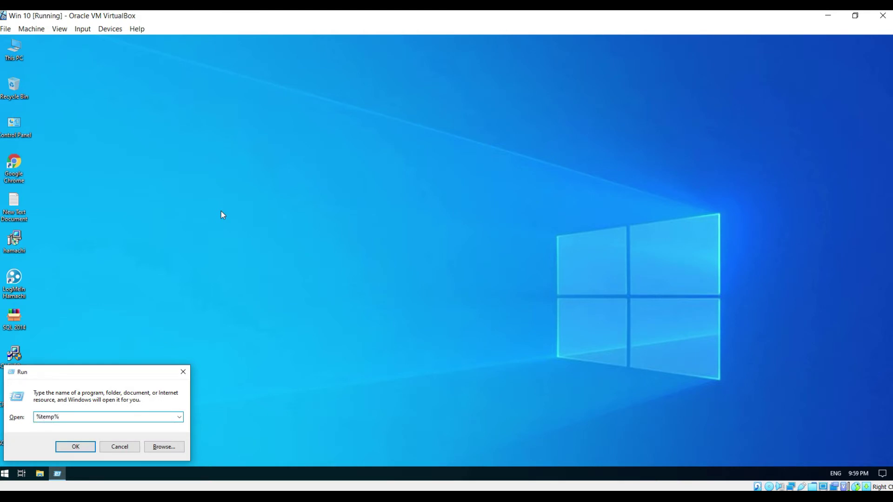
{"action": "left_click", "coordinate": [75, 447]}
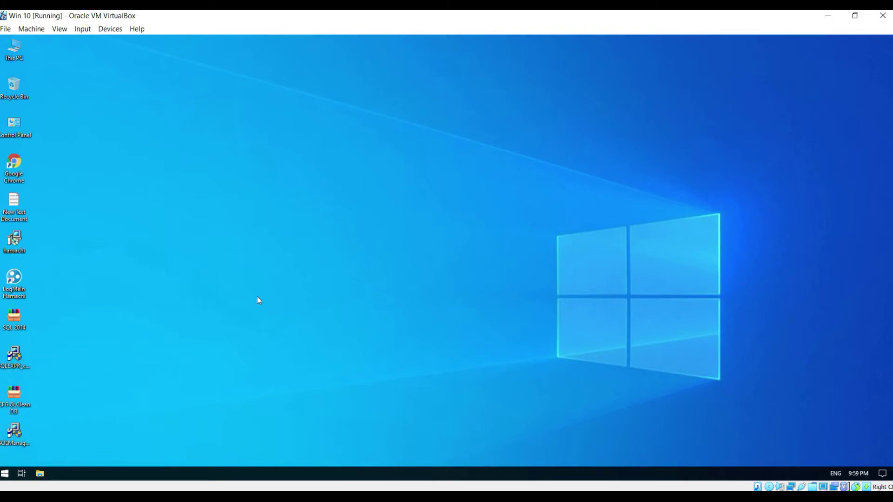
Move all 52 Temp items to the Recycle Bin and empty it permanently.
{"action": "key", "text": "ctrl+a"}
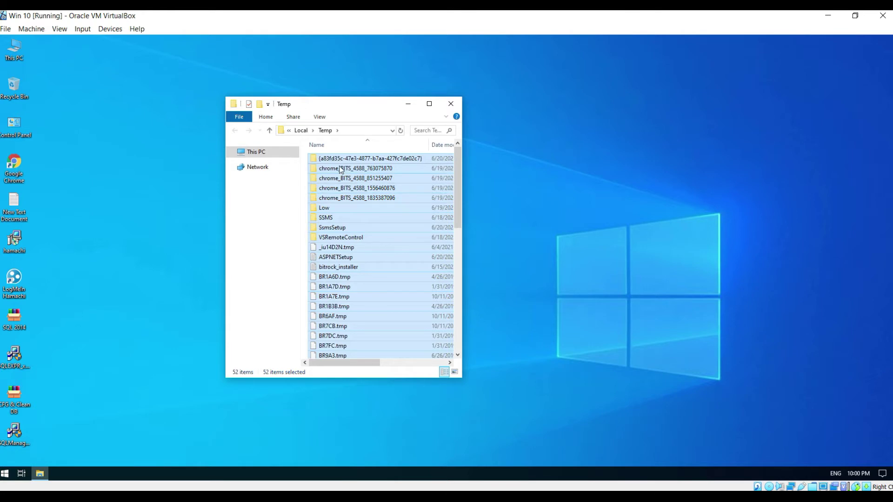
{"action": "left_click_drag", "start_coordinate": [331, 163], "coordinate": [14, 97]}
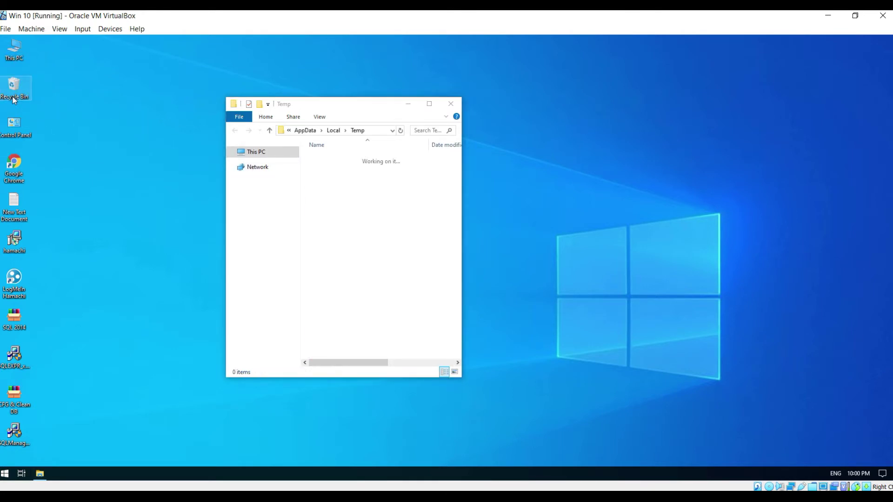
{"action": "right_click", "coordinate": [14, 95]}
{"action": "left_click", "coordinate": [50, 111]}
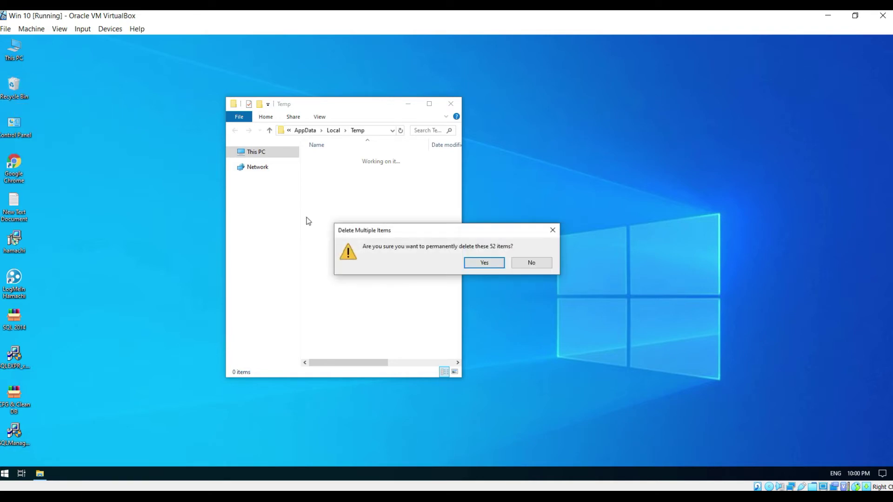
{"action": "left_click", "coordinate": [494, 262]}
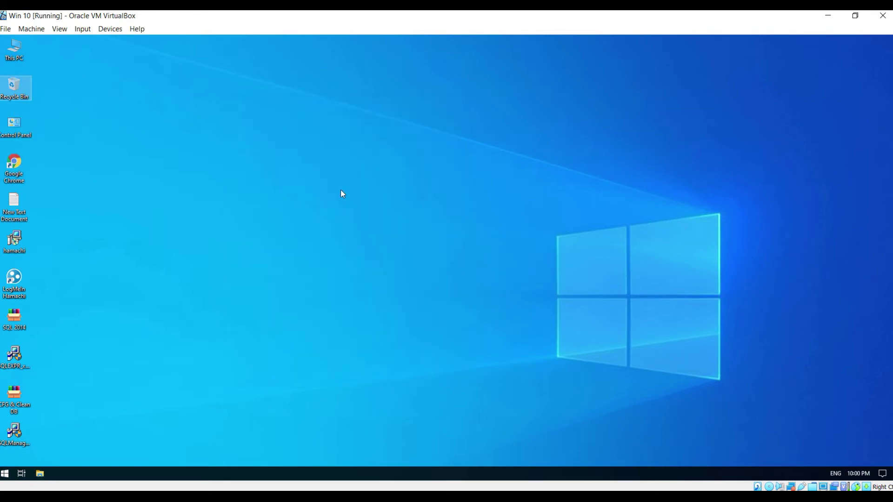
{"action": "left_click", "coordinate": [344, 187]}
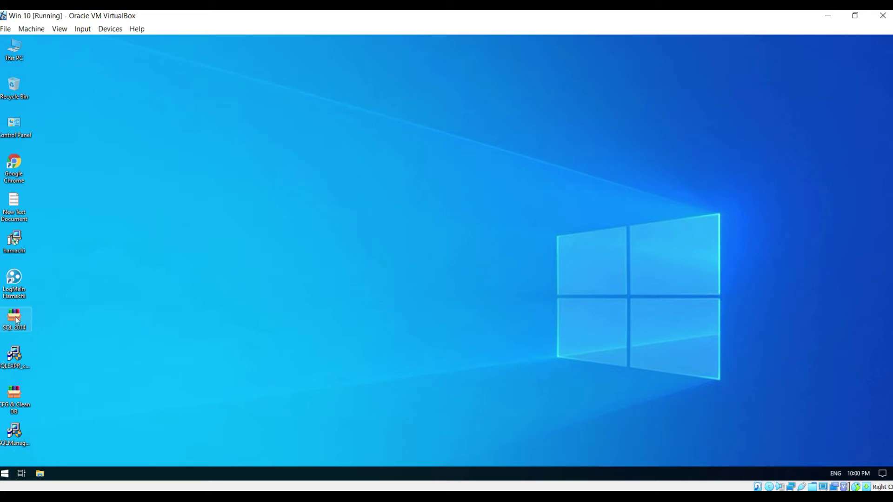
Launch SQLEXPR_x64_ENU, approve the permission prompt, and extract it to the default folder.
{"action": "left_click", "coordinate": [19, 354]}
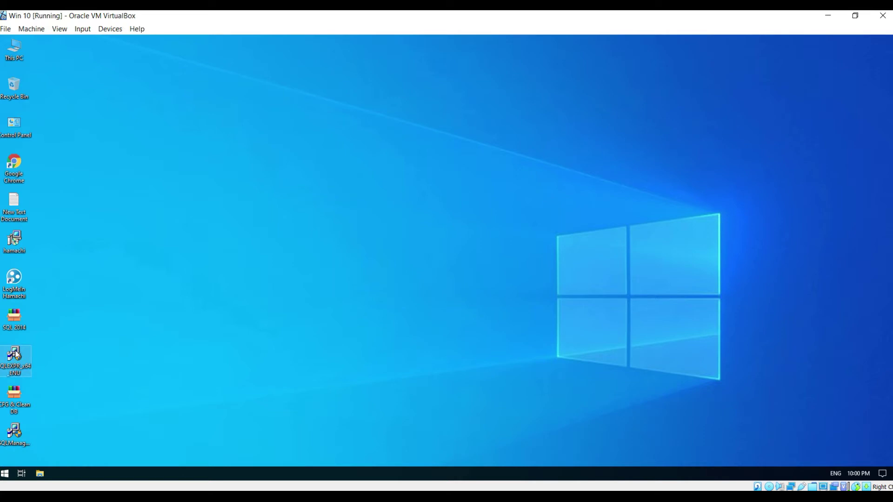
{"action": "double_click", "coordinate": [17, 355]}
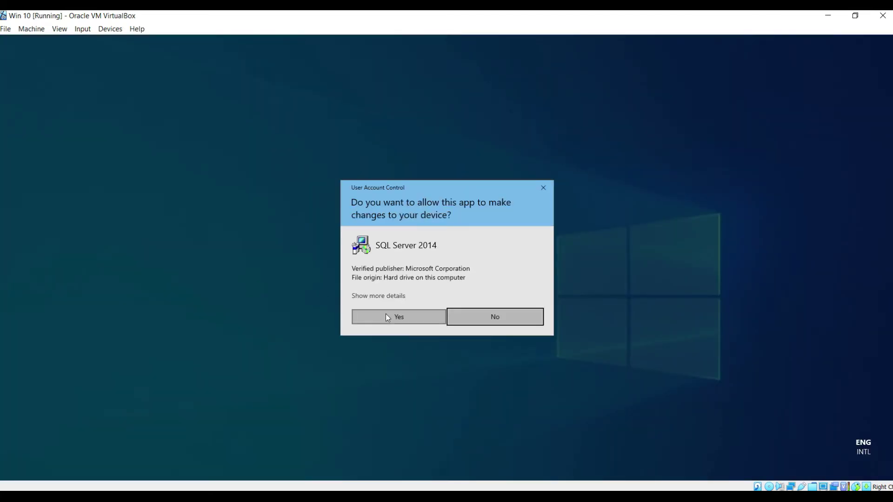
{"action": "left_click", "coordinate": [387, 316]}
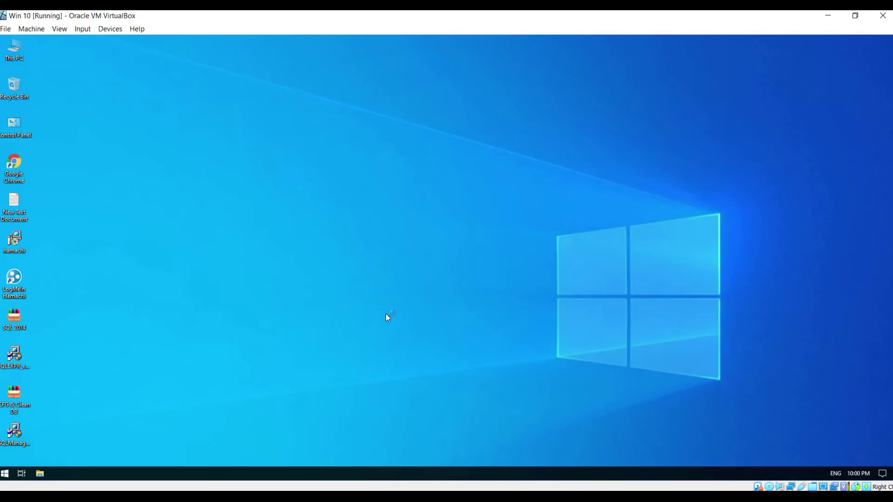
{"action": "left_click", "coordinate": [407, 273]}
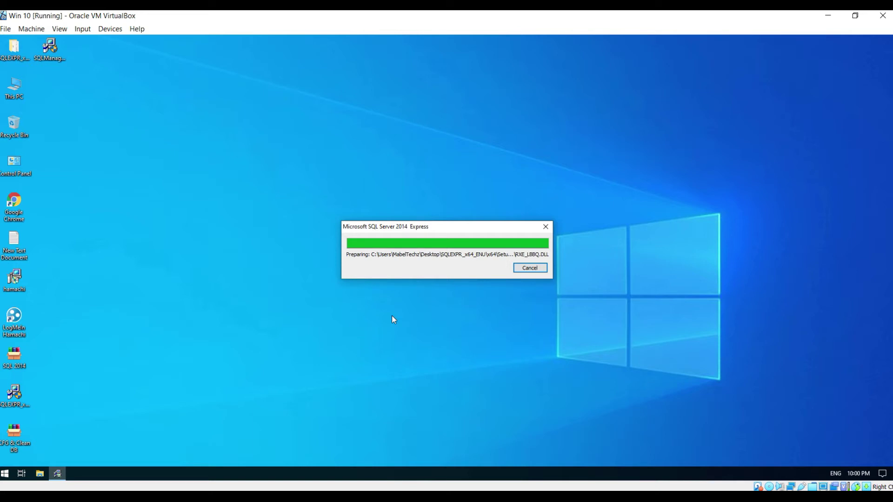
Refresh the desktop twice while the Express package extracts.
{"action": "right_click", "coordinate": [341, 76]}
{"action": "left_click", "coordinate": [364, 104]}
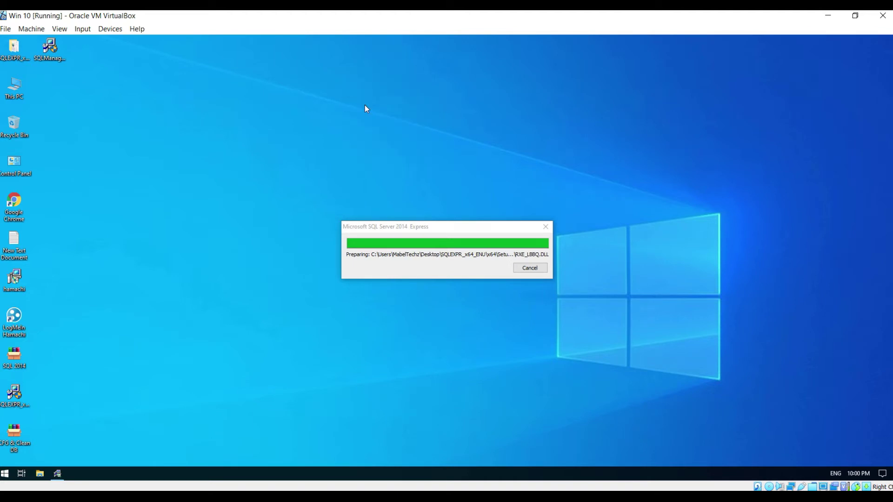
{"action": "right_click", "coordinate": [365, 73]}
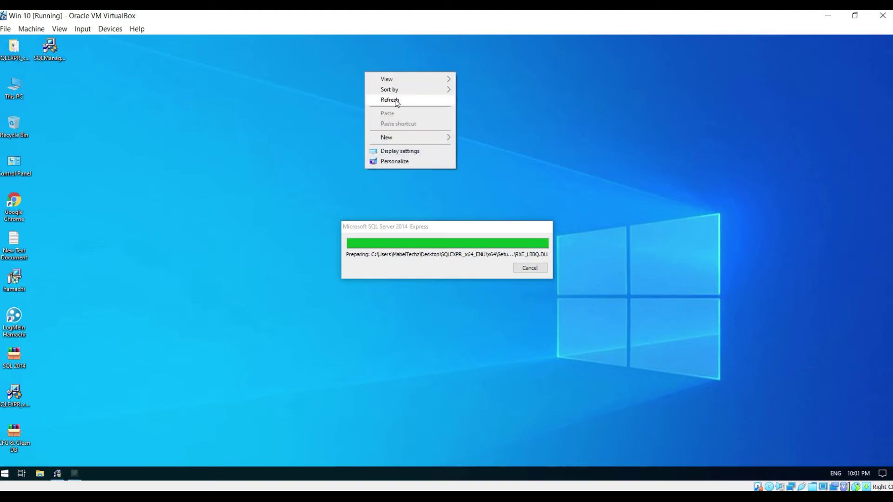
{"action": "left_click", "coordinate": [395, 99]}
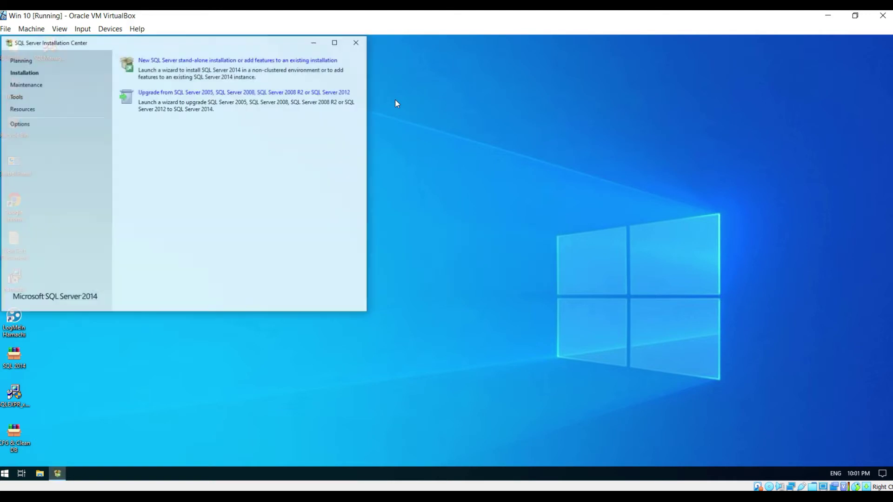
Start a new stand-alone installation and accept the license terms. Skip the update checks and keep the default Express features.
{"action": "left_click", "coordinate": [206, 60]}
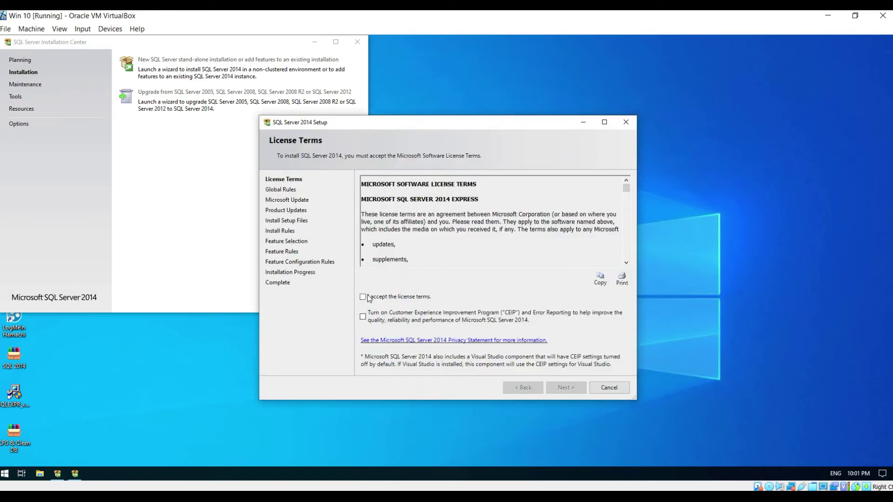
{"action": "left_click", "coordinate": [363, 297]}
{"action": "left_click", "coordinate": [566, 392]}
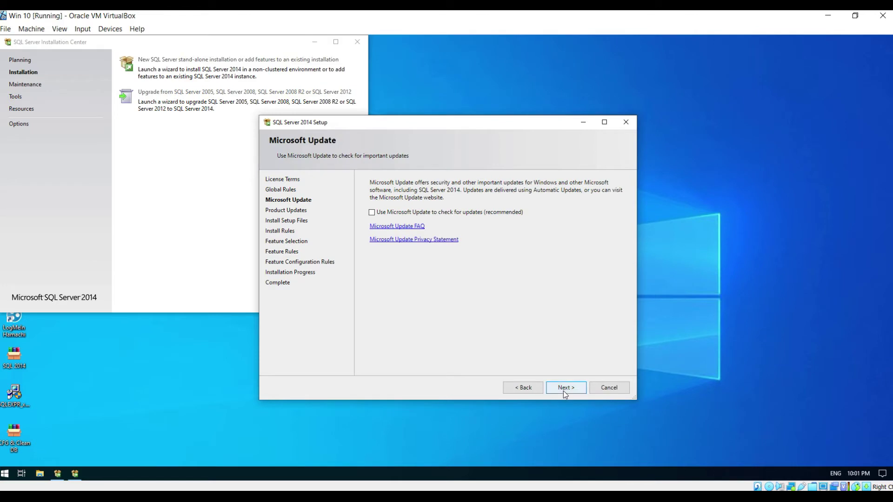
{"action": "left_click", "coordinate": [563, 391]}
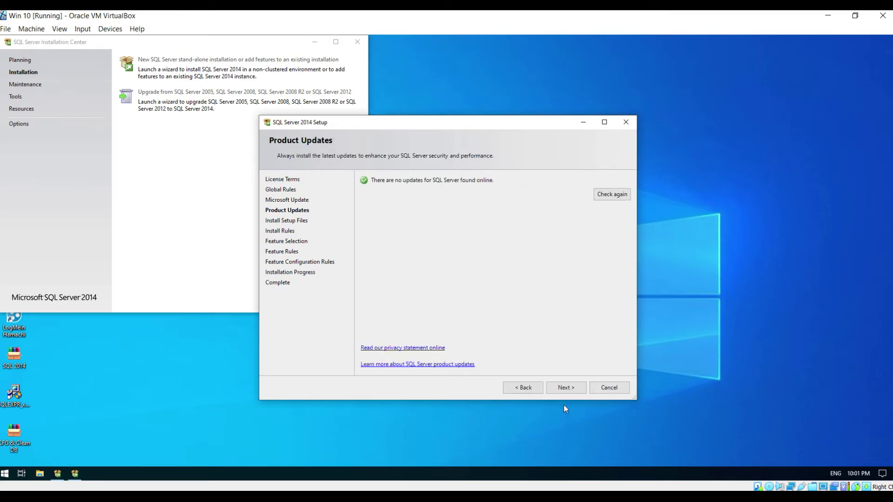
{"action": "left_click", "coordinate": [567, 391]}
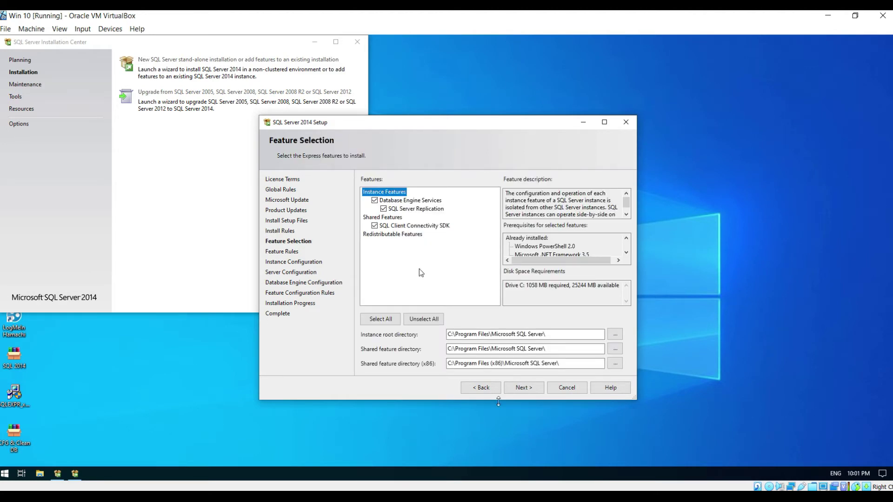
{"action": "left_click", "coordinate": [524, 387]}
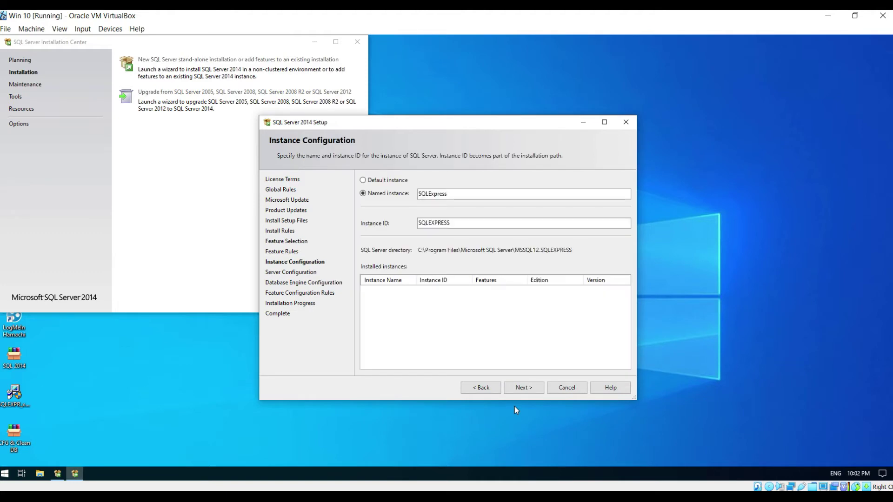
Accept the SQLExpress named instance and the default service accounts.
{"action": "left_click", "coordinate": [524, 392]}
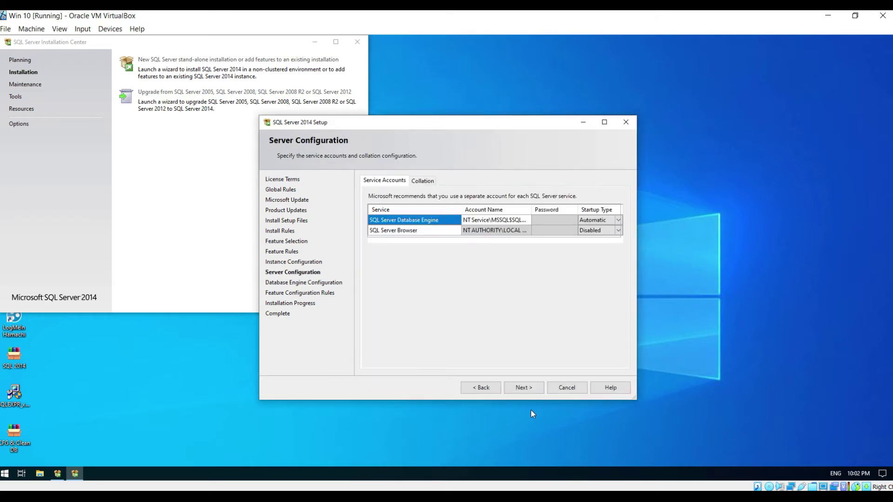
{"action": "left_click", "coordinate": [523, 388]}
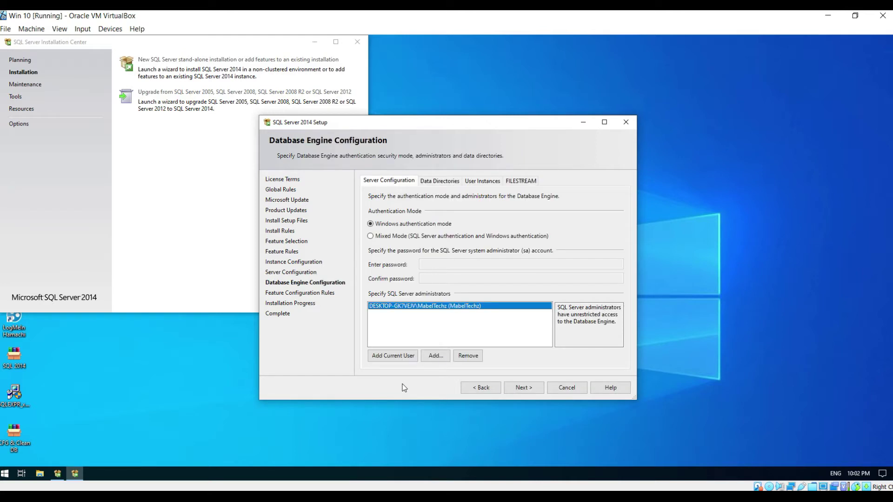
Switch to Mixed Mode authentication, enter and confirm the sa password, then begin installing.
{"action": "left_click", "coordinate": [371, 236]}
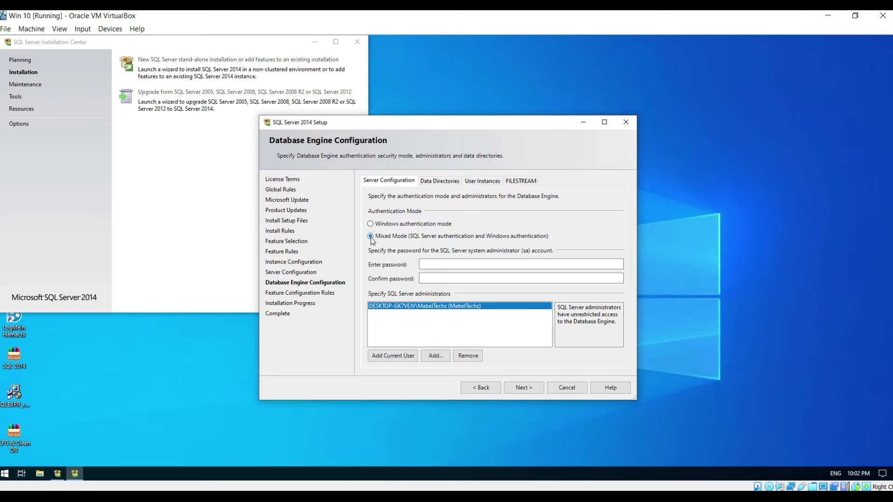
{"action": "left_click", "coordinate": [439, 263]}
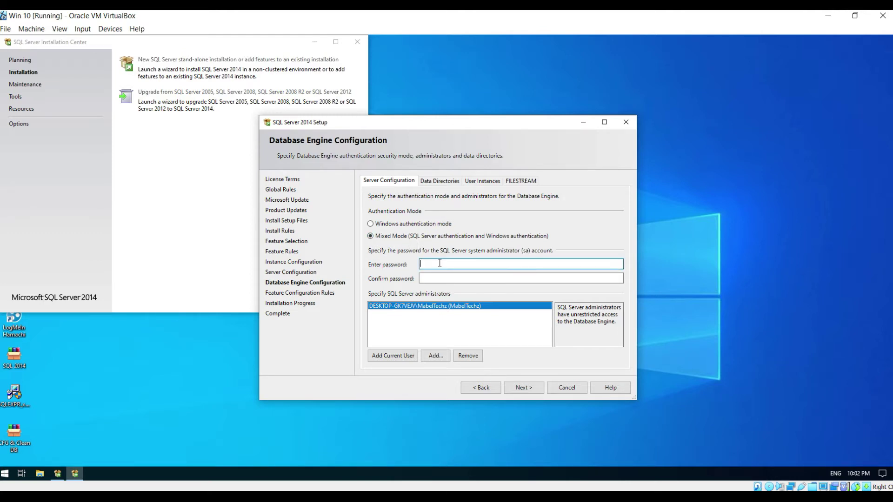
{"action": "left_click", "coordinate": [475, 280]}
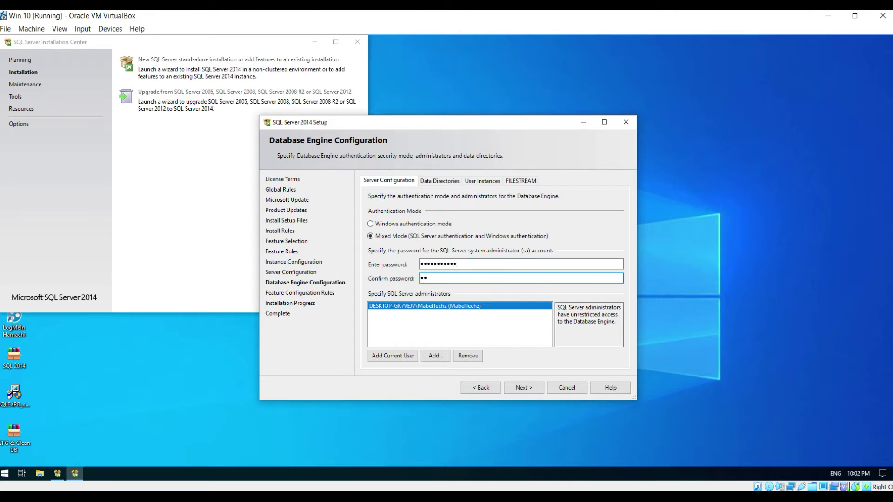
{"action": "left_click", "coordinate": [523, 387]}
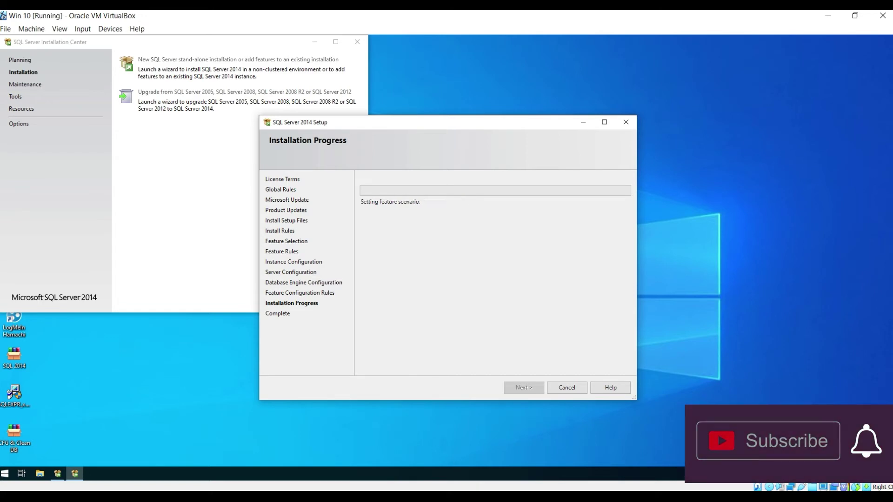
Close the completed SQL Server setup and launch the SQLManagementStudio_x86_ENU package.
{"action": "left_click", "coordinate": [473, 485]}
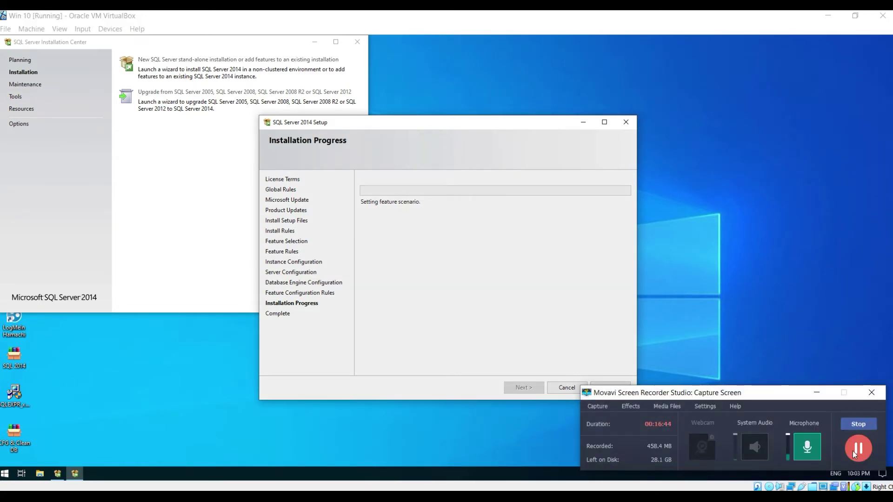
{"action": "left_click", "coordinate": [852, 451]}
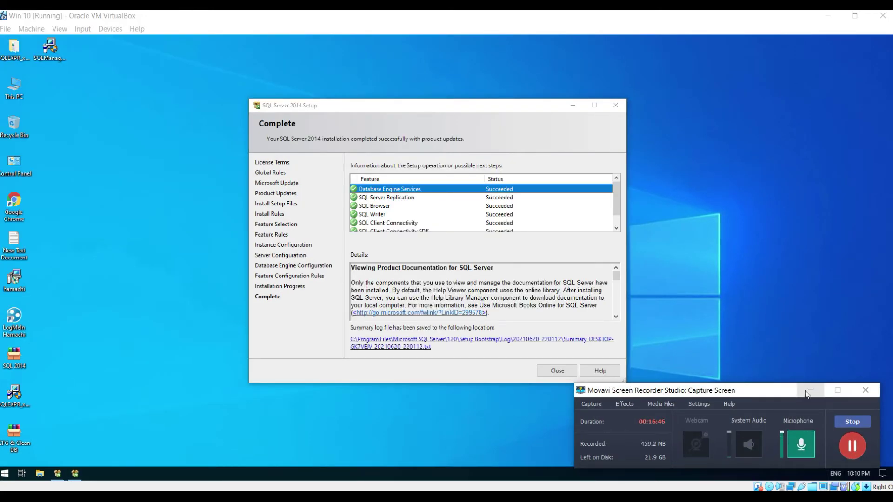
{"action": "left_click", "coordinate": [809, 390]}
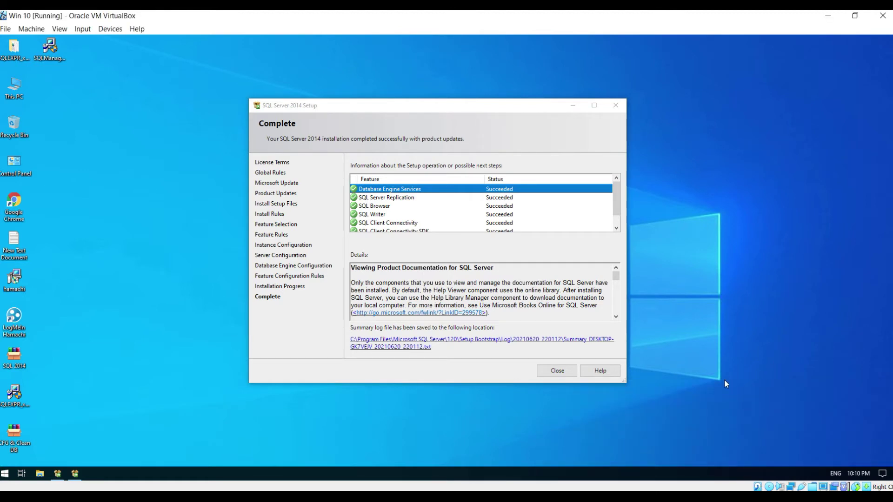
{"action": "left_click", "coordinate": [557, 371]}
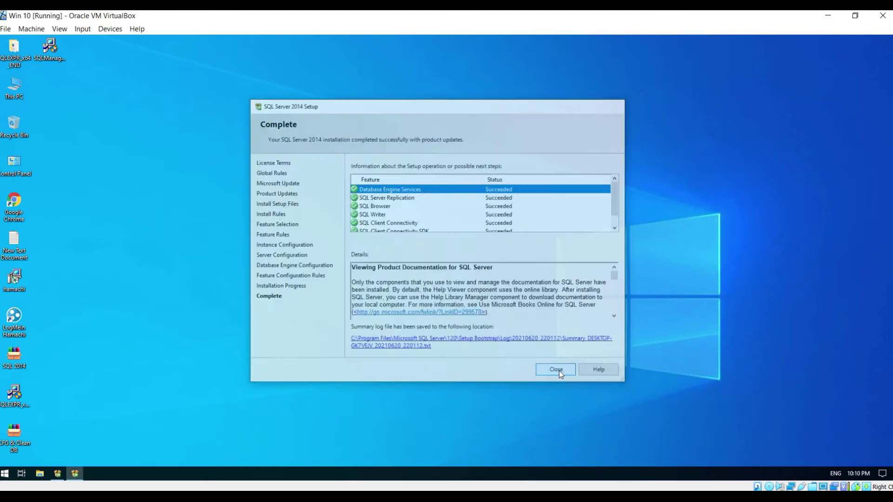
{"action": "left_click", "coordinate": [49, 44]}
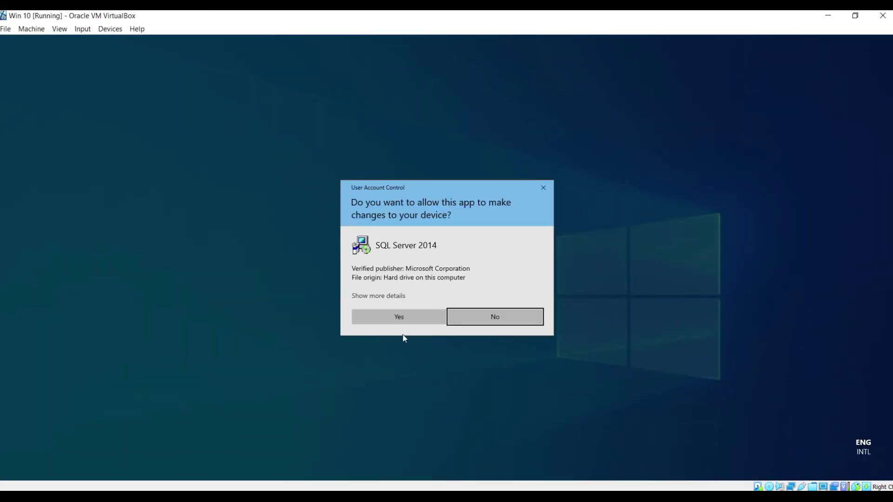
Approve the Management Studio installer and accept the default extraction folder.
{"action": "left_click", "coordinate": [394, 318]}
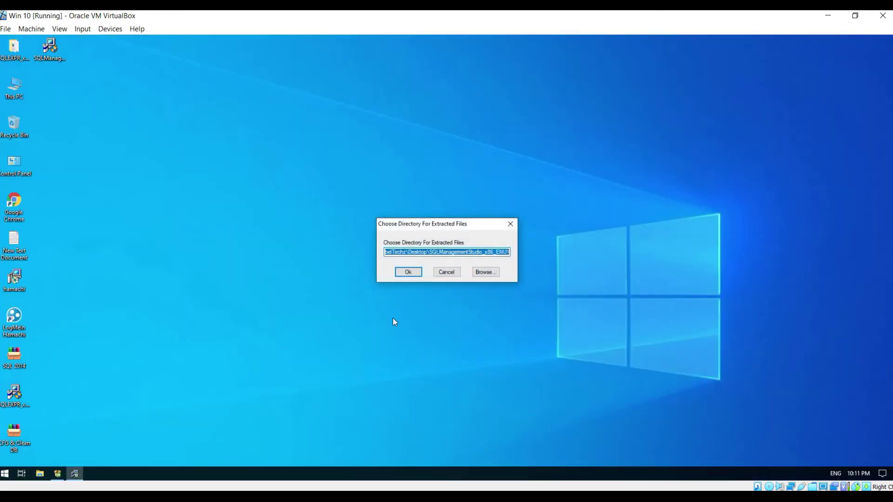
{"action": "left_click", "coordinate": [403, 271]}
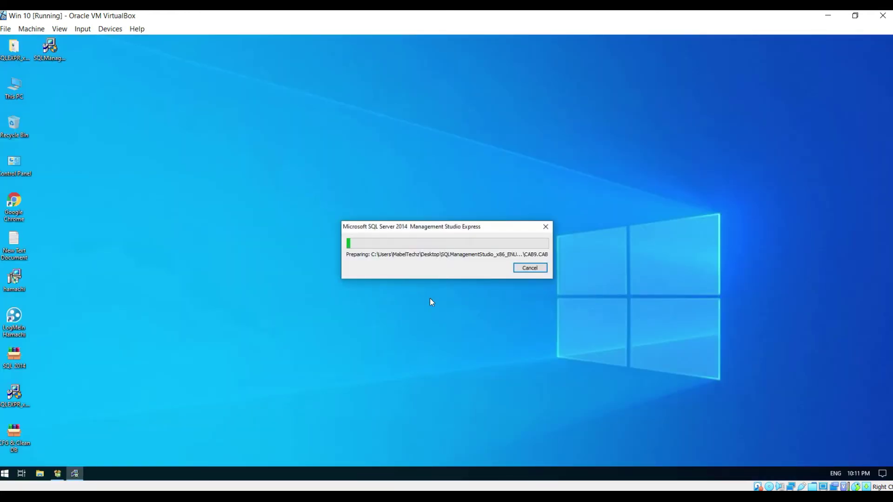
{"action": "right_click", "coordinate": [244, 117]}
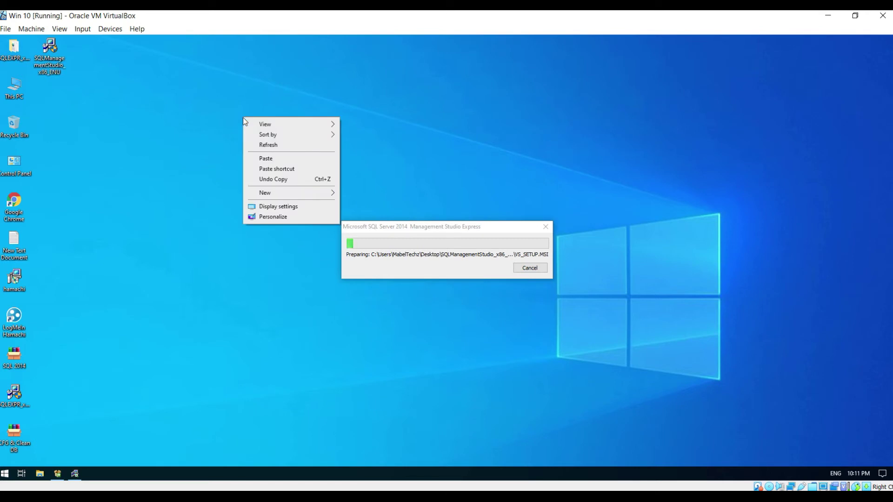
{"action": "left_click", "coordinate": [268, 146]}
Keep refreshing the desktop repeatedly until the extraction finishes and SQL Server 2014 Setup starts.
{"action": "right_click", "coordinate": [168, 90]}
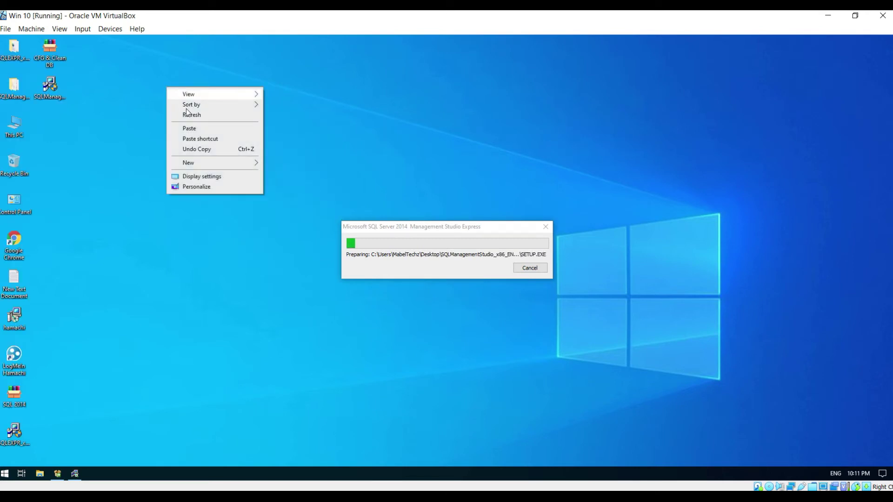
{"action": "left_click", "coordinate": [193, 116]}
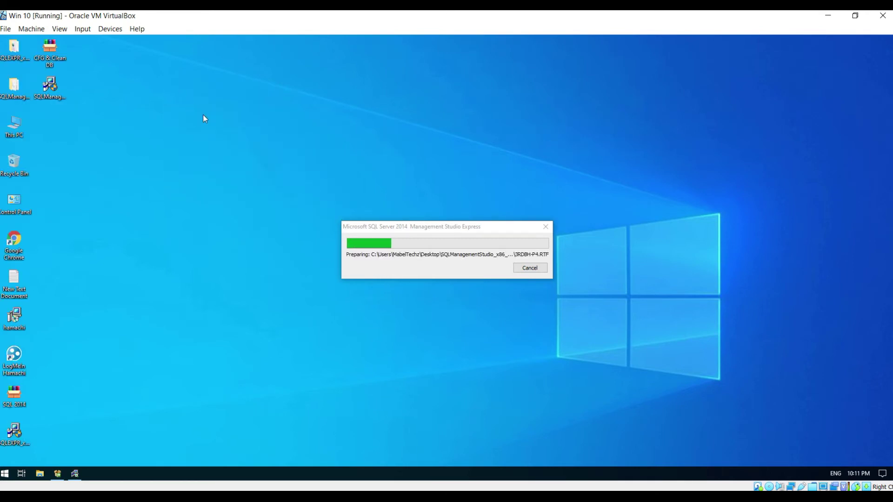
{"action": "right_click", "coordinate": [171, 82]}
{"action": "left_click", "coordinate": [197, 111]}
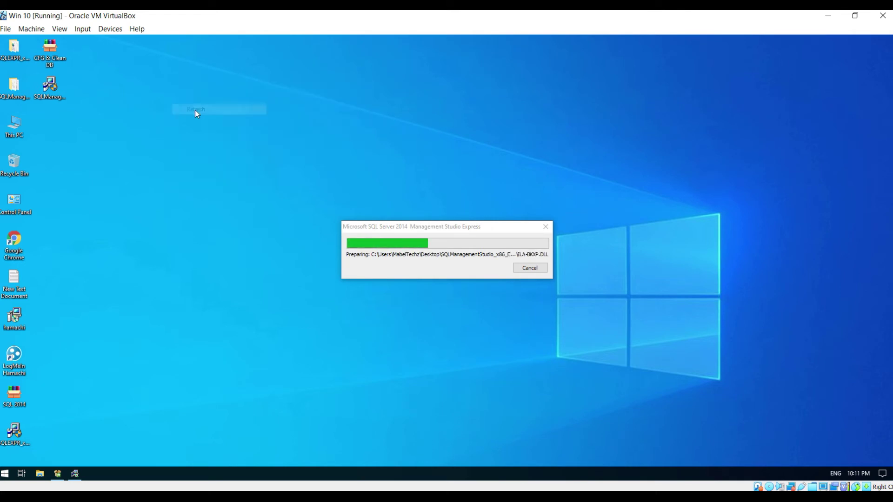
{"action": "right_click", "coordinate": [168, 82]}
{"action": "left_click", "coordinate": [194, 114]}
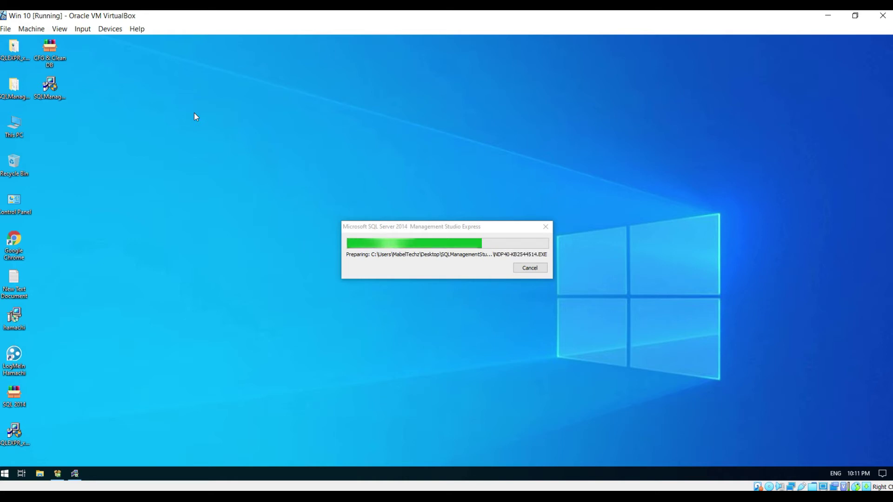
{"action": "right_click", "coordinate": [185, 84]}
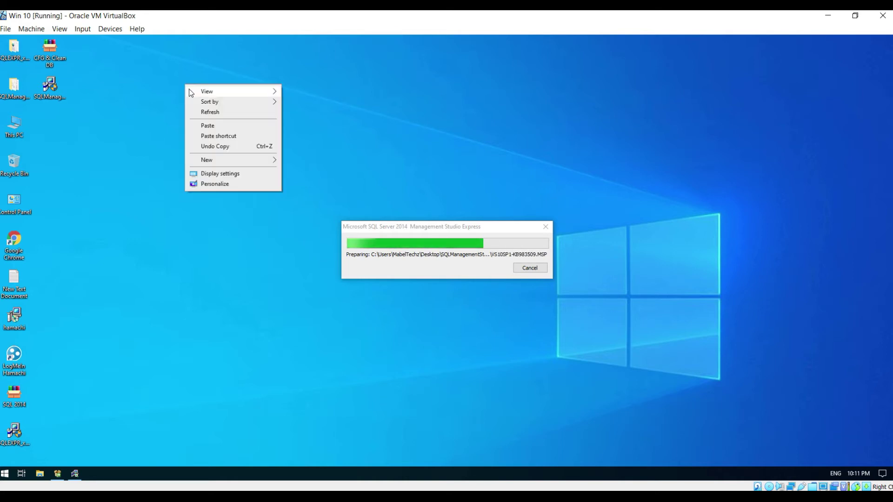
{"action": "left_click", "coordinate": [194, 113]}
{"action": "right_click", "coordinate": [158, 71]}
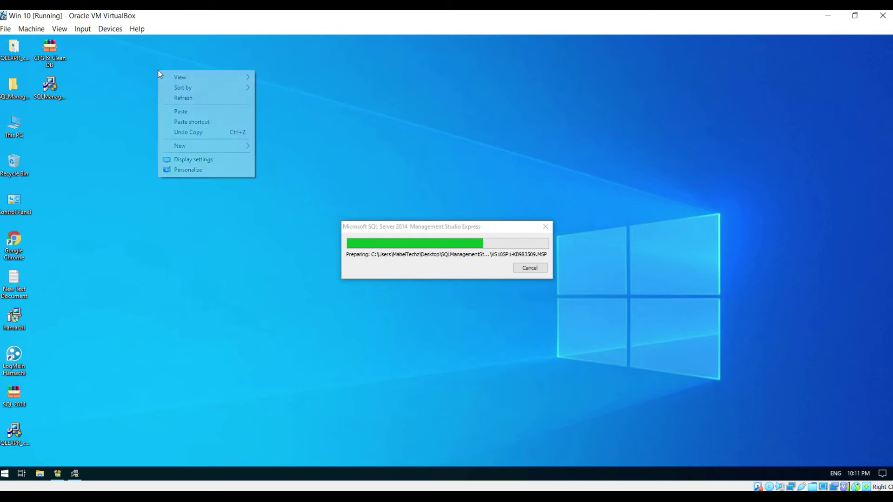
{"action": "left_click", "coordinate": [184, 99]}
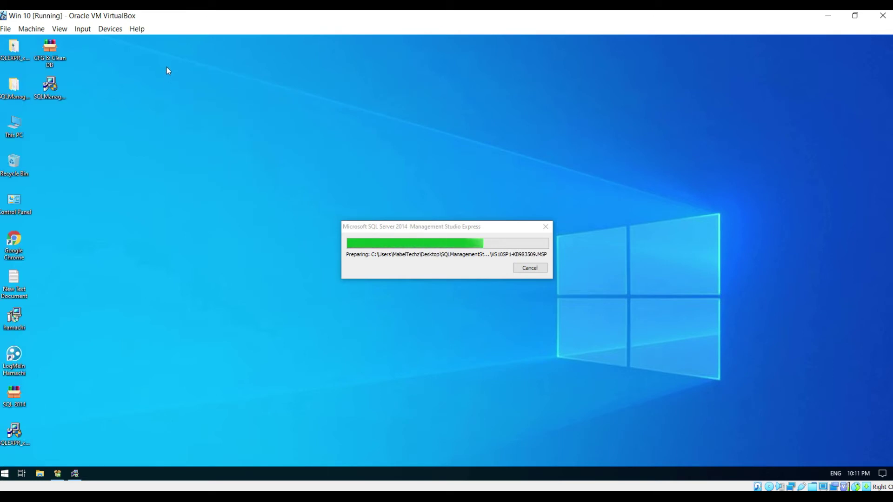
{"action": "right_click", "coordinate": [167, 67]}
{"action": "left_click", "coordinate": [191, 96]}
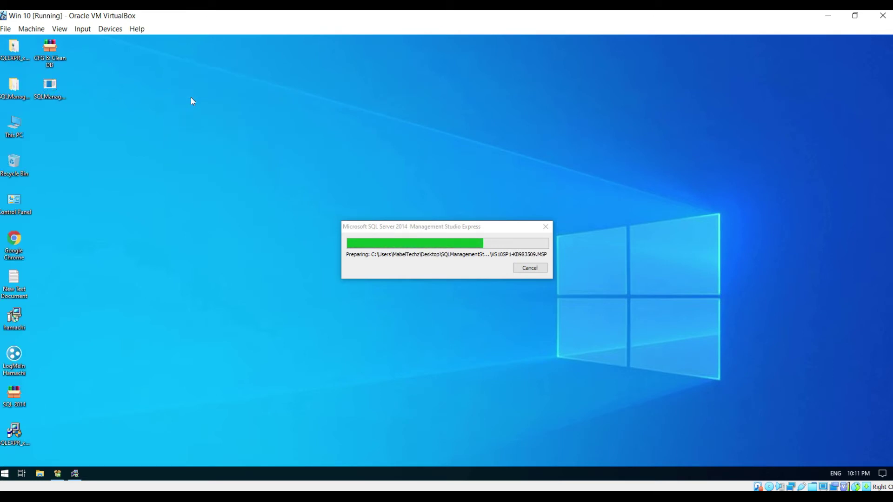
{"action": "right_click", "coordinate": [175, 47]}
{"action": "left_click", "coordinate": [198, 75]}
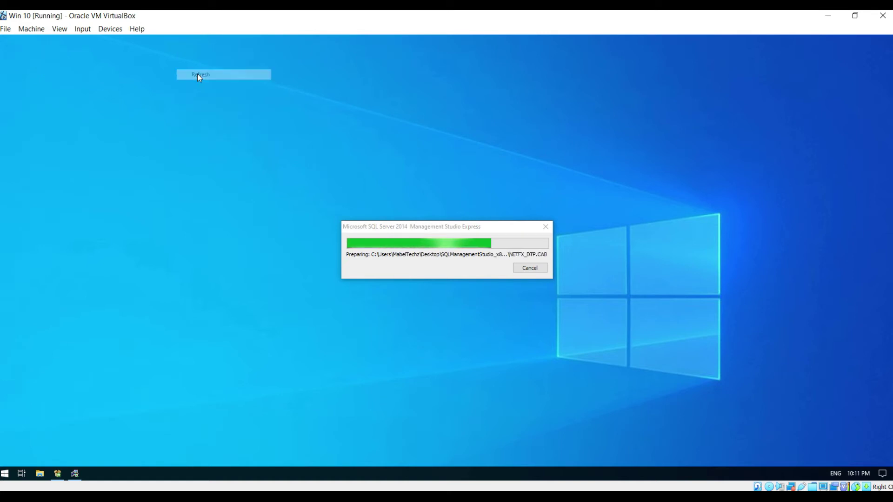
{"action": "right_click", "coordinate": [183, 56]}
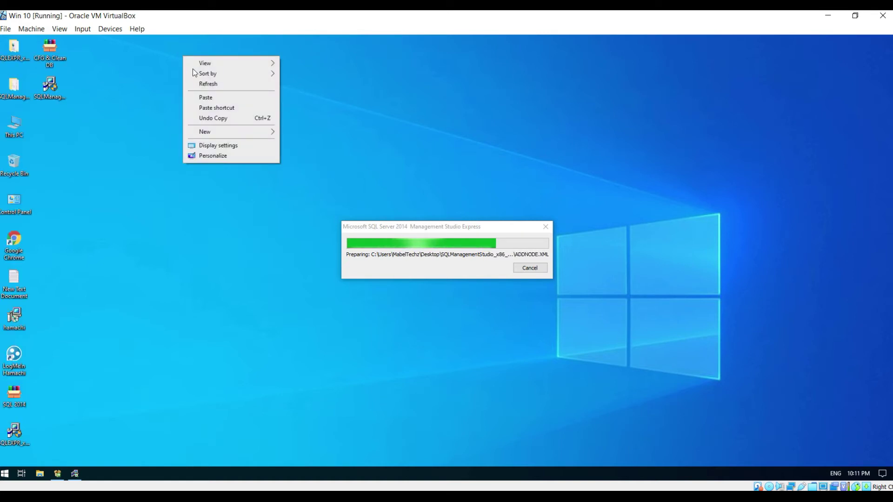
{"action": "left_click", "coordinate": [209, 84]}
{"action": "right_click", "coordinate": [181, 56]}
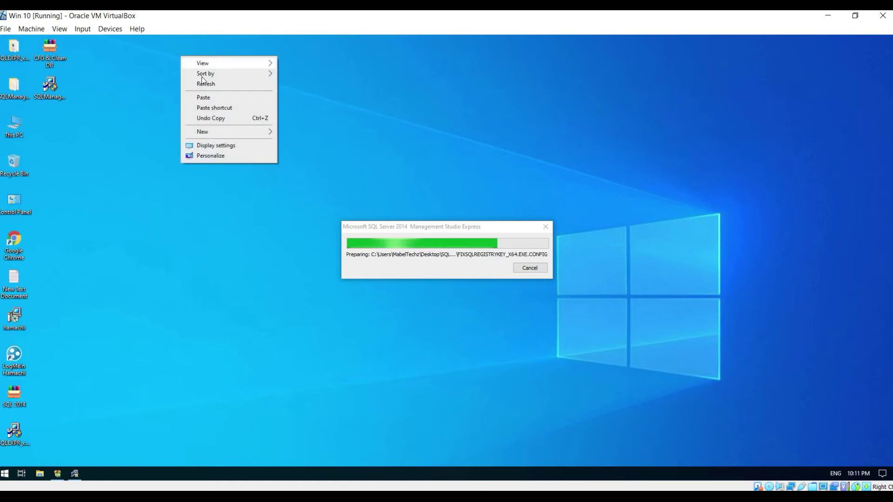
{"action": "left_click", "coordinate": [208, 82]}
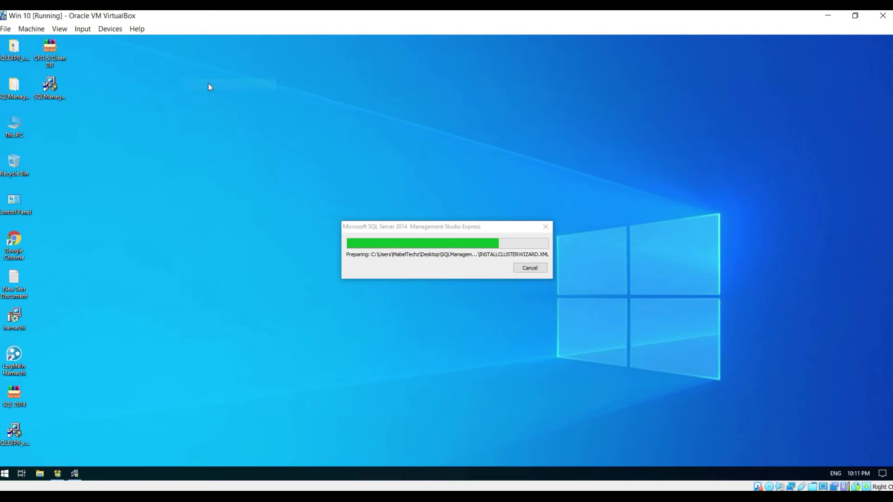
{"action": "right_click", "coordinate": [183, 73]}
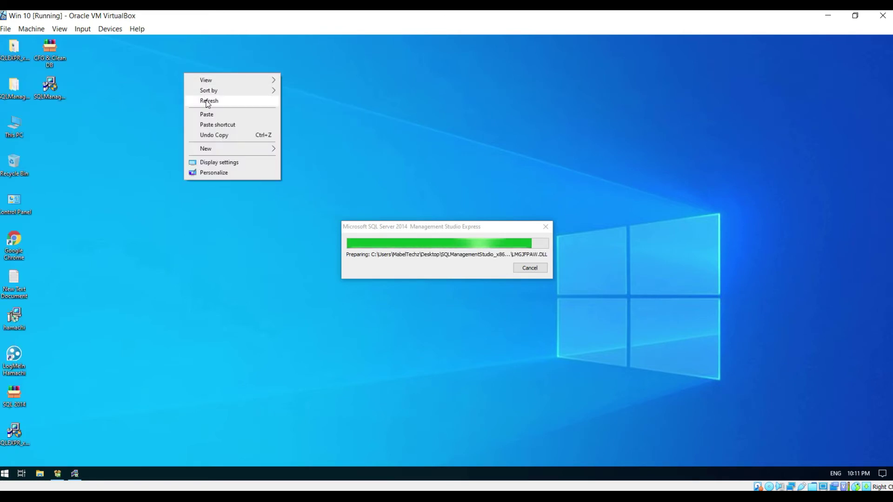
{"action": "left_click", "coordinate": [206, 101]}
{"action": "right_click", "coordinate": [182, 66]}
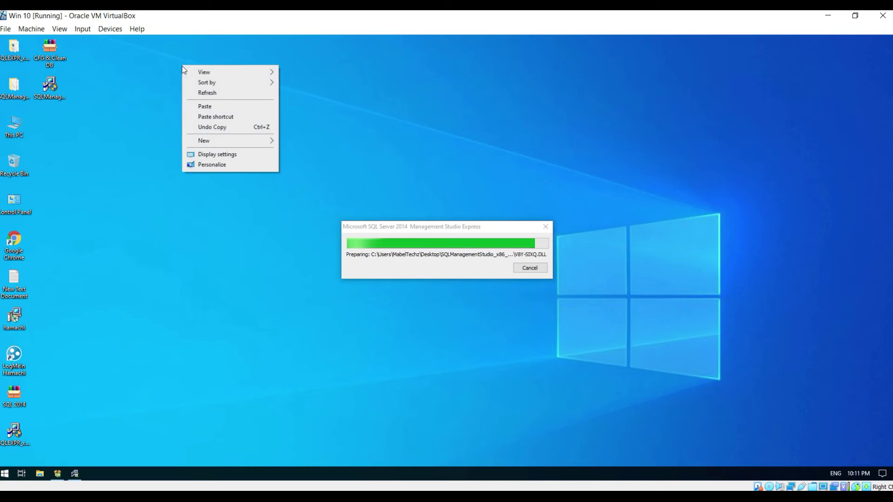
{"action": "left_click", "coordinate": [202, 93]}
{"action": "right_click", "coordinate": [180, 84]}
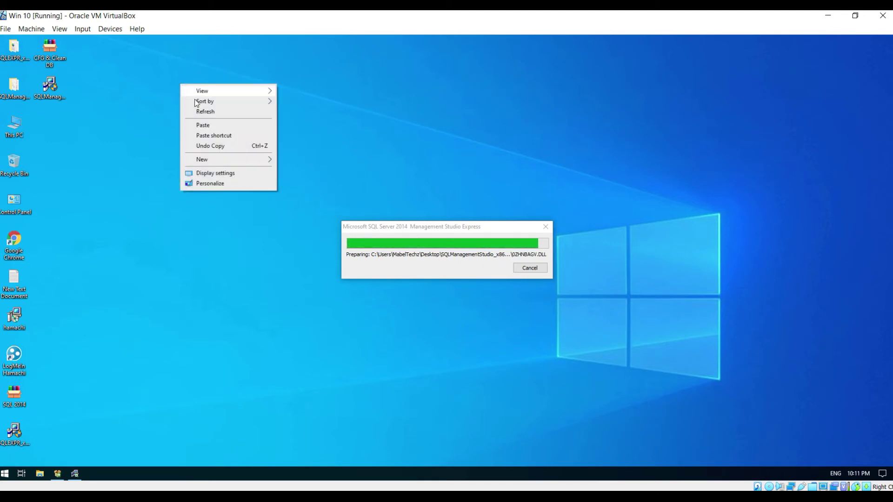
{"action": "left_click", "coordinate": [209, 114]}
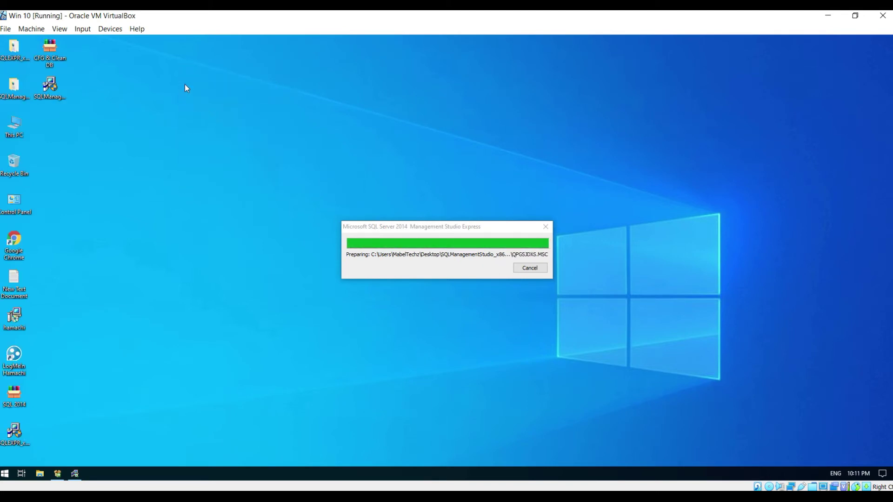
{"action": "right_click", "coordinate": [185, 86]}
{"action": "left_click", "coordinate": [206, 113]}
{"action": "right_click", "coordinate": [174, 89]}
{"action": "left_click", "coordinate": [194, 120]}
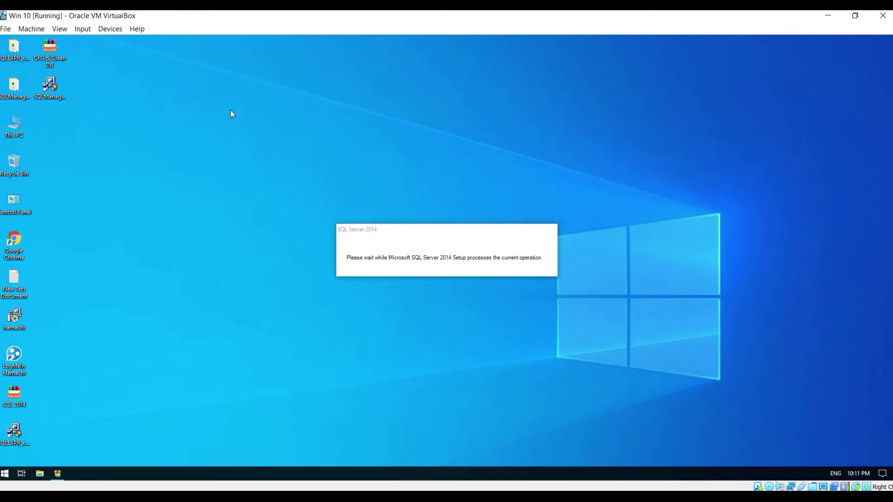
Begin a new stand-alone installation for Management Studio and accept its license terms.
{"action": "right_click", "coordinate": [250, 74]}
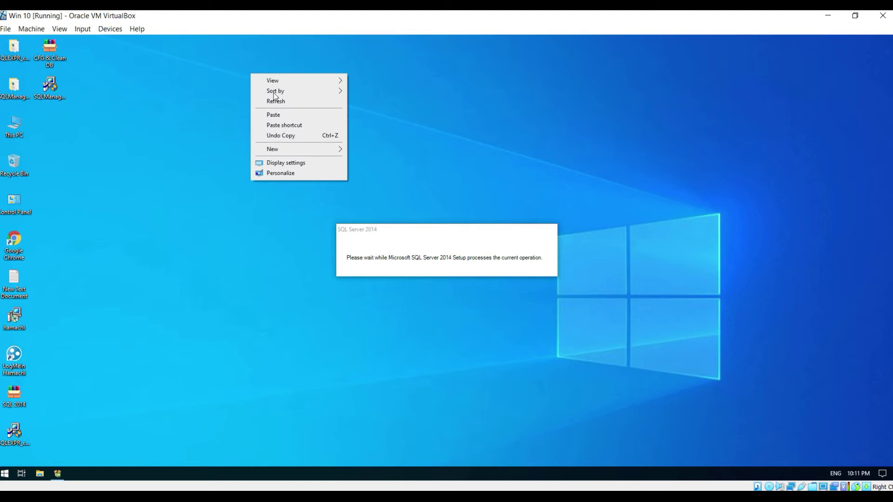
{"action": "left_click", "coordinate": [283, 103]}
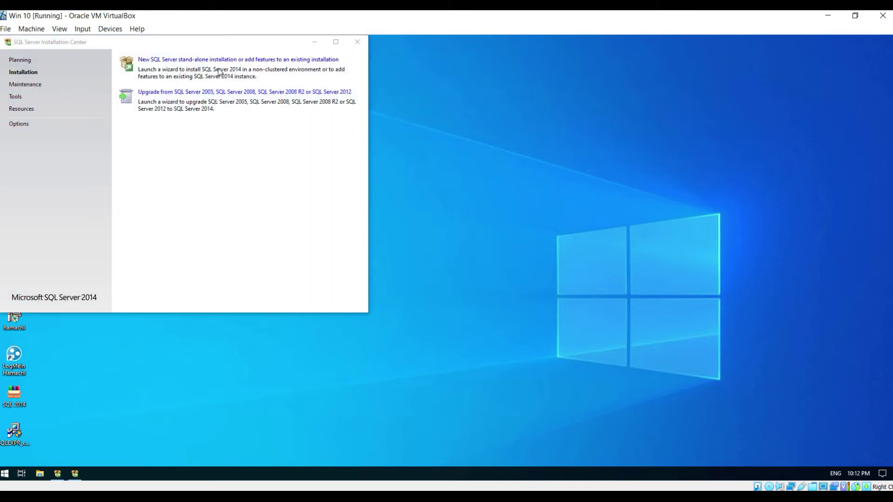
{"action": "left_click", "coordinate": [215, 62]}
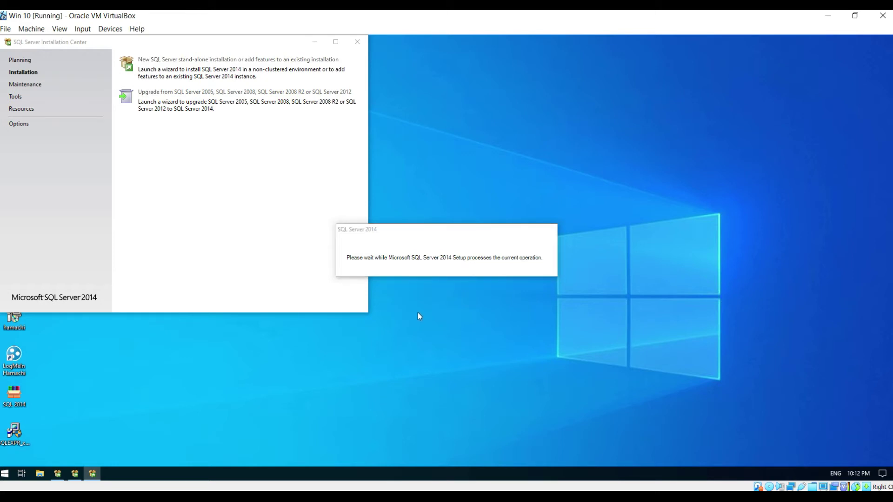
{"action": "left_click", "coordinate": [366, 297]}
{"action": "left_click", "coordinate": [565, 388]}
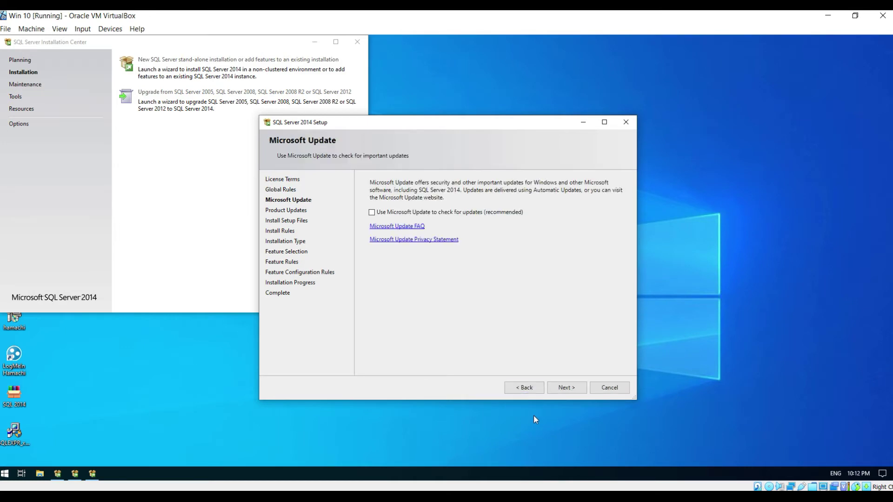
Skip Microsoft Update, pass the install rules, and install the checked Management Tools features.
{"action": "left_click", "coordinate": [567, 387]}
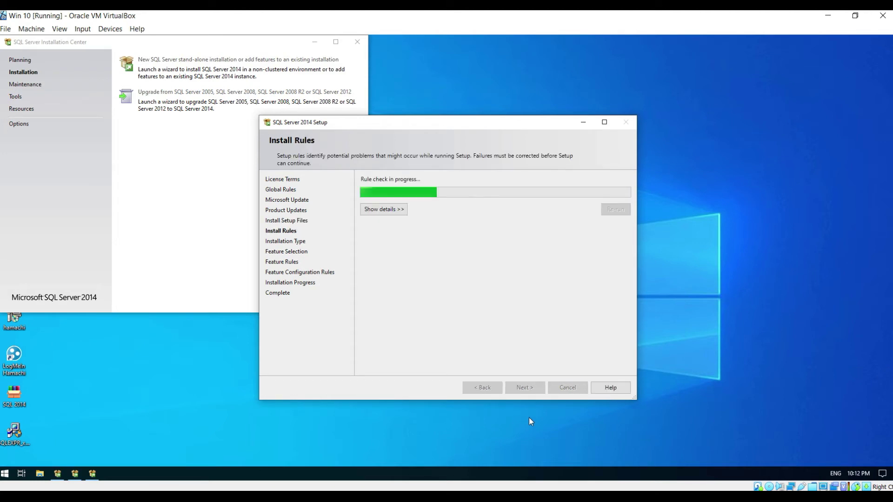
{"action": "left_click", "coordinate": [525, 389]}
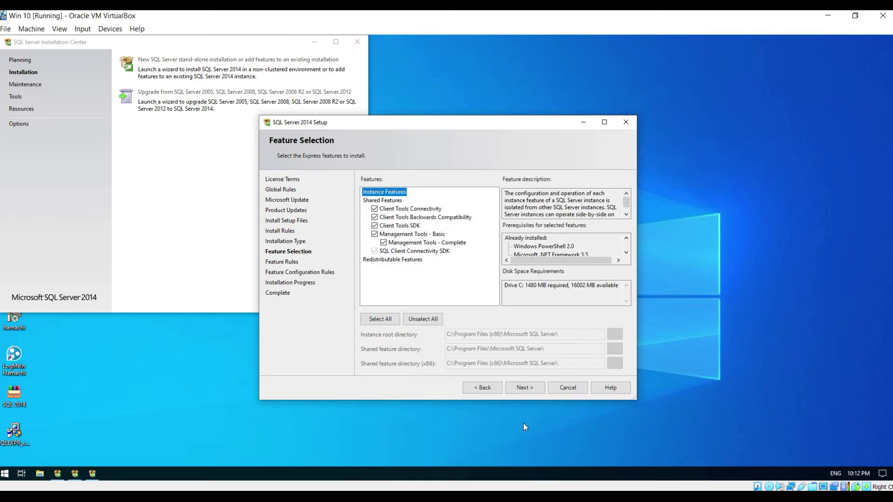
{"action": "left_click", "coordinate": [523, 389]}
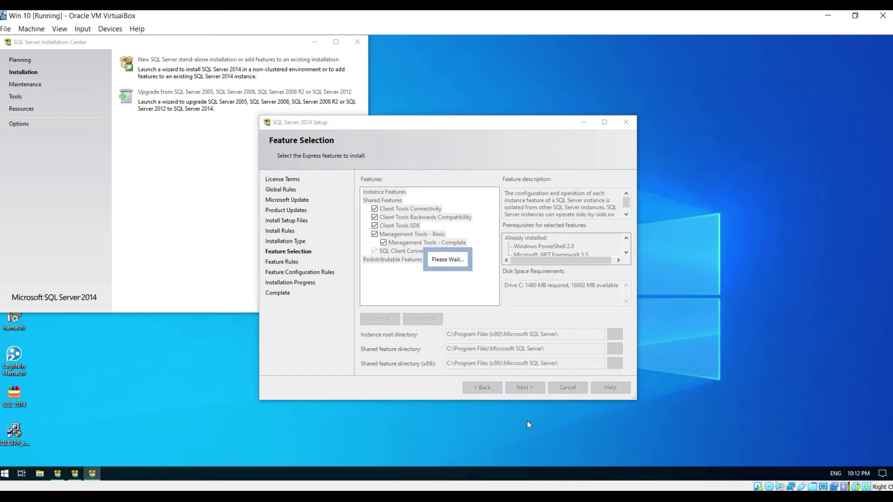
{"action": "right_click", "coordinate": [780, 70]}
{"action": "left_click", "coordinate": [799, 98]}
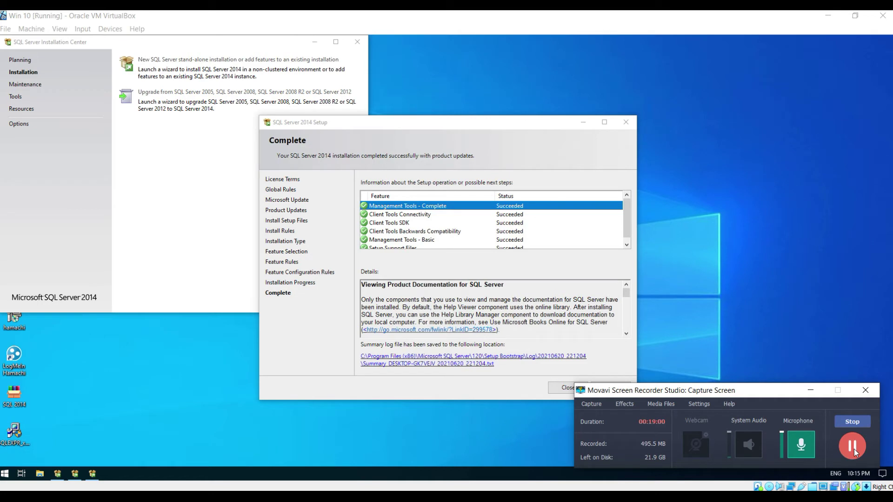
Close the completed Management Studio setup and the SQL Server Installation Center window.
{"action": "left_click", "coordinate": [810, 393]}
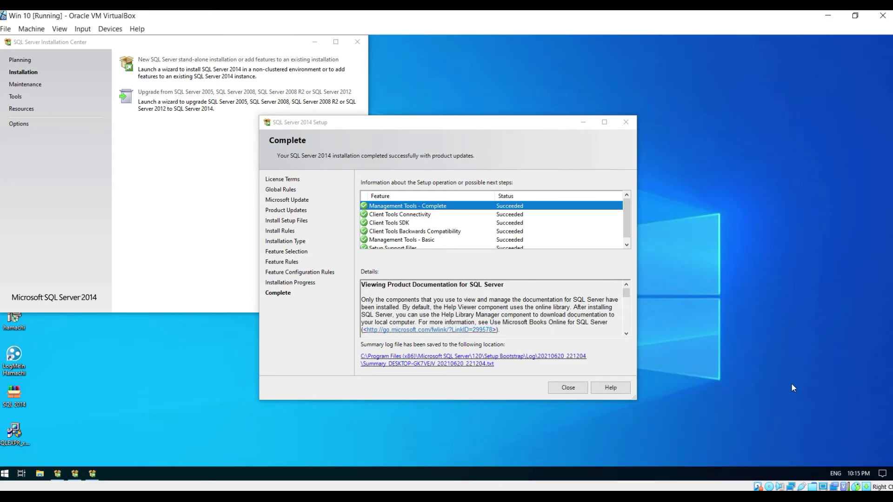
{"action": "left_click", "coordinate": [567, 388]}
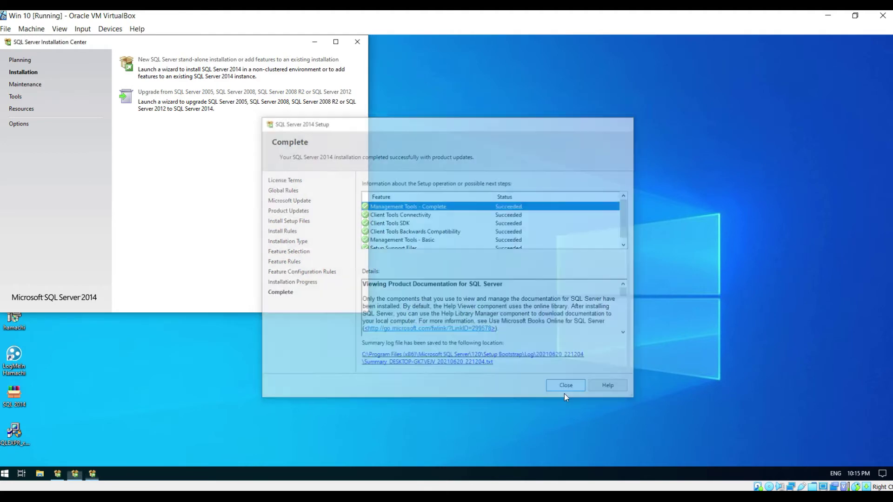
{"action": "left_click", "coordinate": [358, 45]}
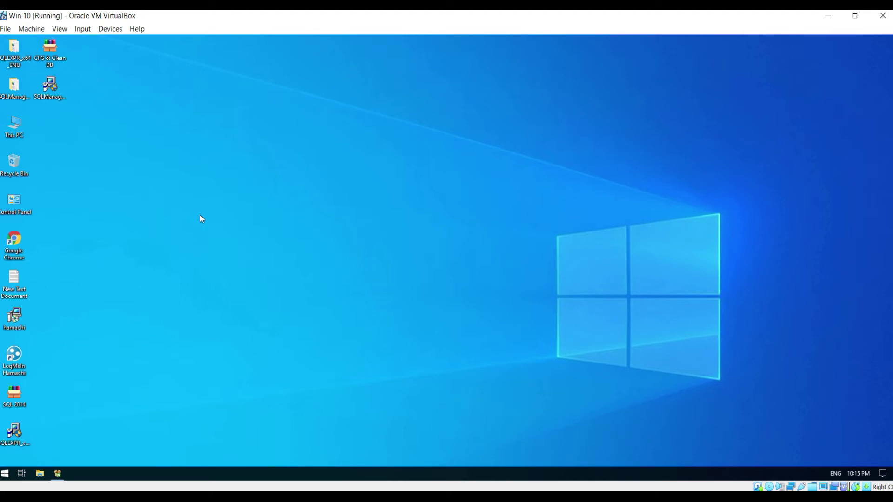
Extract the CFG & Clean DB self-extracting archive onto the desktop.
{"action": "left_click", "coordinate": [51, 57]}
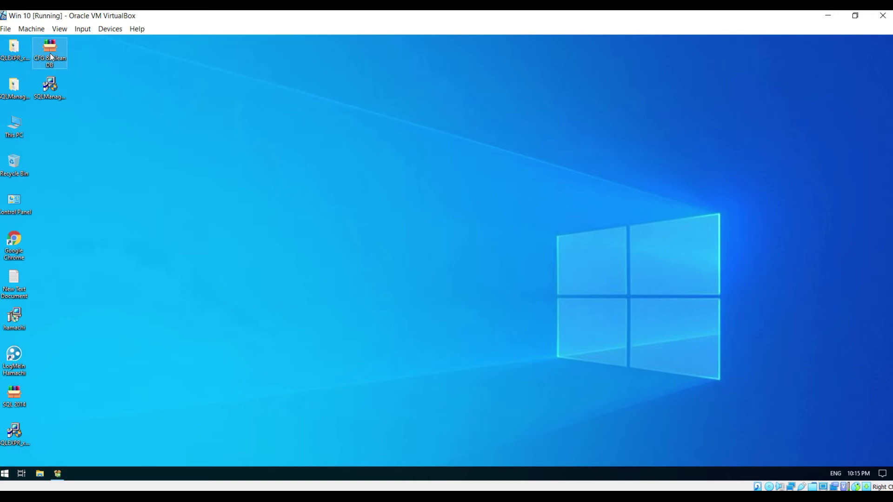
{"action": "double_click", "coordinate": [51, 58]}
{"action": "left_click", "coordinate": [480, 336]}
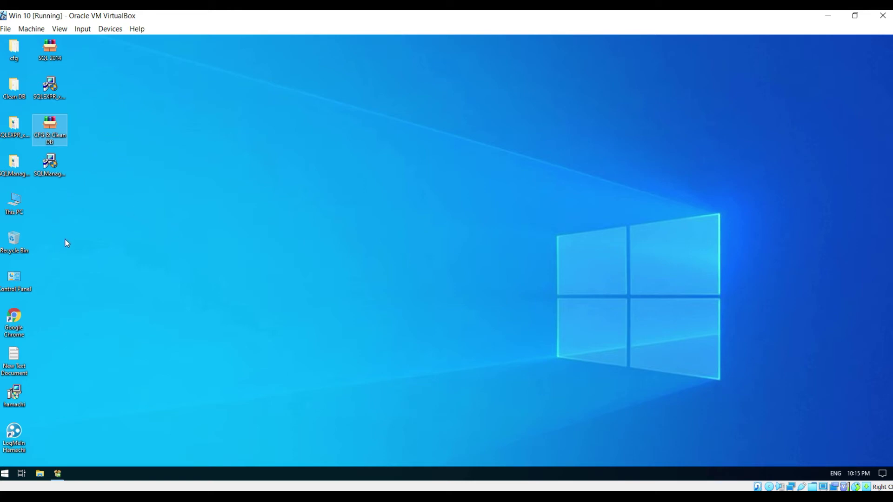
Open the Clean DB folder and move its window higher on screen.
{"action": "double_click", "coordinate": [20, 92]}
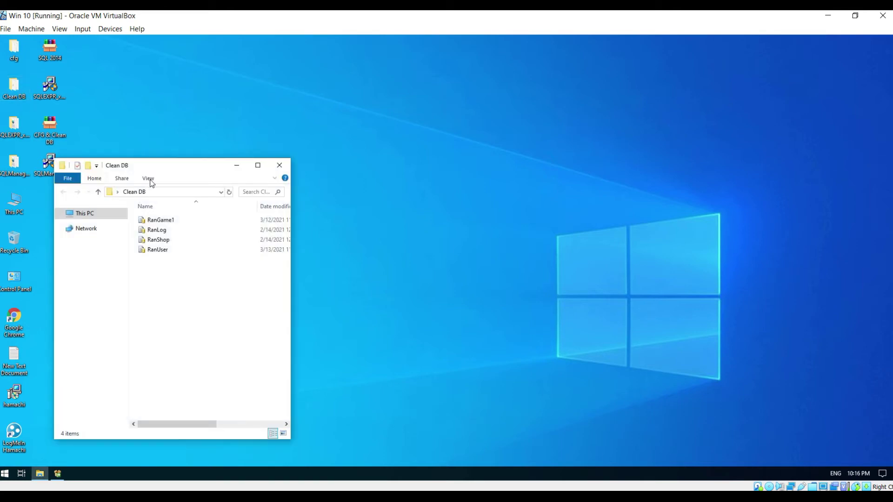
{"action": "left_click_drag", "start_coordinate": [171, 171], "coordinate": [271, 62]}
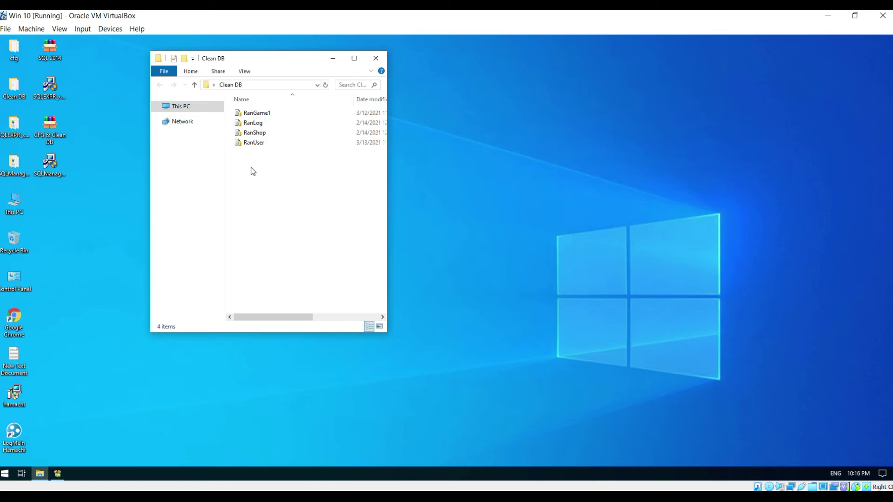
{"action": "key", "text": "super"}
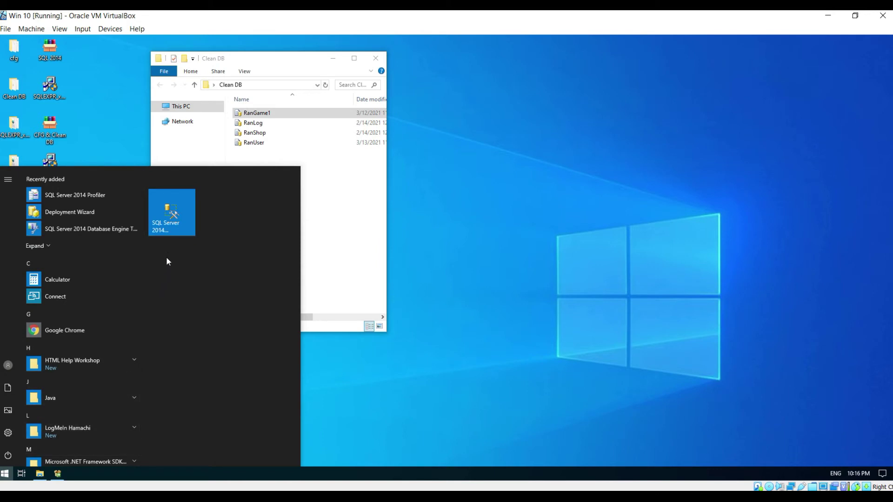
Launch SQL Server 2014 Management Studio and enter the sa login password with Remember password ticked.
{"action": "left_click", "coordinate": [169, 222]}
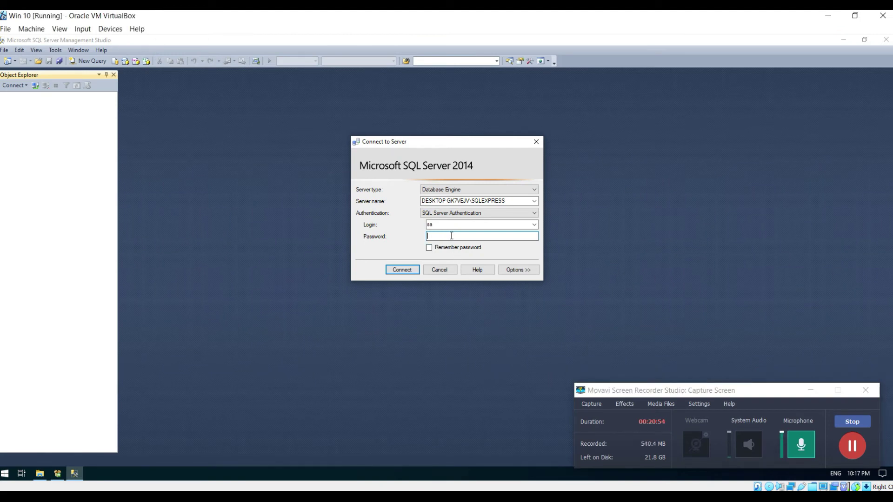
{"action": "left_click", "coordinate": [428, 247]}
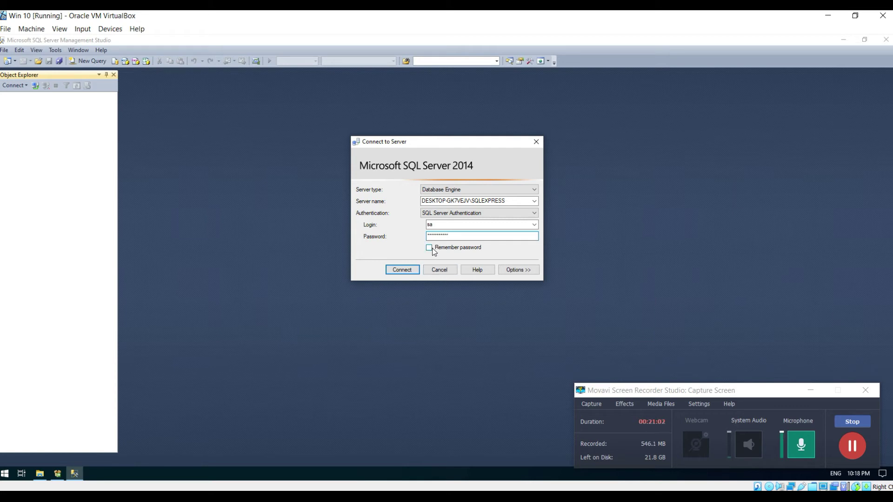
Connect to the SQLEXPRESS instance, then exit Management Studio.
{"action": "left_click", "coordinate": [403, 271]}
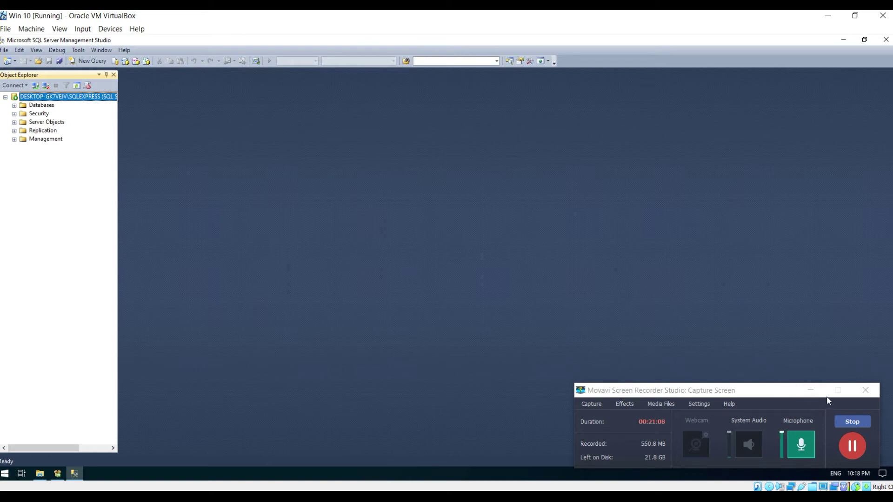
{"action": "left_click", "coordinate": [811, 392]}
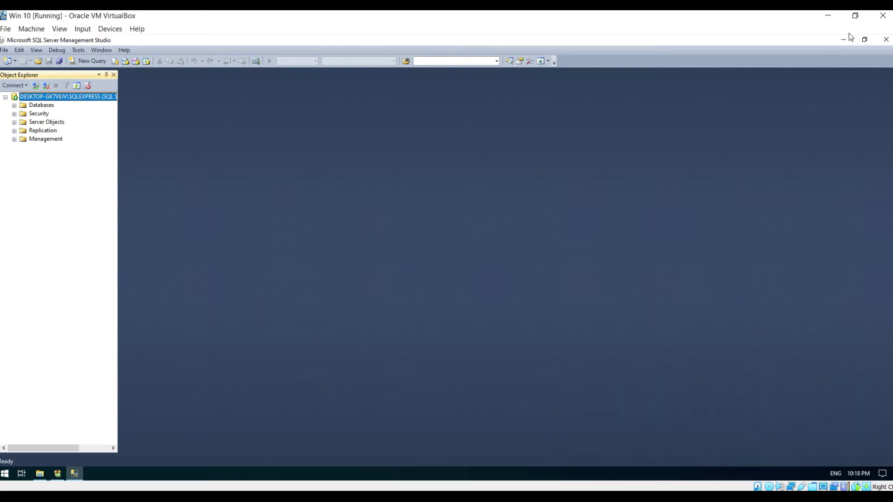
{"action": "left_click", "coordinate": [886, 40]}
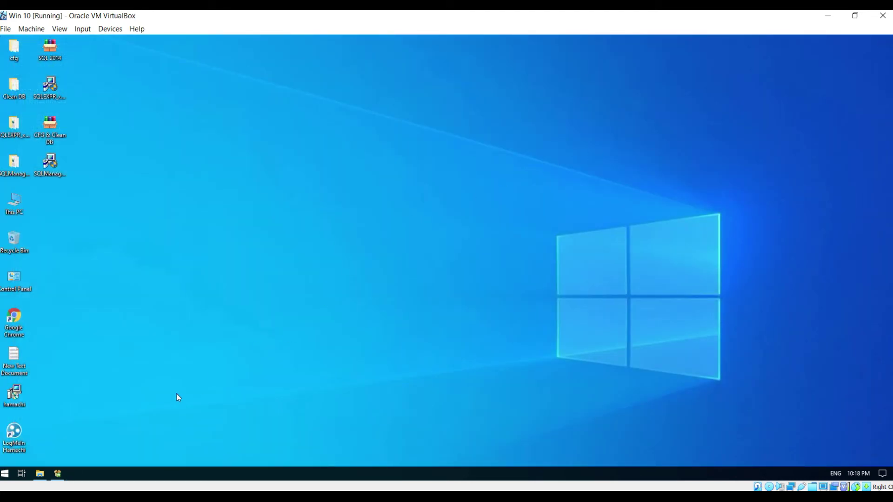
Close the leftover SQL Server Installation Center and open RanGame1 from the restored Clean DB folder.
{"action": "mouse_move", "coordinate": [60, 478]}
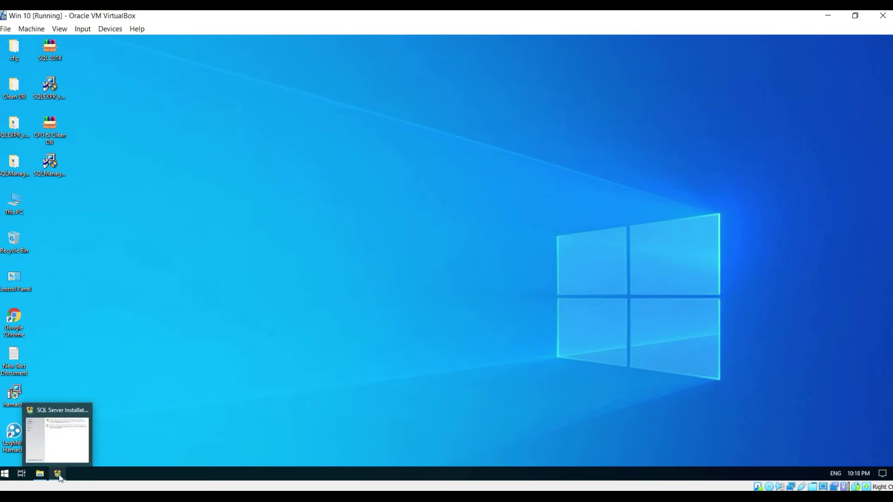
{"action": "left_click", "coordinate": [60, 478]}
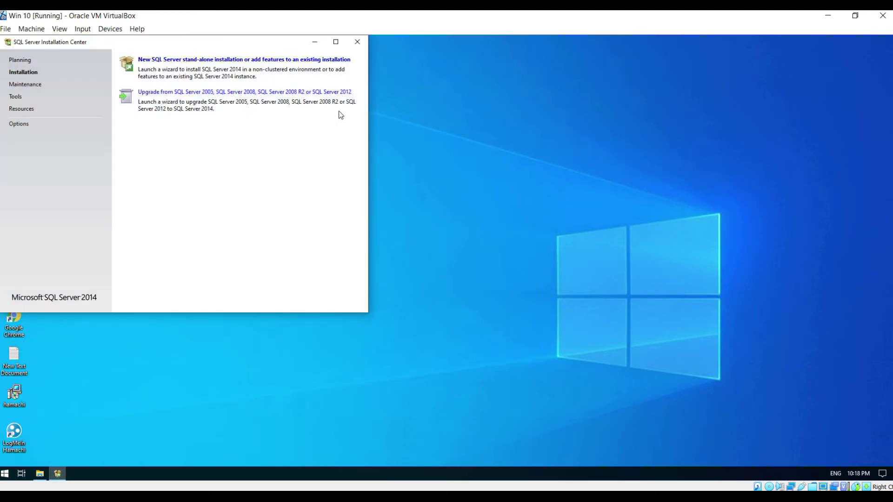
{"action": "left_click", "coordinate": [357, 41]}
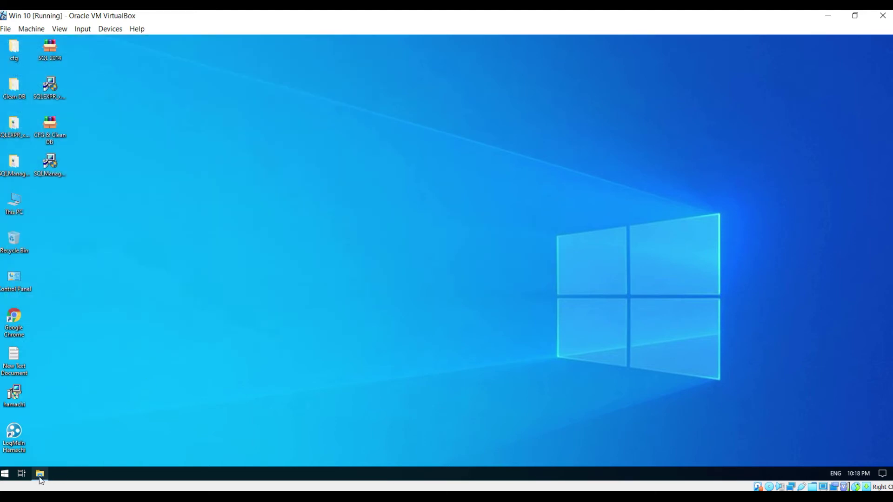
{"action": "left_click", "coordinate": [40, 474]}
{"action": "double_click", "coordinate": [254, 114]}
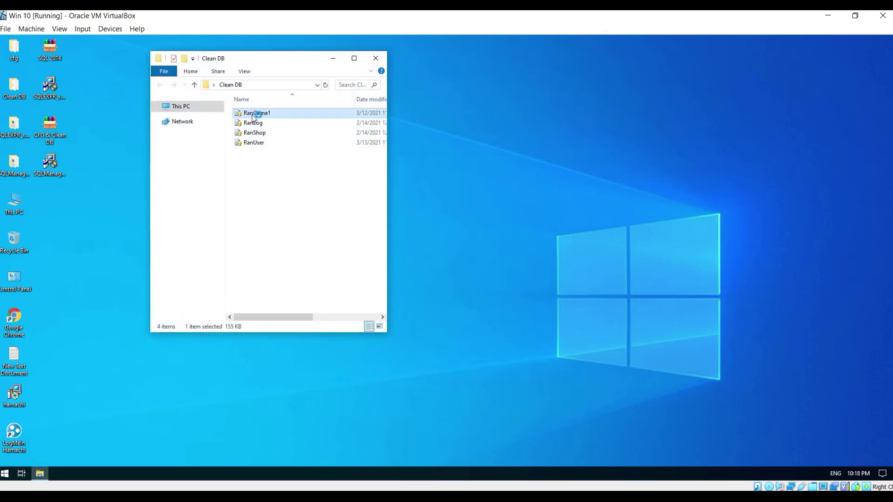
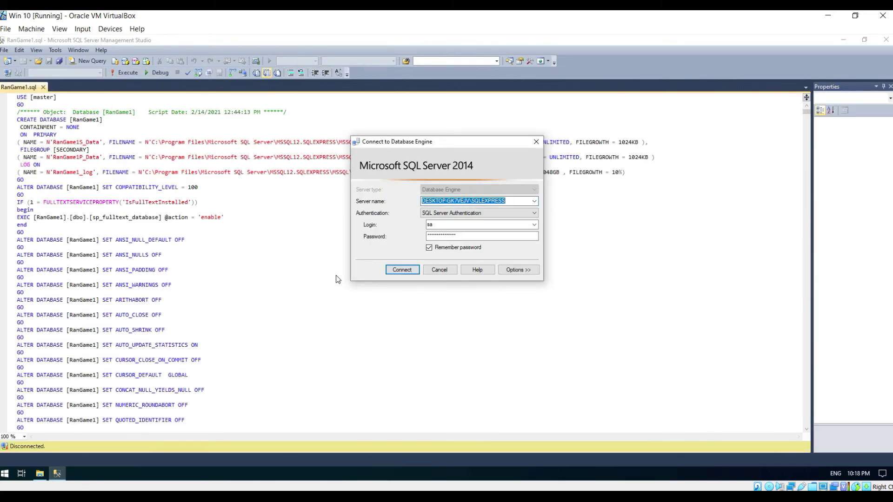
Connect to the local SQLEXPRESS server and execute the RanGame1.sql creation script.
{"action": "left_click", "coordinate": [402, 270]}
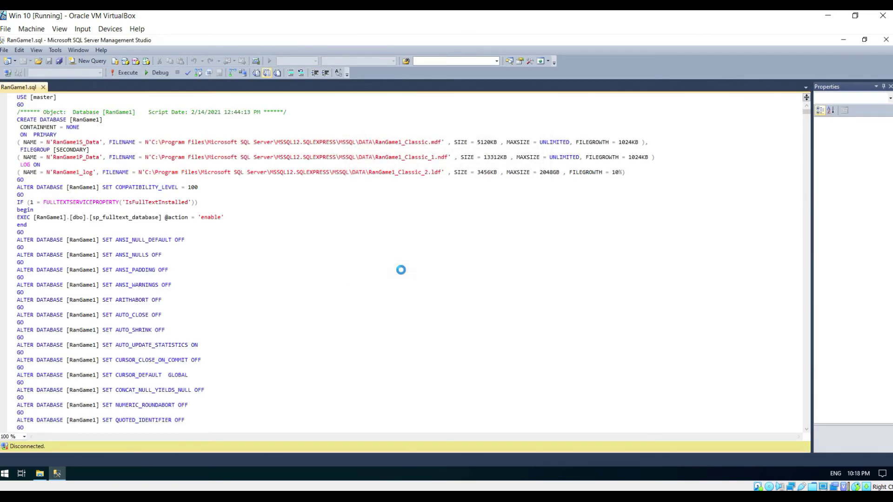
{"action": "left_click", "coordinate": [403, 269]}
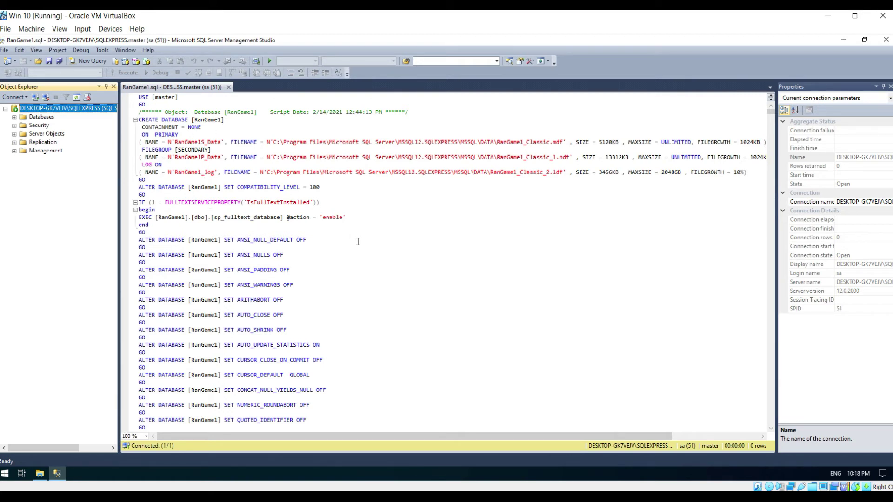
{"action": "left_click", "coordinate": [139, 86]}
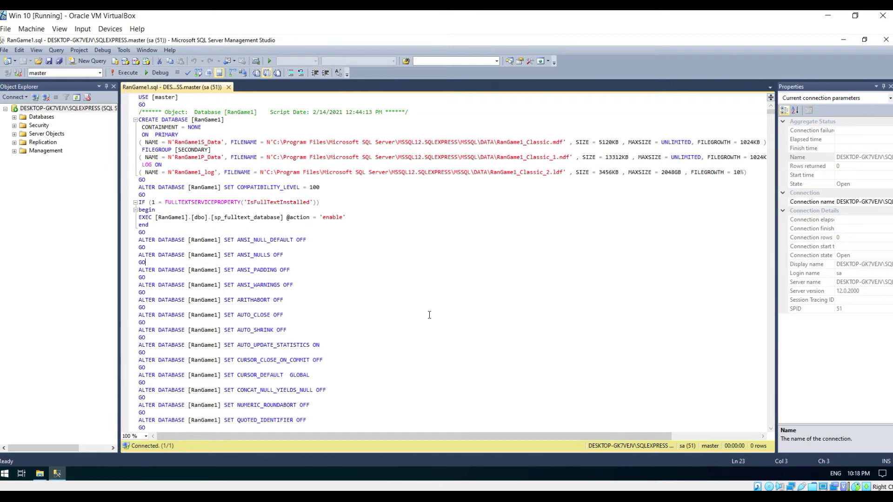
{"action": "left_click", "coordinate": [125, 71]}
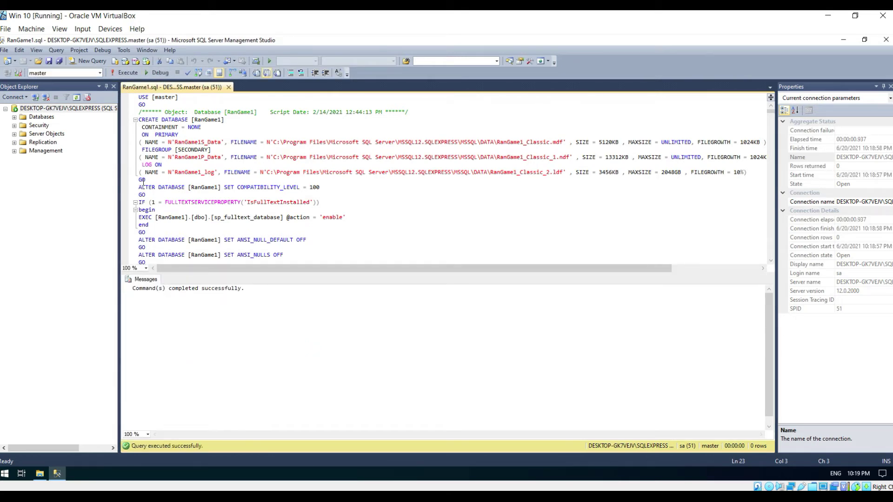
{"action": "left_click", "coordinate": [39, 473]}
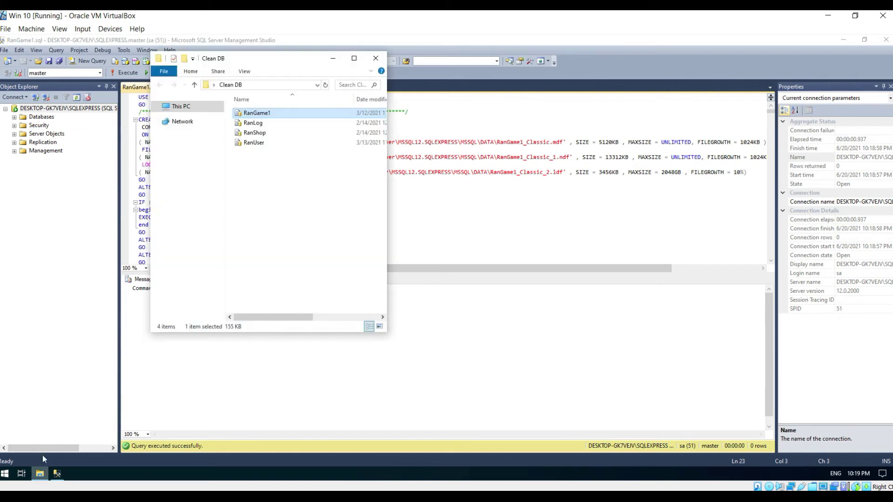
Open and execute the RanLog.sql creation script.
{"action": "double_click", "coordinate": [246, 124]}
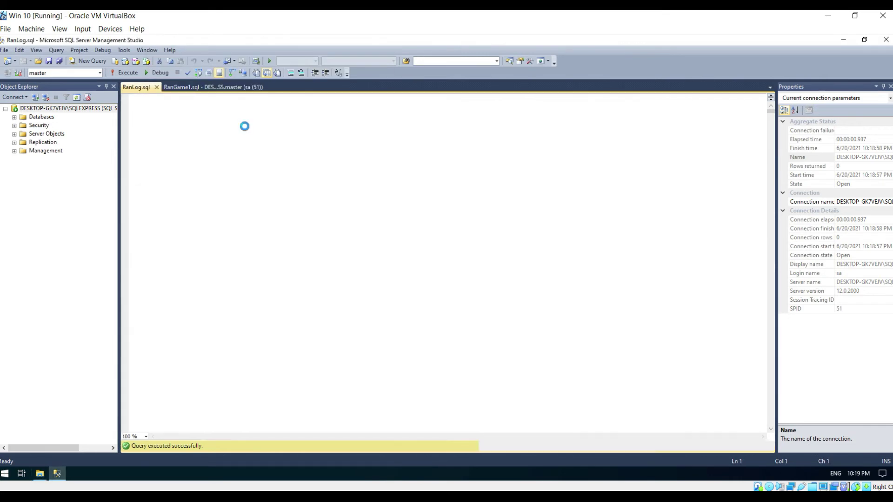
{"action": "left_click", "coordinate": [124, 73]}
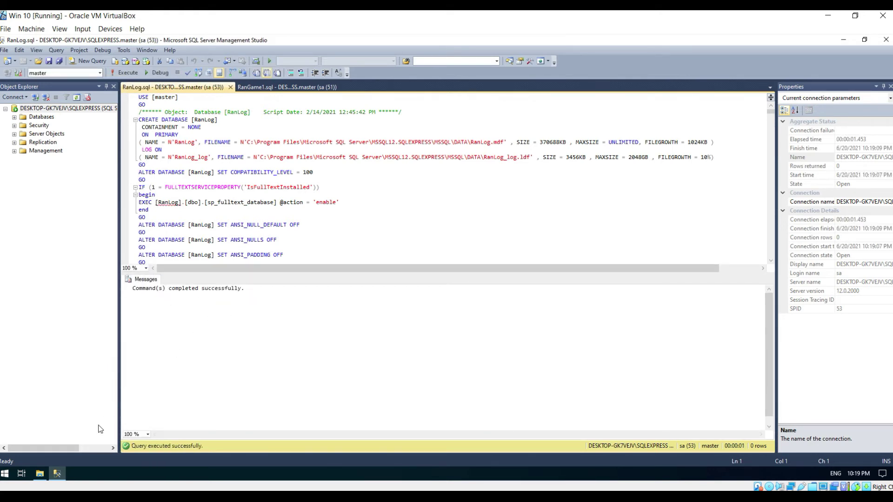
{"action": "left_click", "coordinate": [41, 475]}
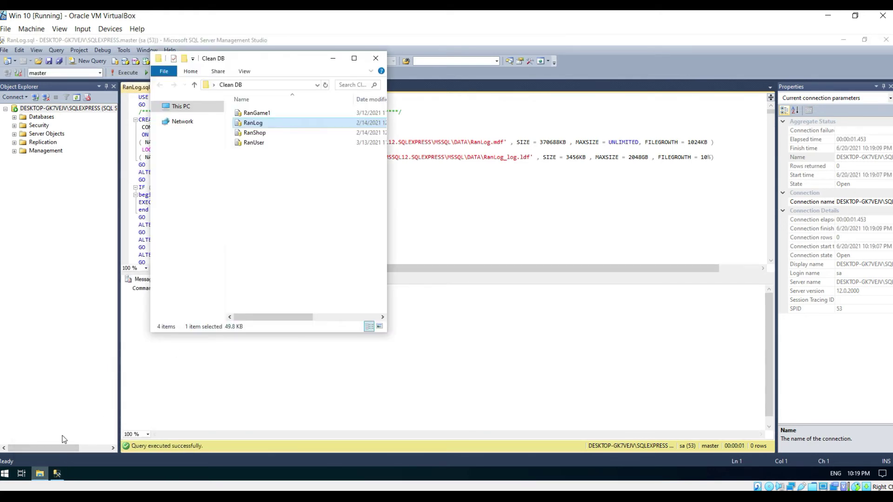
Open RanShop.sql, accept line-ending normalization, and execute the script.
{"action": "left_click", "coordinate": [253, 133]}
{"action": "double_click", "coordinate": [252, 133]}
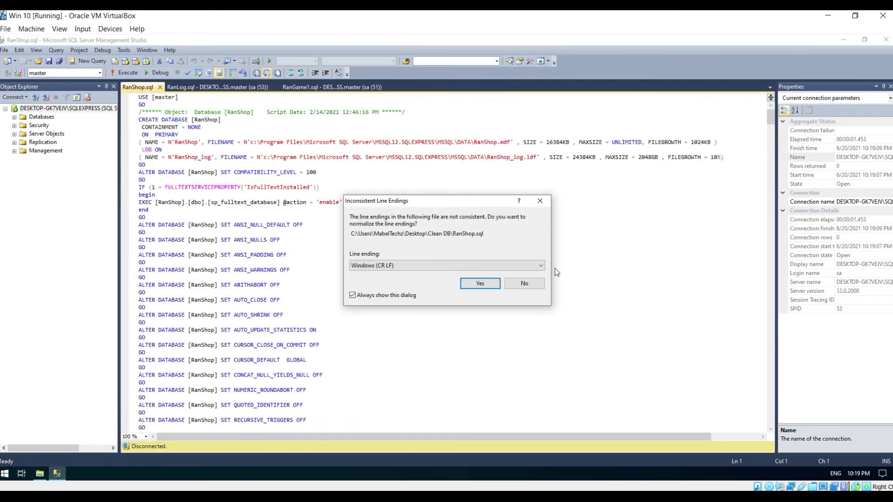
{"action": "left_click", "coordinate": [479, 284]}
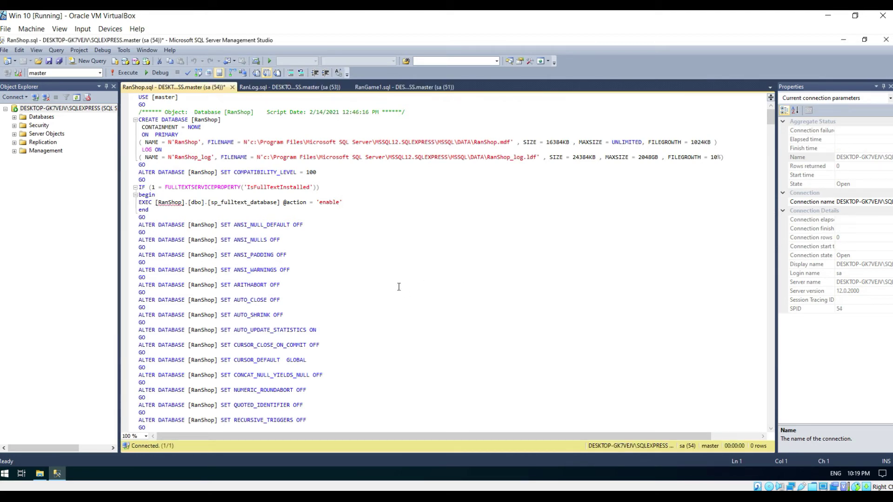
{"action": "left_click", "coordinate": [125, 75]}
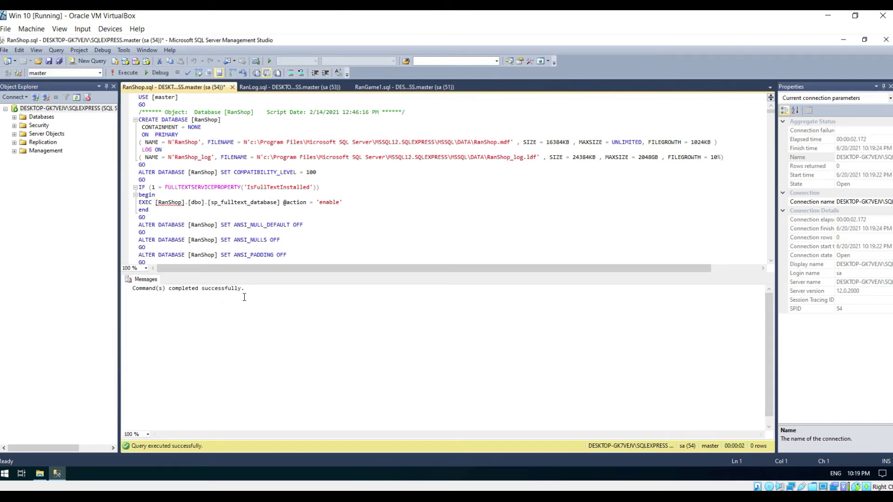
{"action": "left_click", "coordinate": [39, 478]}
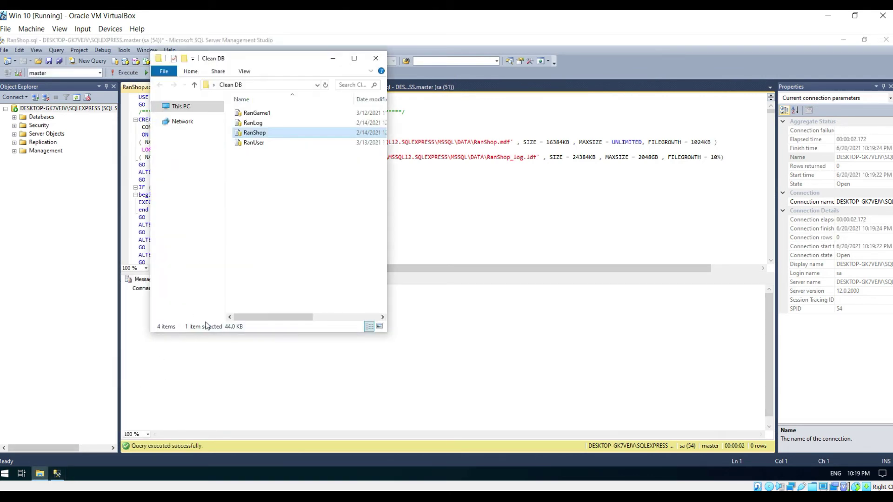
Execute the RanUser.sql script, then exit Management Studio without saving changes.
{"action": "key", "text": "alt+Tab"}
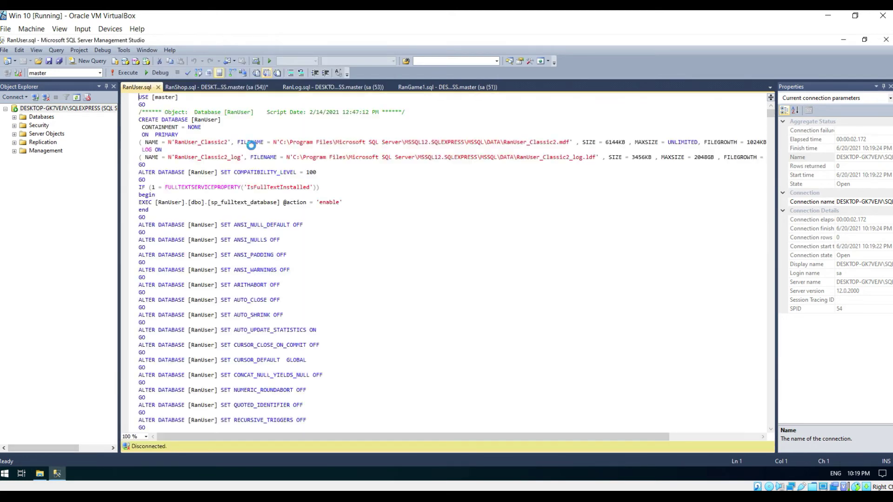
{"action": "left_click", "coordinate": [127, 72]}
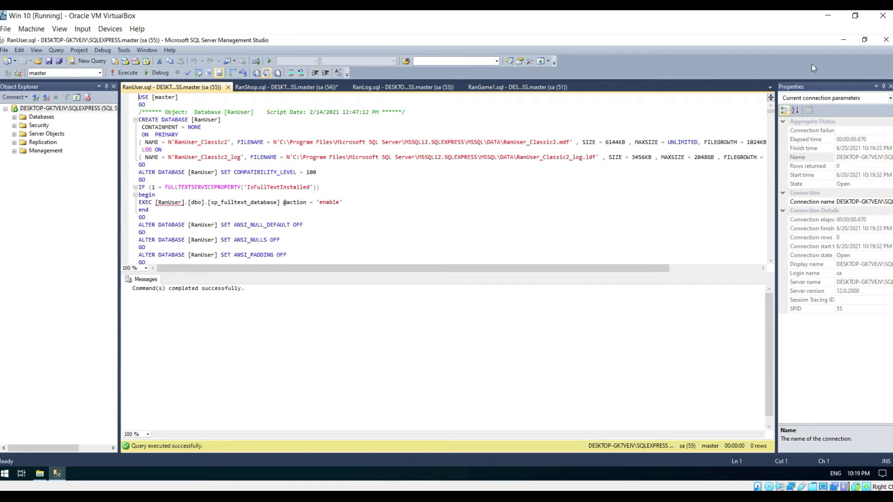
{"action": "left_click", "coordinate": [885, 40]}
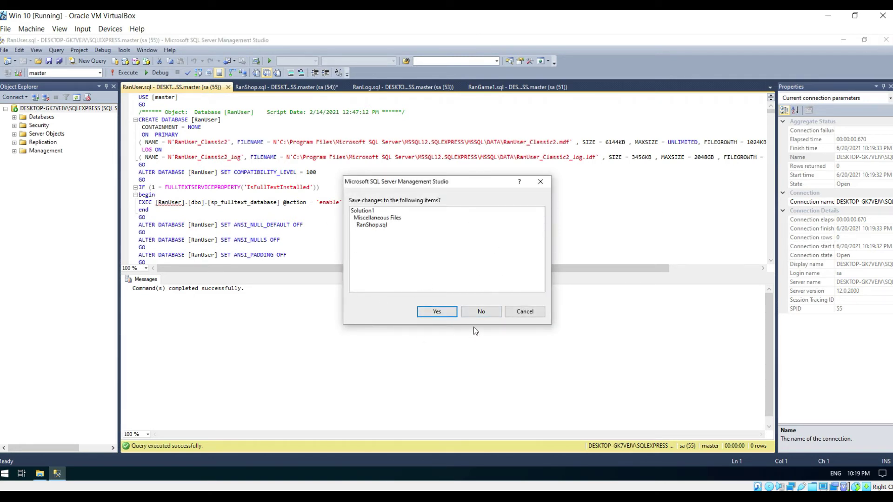
{"action": "left_click", "coordinate": [481, 312]}
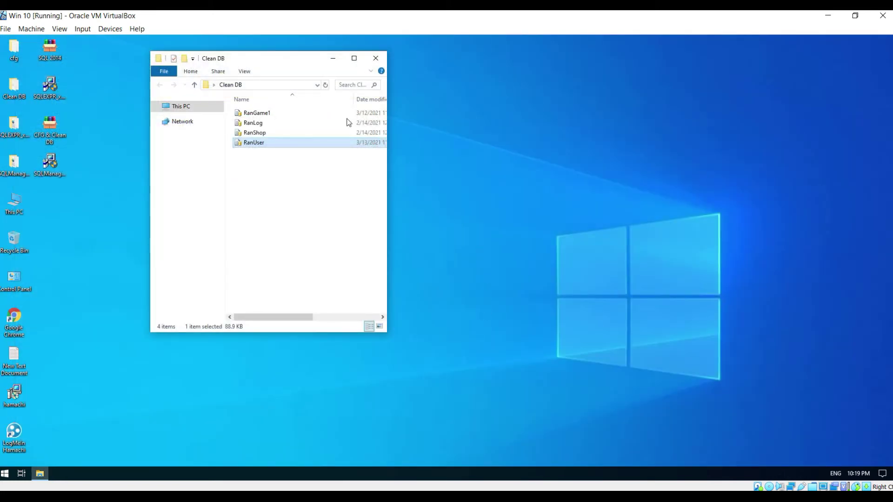
Close the Clean DB folder window and refresh the desktop twice.
{"action": "left_click", "coordinate": [376, 58]}
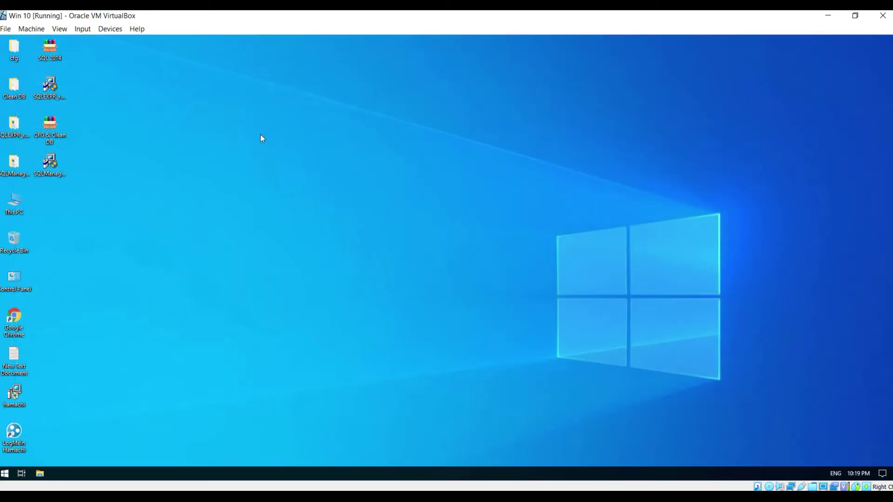
{"action": "right_click", "coordinate": [242, 101]}
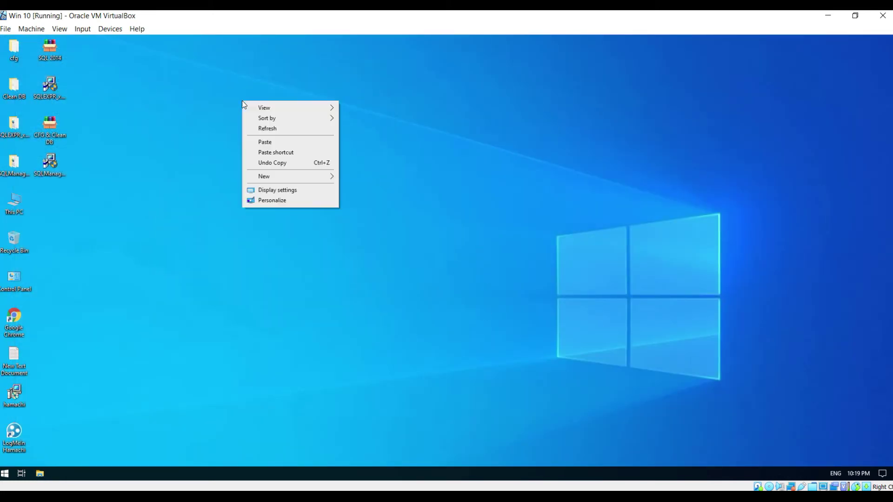
{"action": "left_click", "coordinate": [290, 131]}
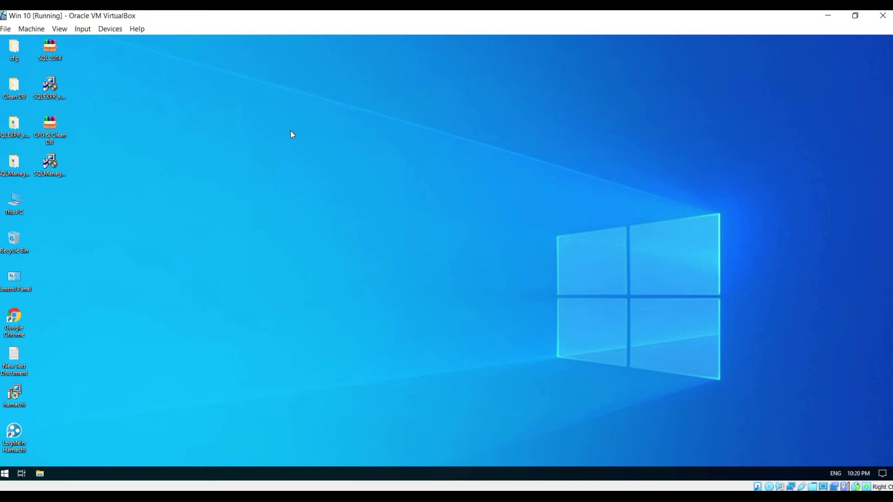
{"action": "right_click", "coordinate": [299, 94]}
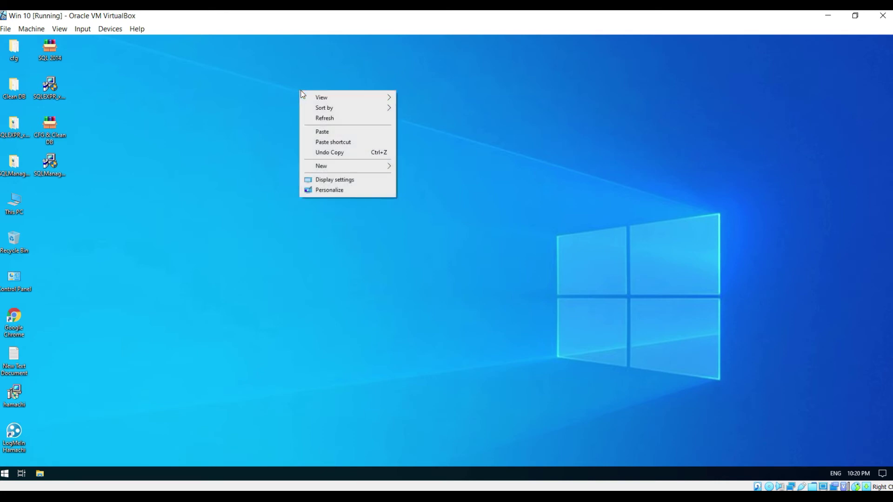
{"action": "left_click", "coordinate": [328, 119]}
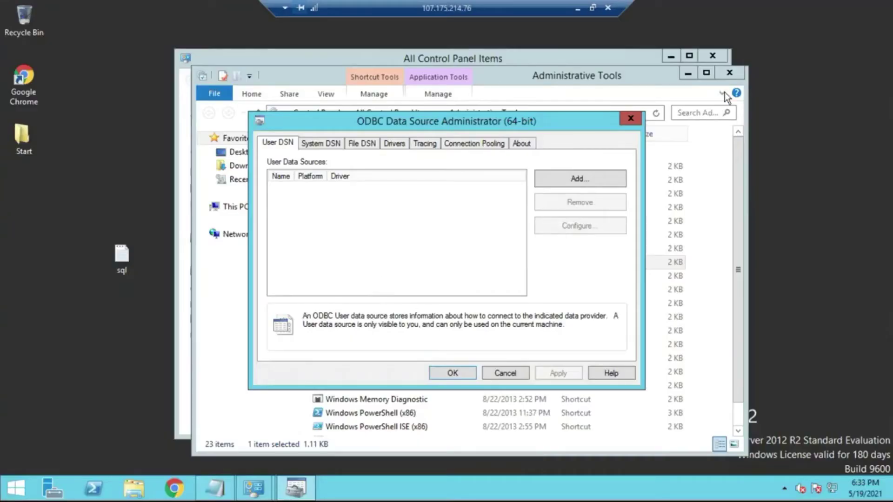
Start a RanGame1 user DSN using SQL Server Native Client 11.0 and the pasted server name.
{"action": "left_click", "coordinate": [729, 76]}
{"action": "left_click", "coordinate": [715, 56]}
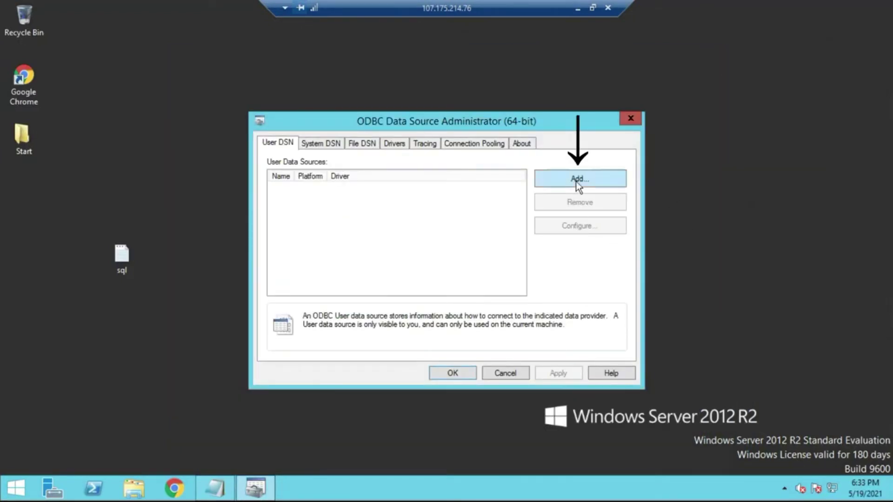
{"action": "left_click", "coordinate": [576, 182]}
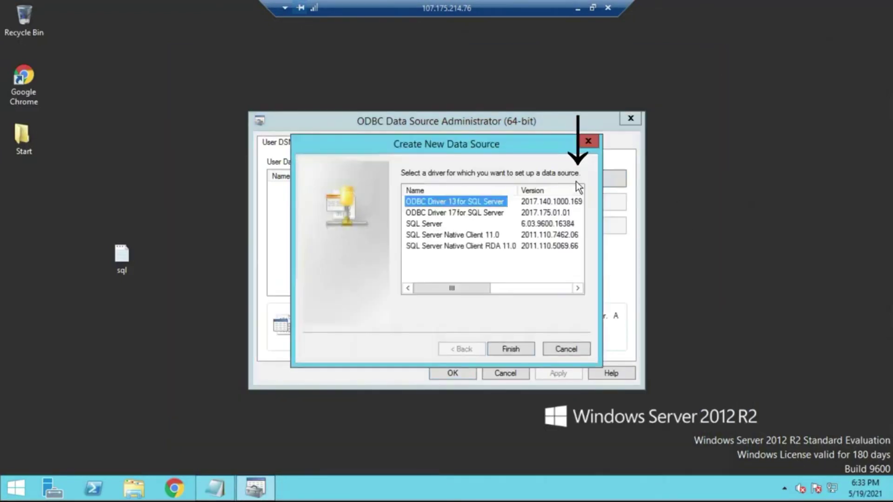
{"action": "double_click", "coordinate": [449, 235]}
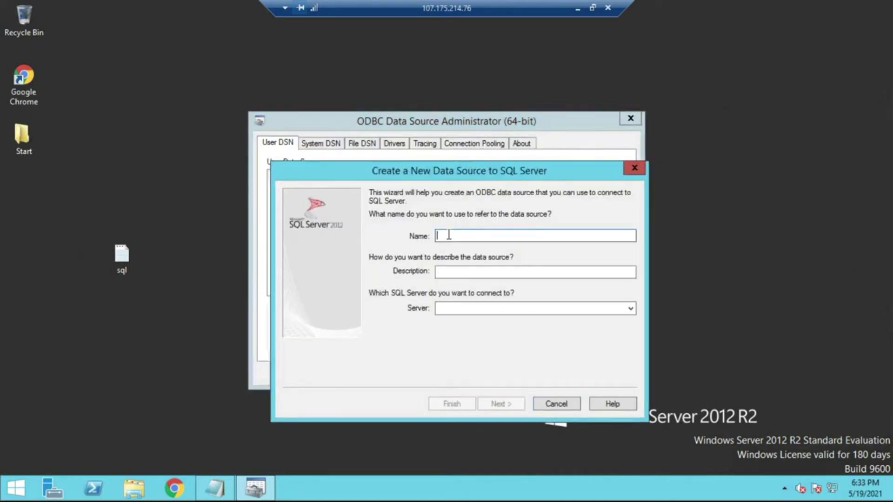
{"action": "type", "text": "Ran"}
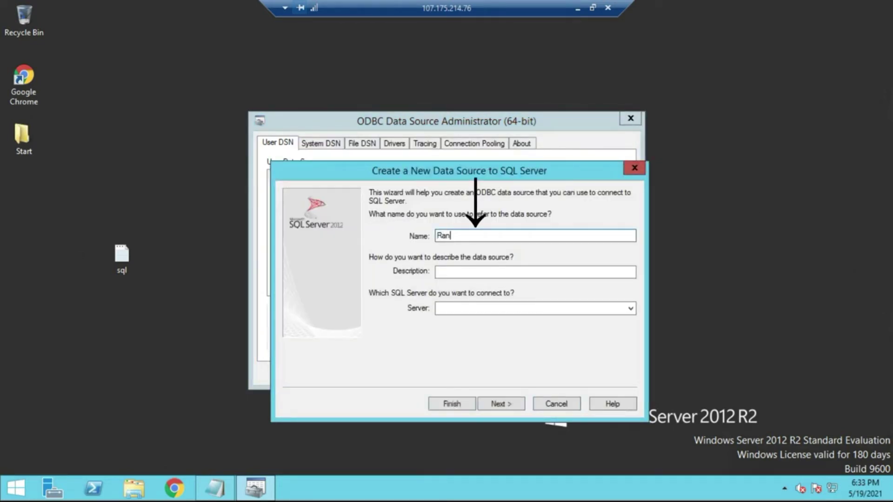
{"action": "type", "text": "Game1"}
{"action": "left_click", "coordinate": [473, 309]}
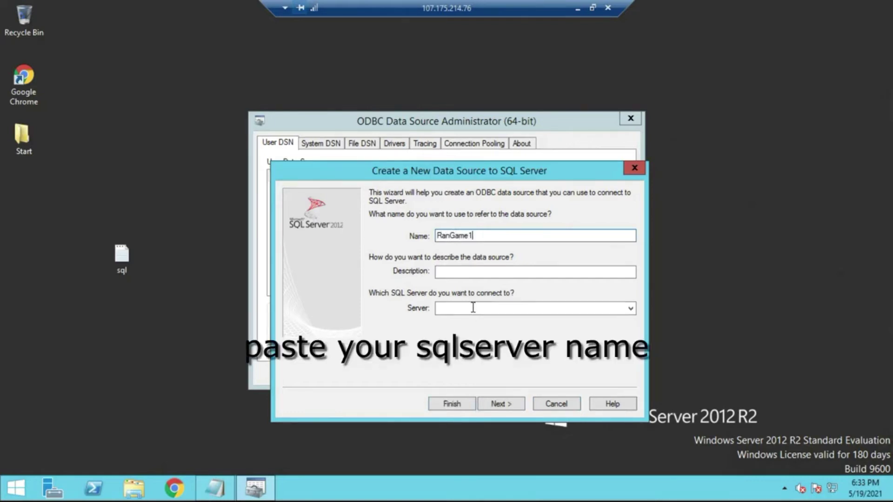
{"action": "right_click", "coordinate": [472, 307]}
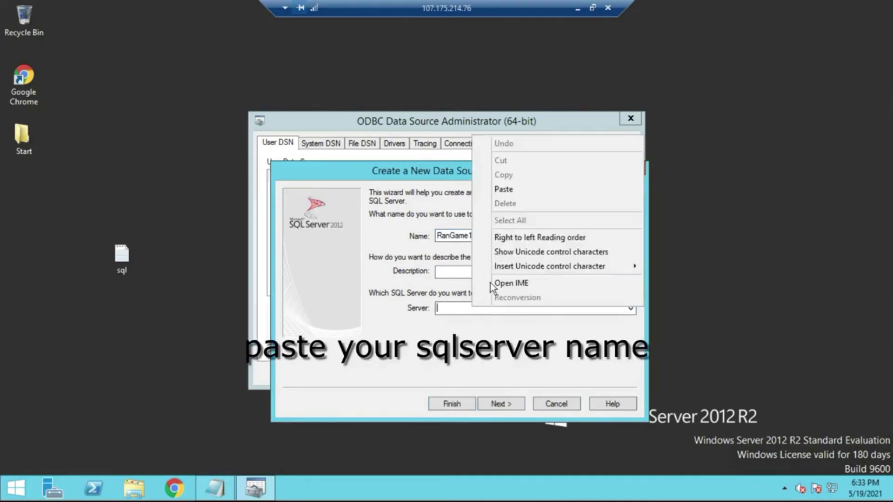
{"action": "left_click", "coordinate": [501, 190]}
{"action": "left_click", "coordinate": [501, 403]}
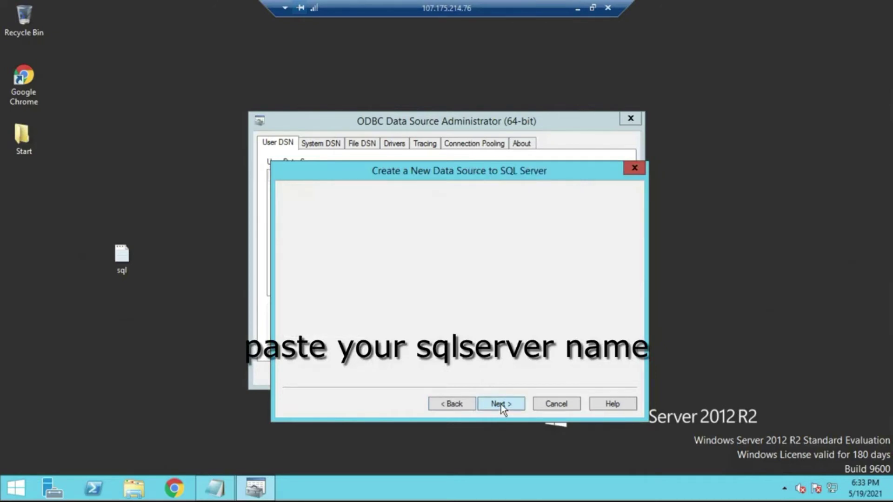
Switch the DSN to SQL Server authentication and enter the login password.
{"action": "left_click", "coordinate": [382, 260]}
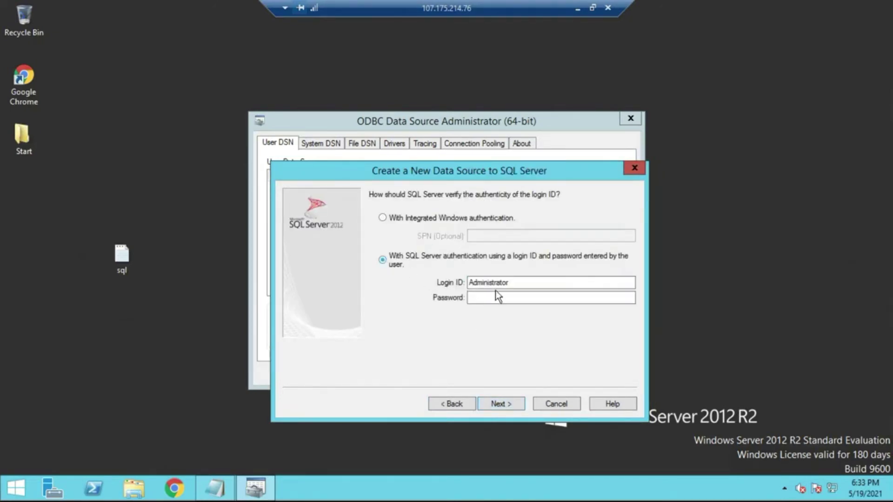
{"action": "left_click", "coordinate": [511, 282]}
{"action": "key", "text": "ctrl+a"}
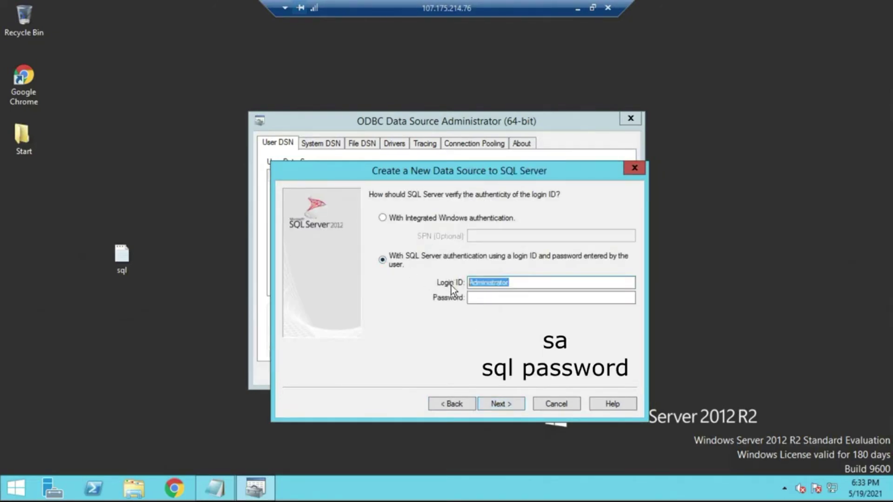
{"action": "left_click", "coordinate": [494, 300]}
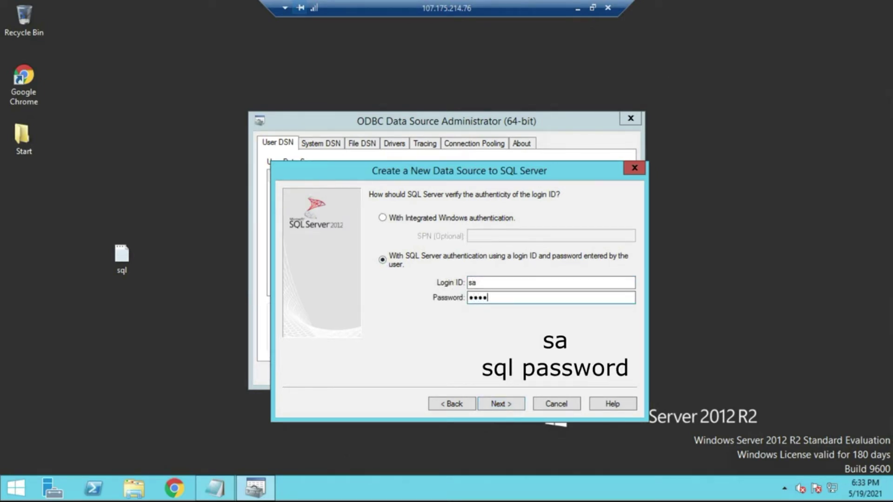
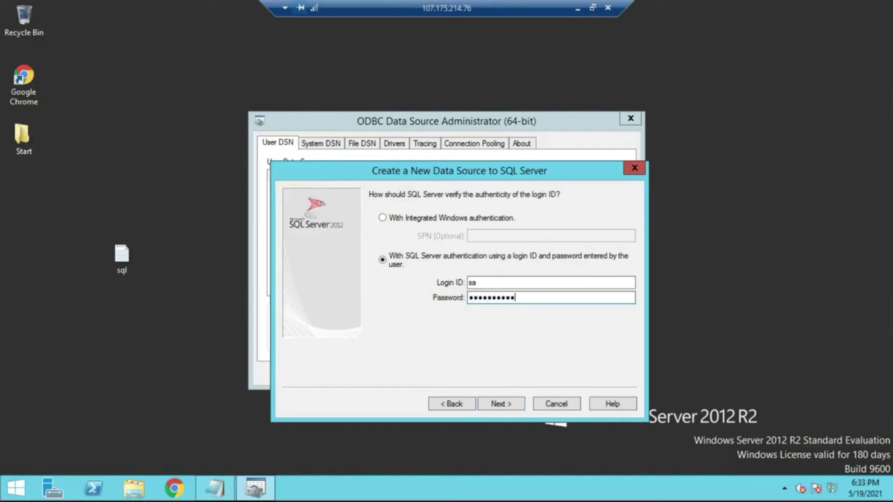
{"action": "left_click", "coordinate": [509, 403]}
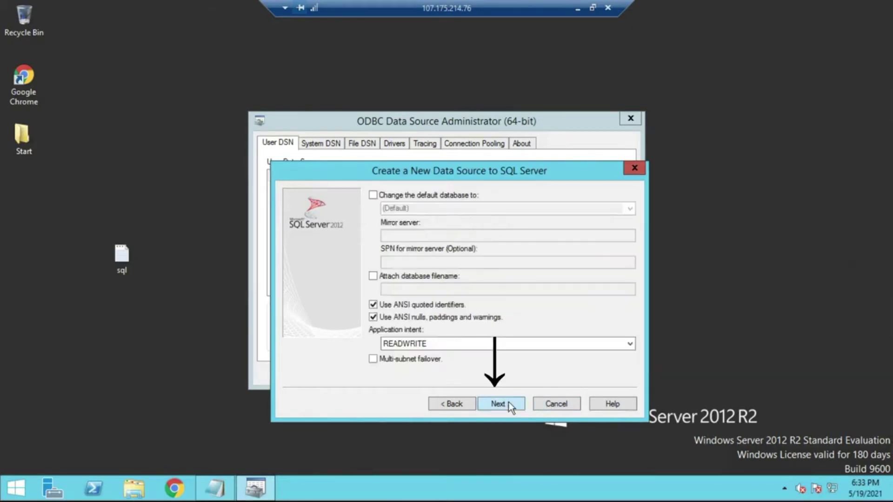
Set RanGame1 as the default database and finish creating the DSN.
{"action": "left_click", "coordinate": [373, 195]}
{"action": "left_click", "coordinate": [630, 209]}
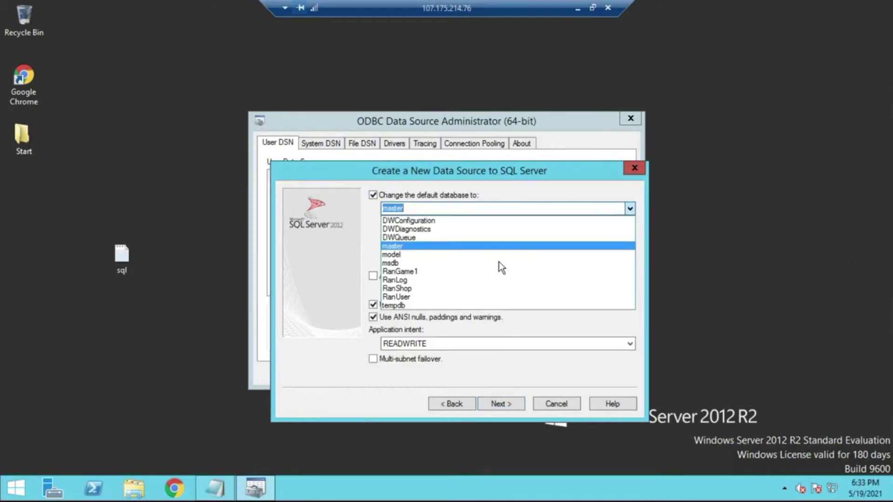
{"action": "left_click", "coordinate": [415, 272]}
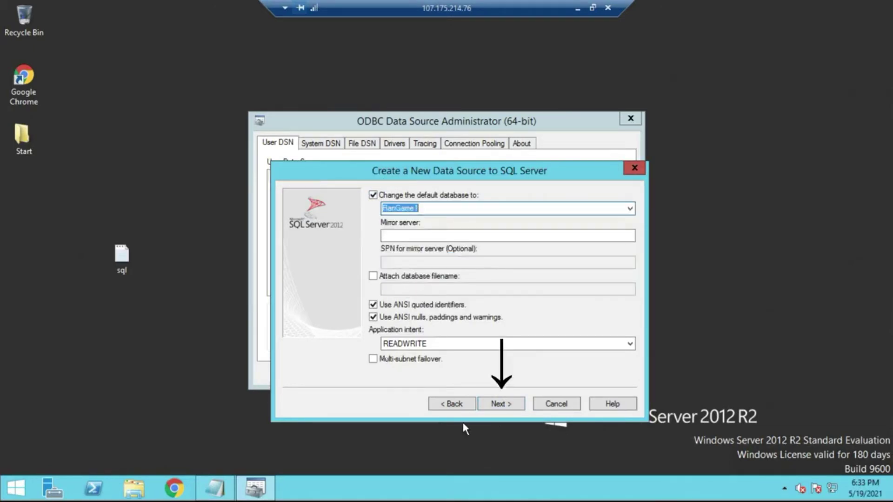
{"action": "left_click", "coordinate": [499, 404]}
{"action": "left_click", "coordinate": [499, 404]}
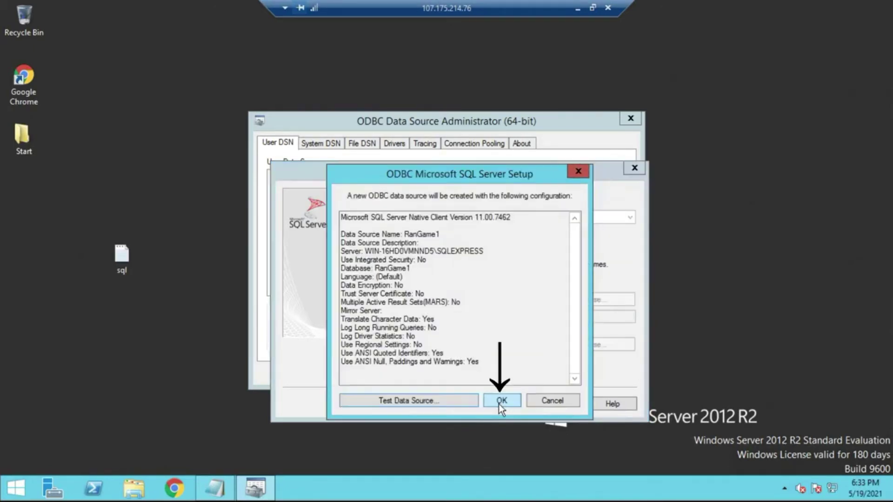
{"action": "left_click", "coordinate": [498, 403]}
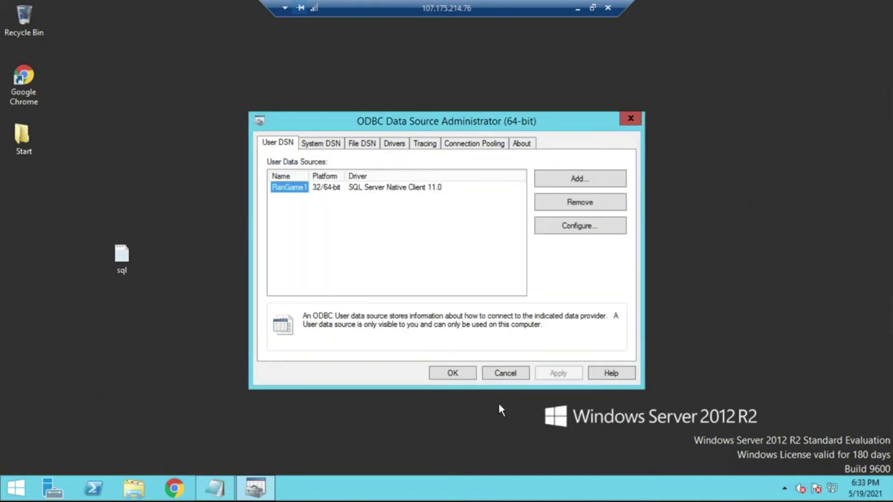
{"action": "left_click", "coordinate": [580, 181]}
Start a RanLog DSN with Native Client 11.0 and the pasted SQLEXPRESS server name.
{"action": "left_click", "coordinate": [473, 235]}
{"action": "double_click", "coordinate": [473, 234]}
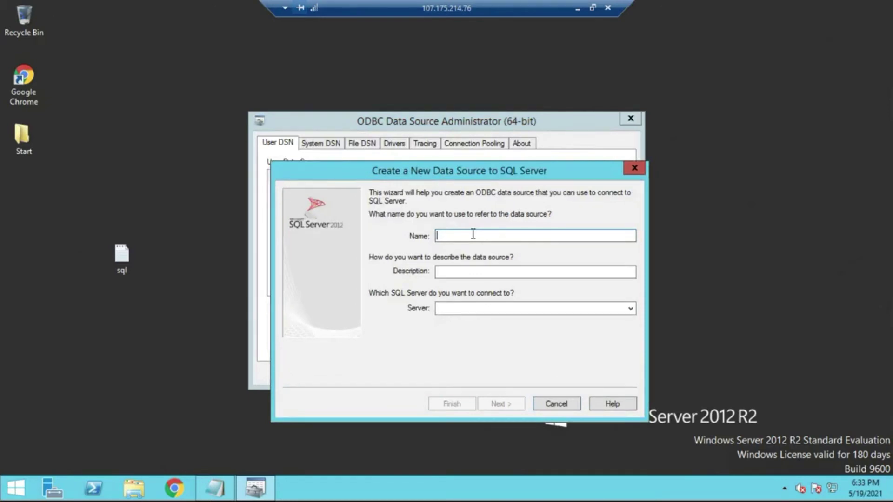
{"action": "type", "text": "Ran"}
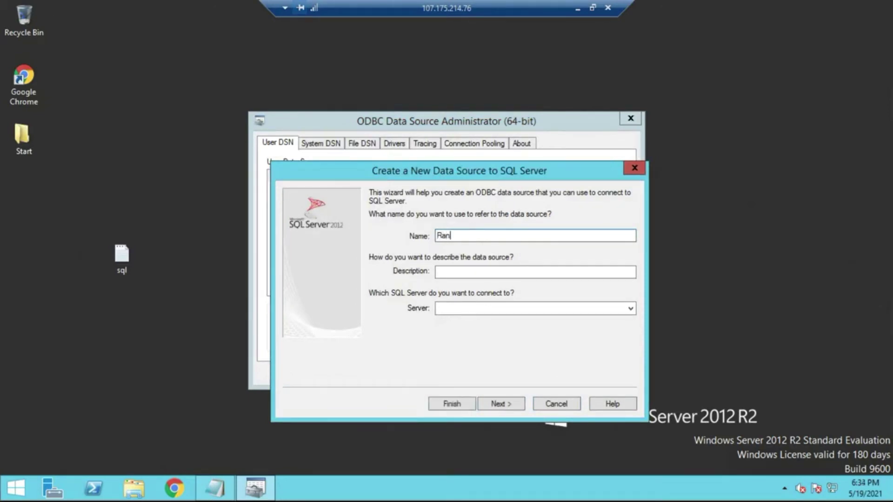
{"action": "type", "text": "Log"}
{"action": "right_click", "coordinate": [478, 308]}
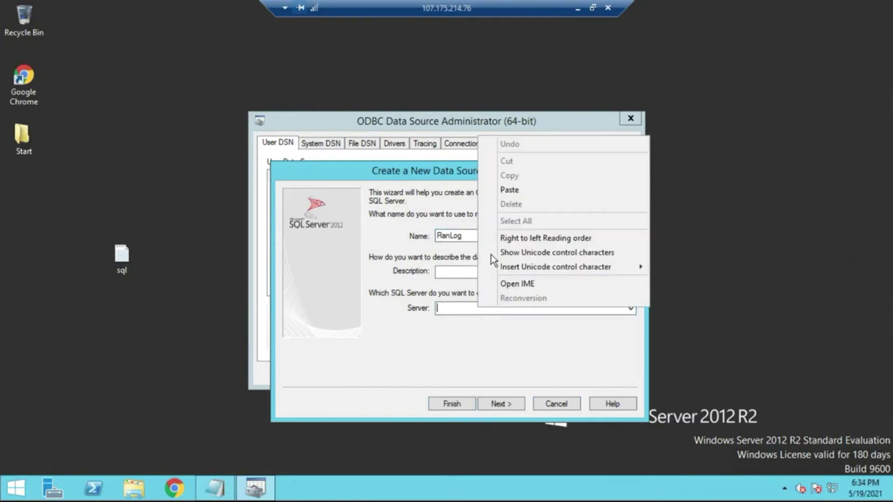
{"action": "left_click", "coordinate": [509, 190]}
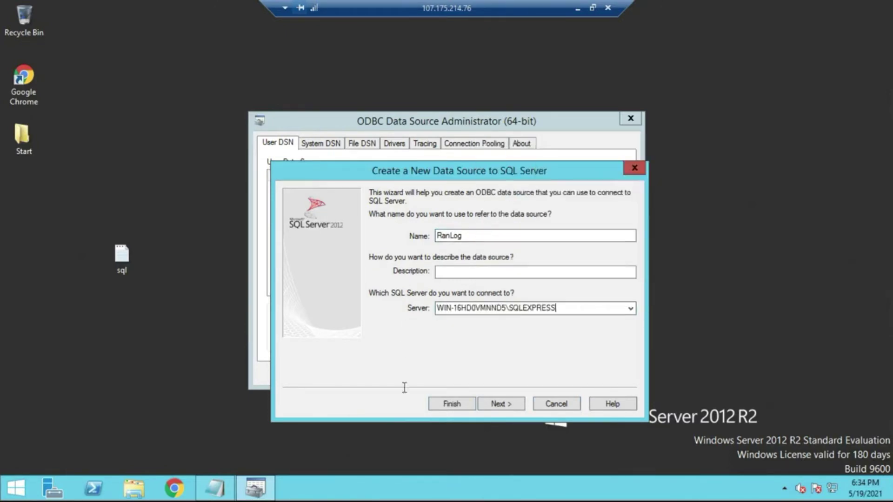
{"action": "left_click", "coordinate": [499, 403]}
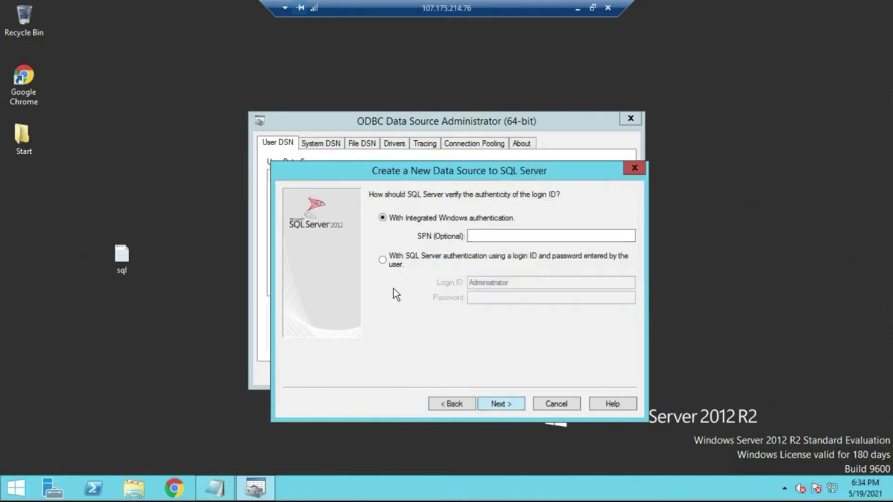
Use SQL Server authentication, entering the login name and password.
{"action": "left_click", "coordinate": [382, 260]}
{"action": "key", "text": "Tab"}
{"action": "type", "text": "s"}
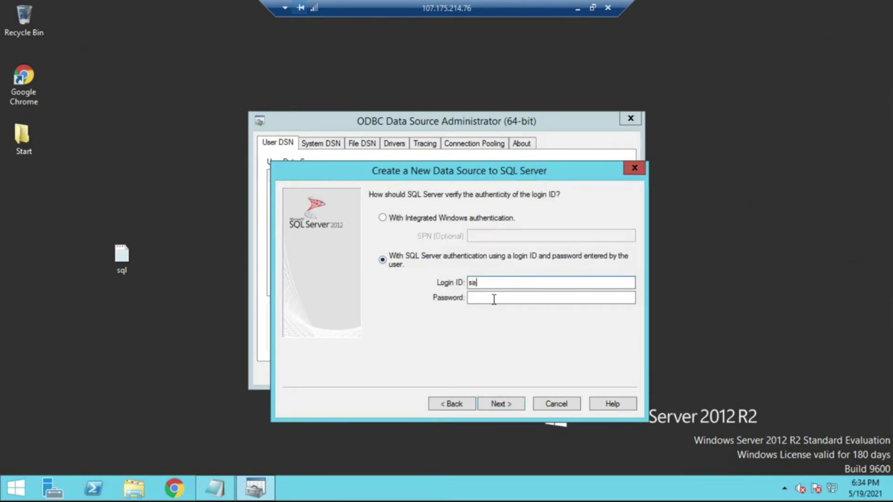
{"action": "left_click", "coordinate": [494, 297]}
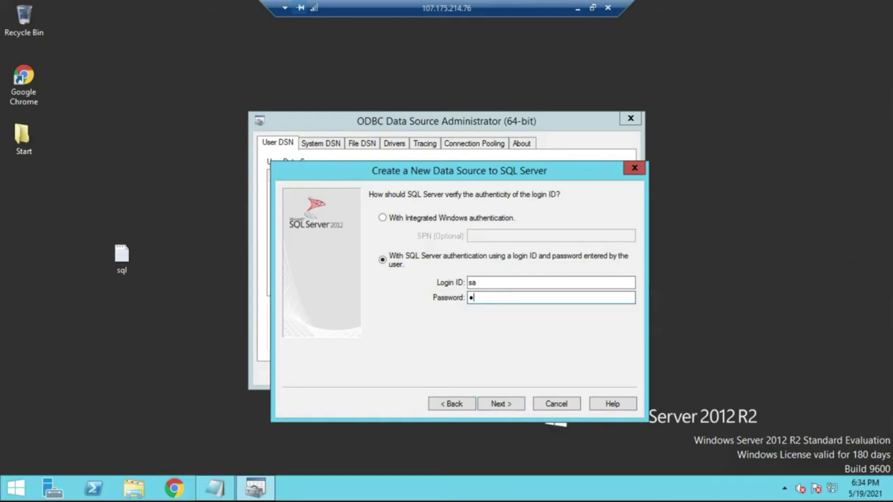
{"action": "left_click", "coordinate": [497, 405]}
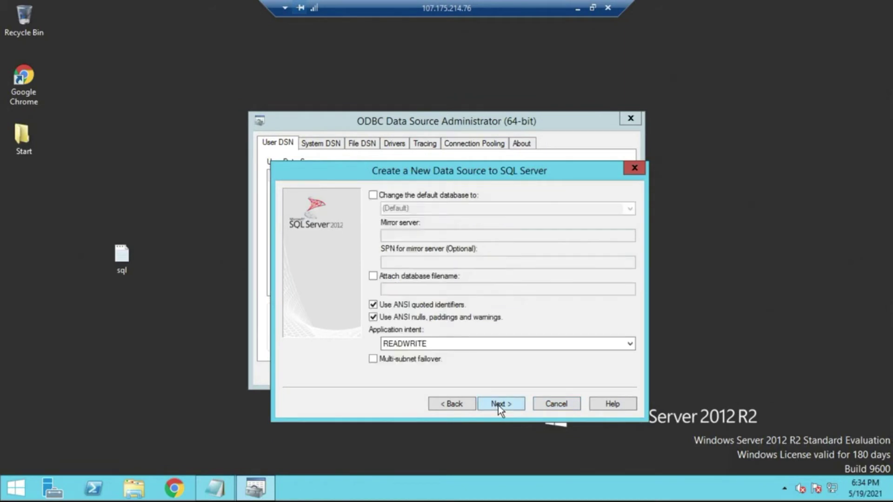
Make RanLog the default database and finish creating the data source.
{"action": "left_click", "coordinate": [373, 195]}
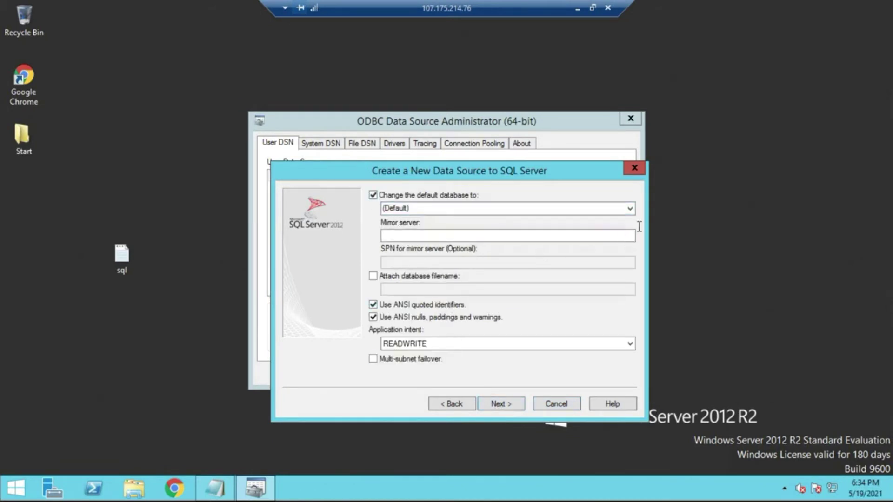
{"action": "left_click", "coordinate": [631, 210]}
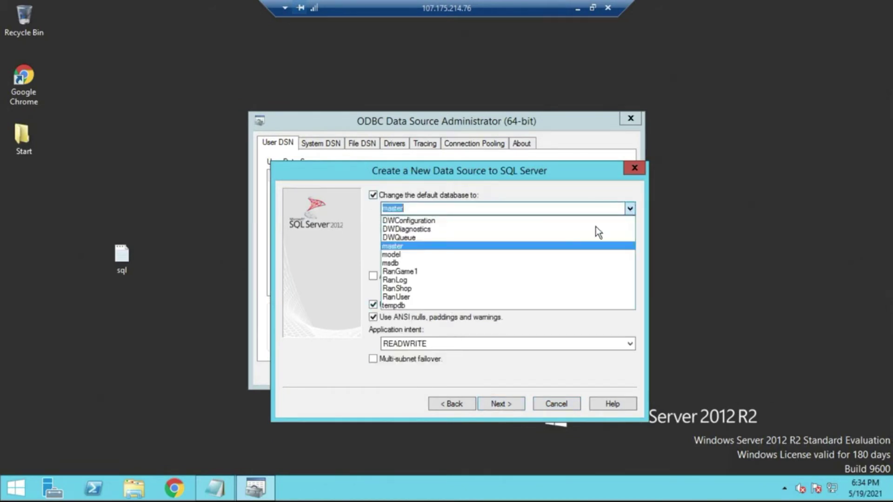
{"action": "left_click", "coordinate": [398, 280]}
{"action": "left_click", "coordinate": [502, 404]}
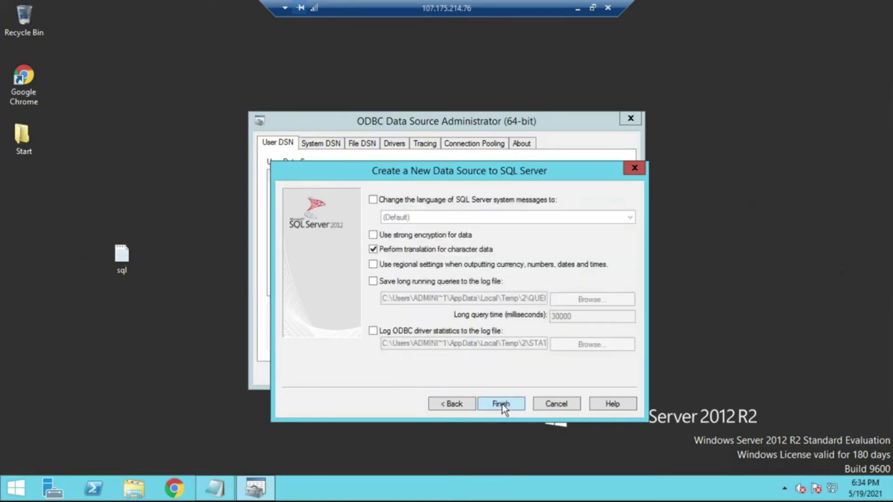
{"action": "left_click", "coordinate": [502, 404]}
{"action": "left_click", "coordinate": [503, 404]}
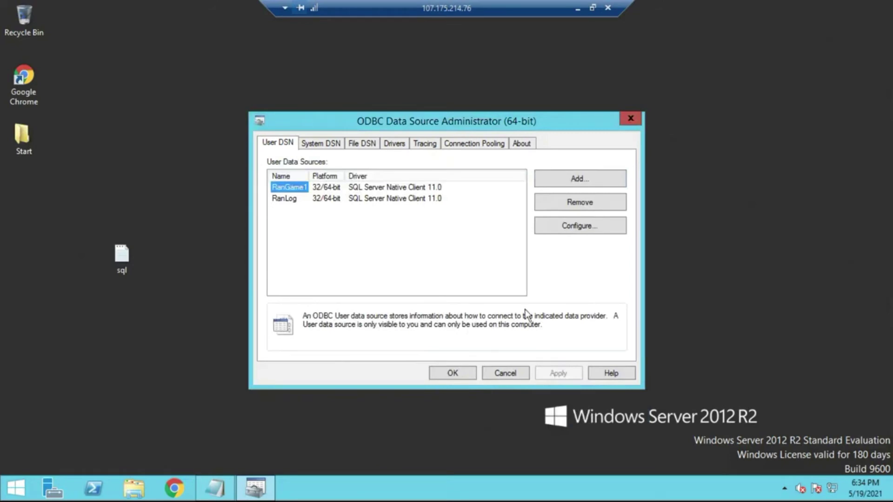
Start a RanShop DSN with Native Client 11.0 and the pasted SQLEXPRESS server name.
{"action": "left_click", "coordinate": [560, 180]}
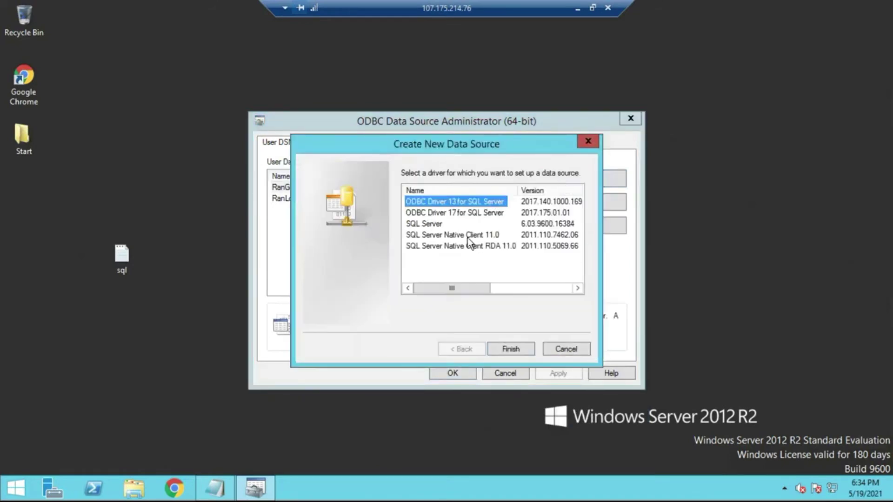
{"action": "double_click", "coordinate": [468, 235]}
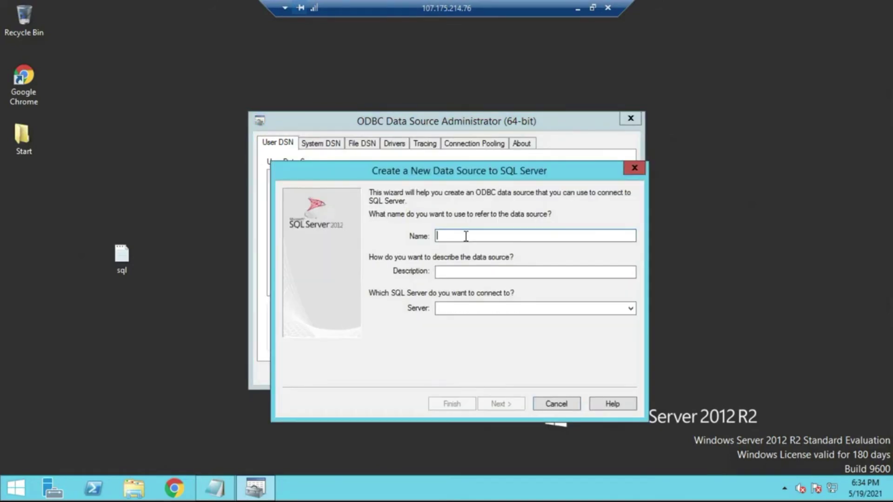
{"action": "type", "text": "Ran"}
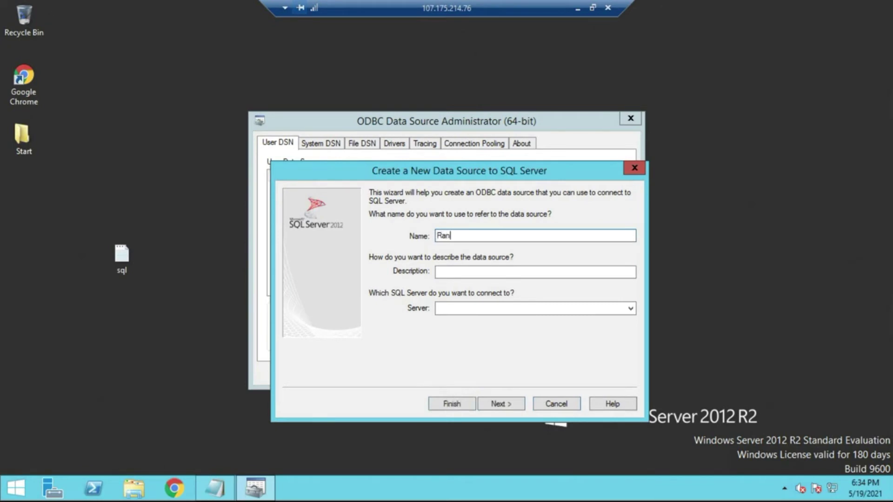
{"action": "type", "text": "Shop"}
{"action": "right_click", "coordinate": [500, 309]}
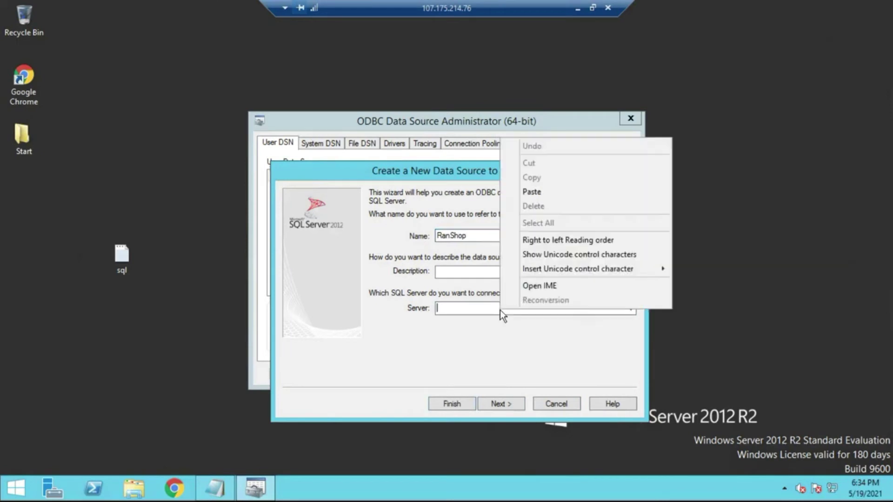
{"action": "left_click", "coordinate": [532, 192]}
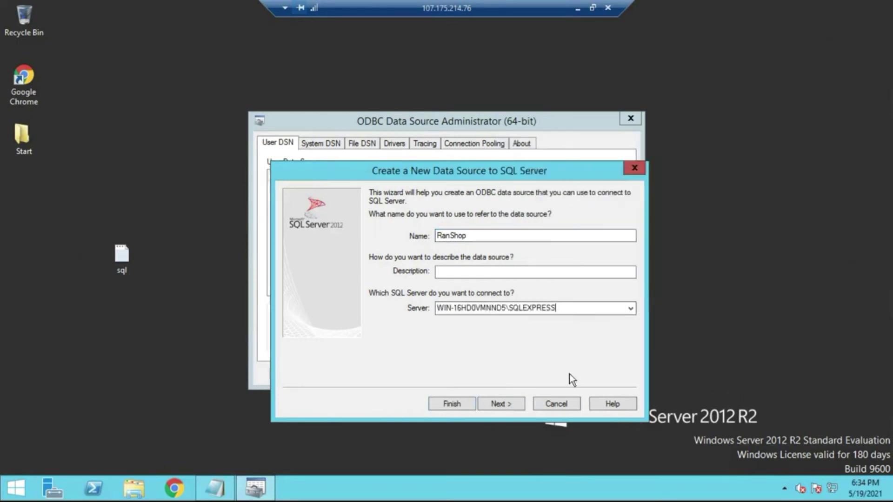
{"action": "left_click", "coordinate": [496, 406]}
Use SQL Server authentication with login sa and its password.
{"action": "left_click", "coordinate": [382, 259]}
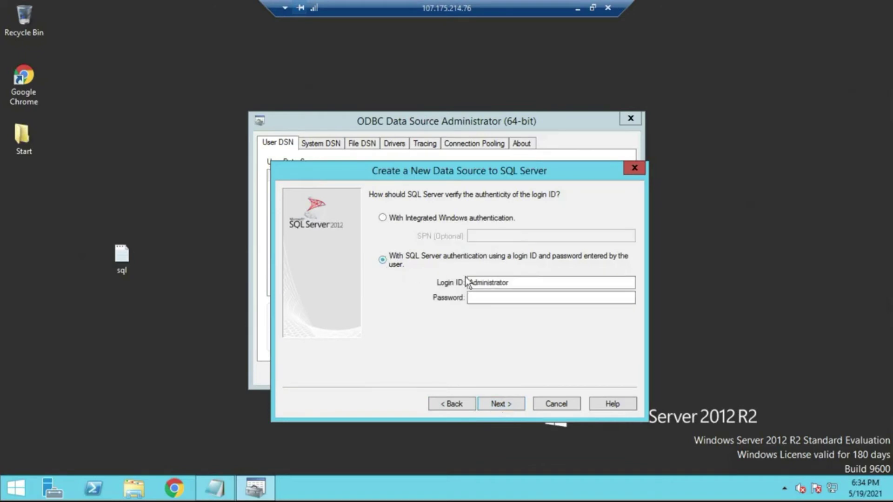
{"action": "left_click_drag", "start_coordinate": [510, 283], "coordinate": [436, 281]}
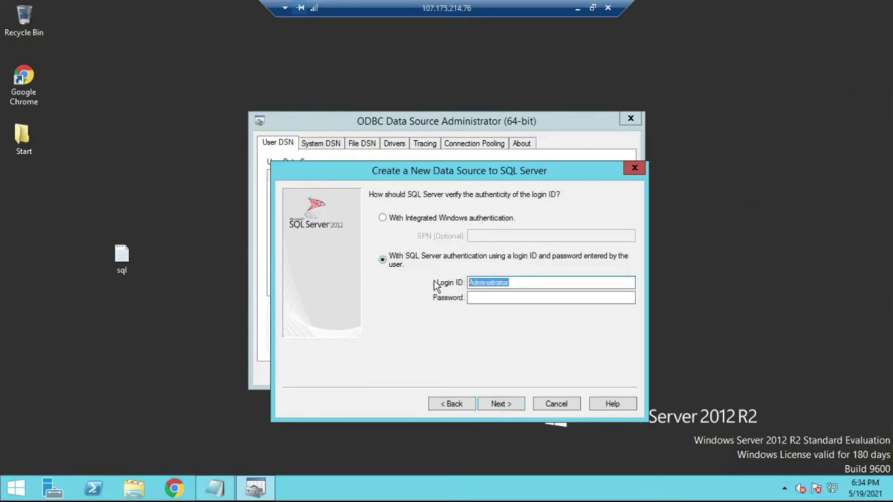
{"action": "type", "text": "sa"}
{"action": "left_click", "coordinate": [495, 297]}
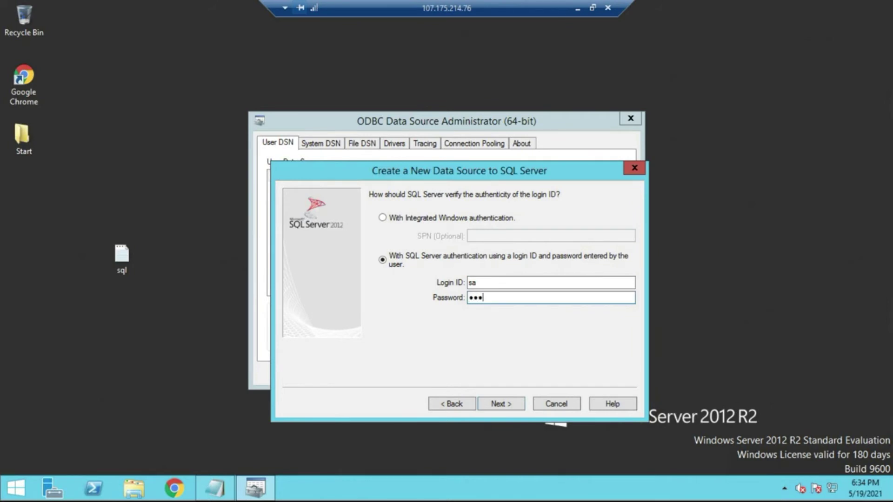
{"action": "left_click", "coordinate": [501, 403]}
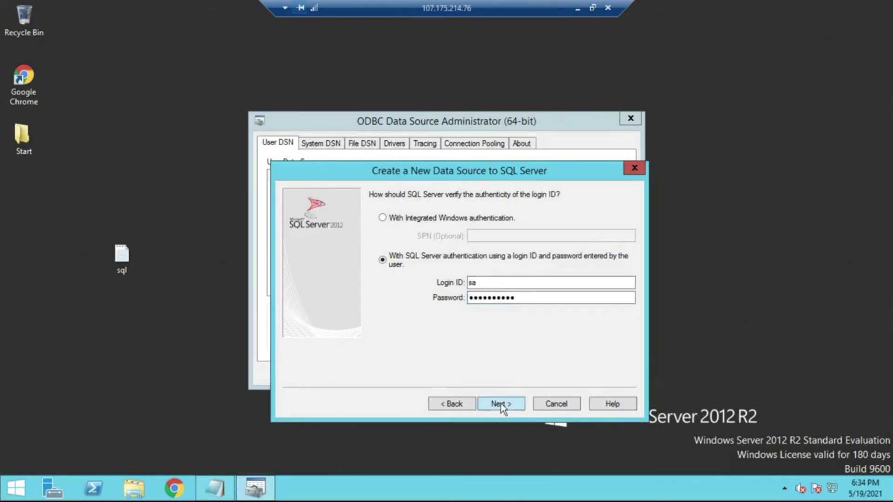
Make RanShop the default database and finish creating the data source.
{"action": "left_click", "coordinate": [448, 195]}
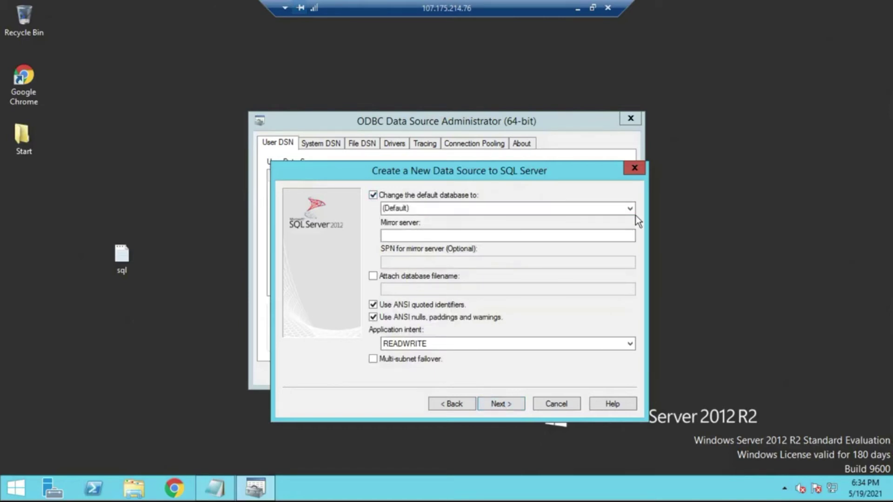
{"action": "left_click", "coordinate": [629, 209]}
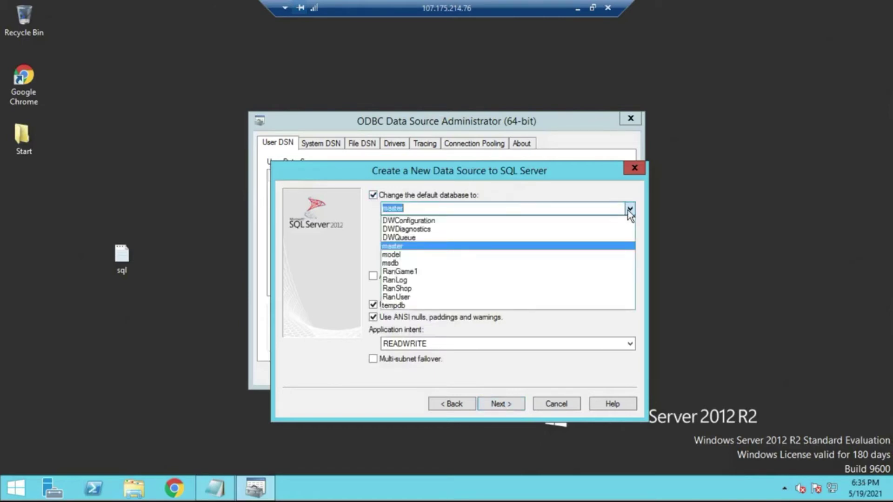
{"action": "left_click", "coordinate": [408, 289]}
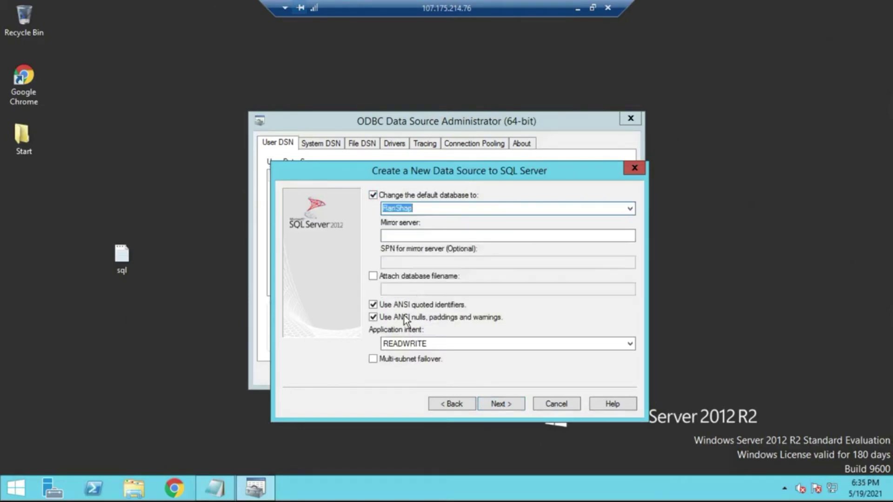
{"action": "left_click", "coordinate": [497, 402]}
{"action": "left_click", "coordinate": [497, 403]}
{"action": "left_click", "coordinate": [498, 401]}
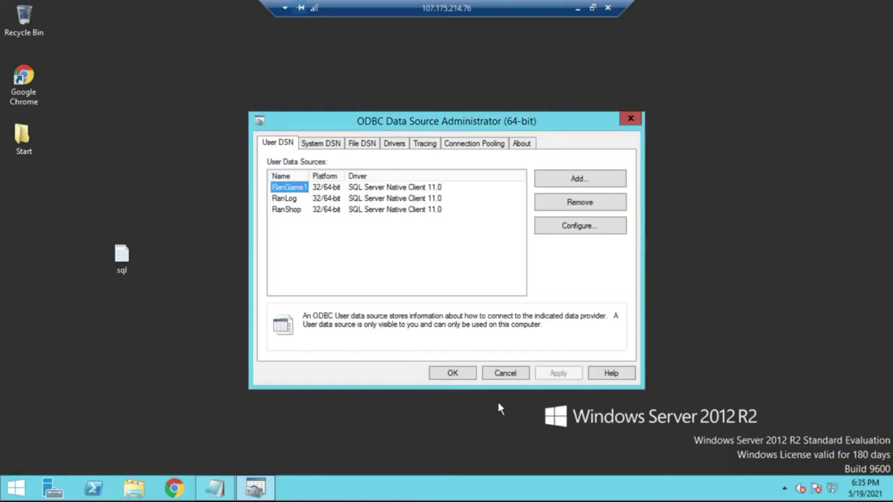
Start a RanUser DSN with Native Client 11.0 and the pasted SQLEXPRESS server name.
{"action": "left_click", "coordinate": [567, 182]}
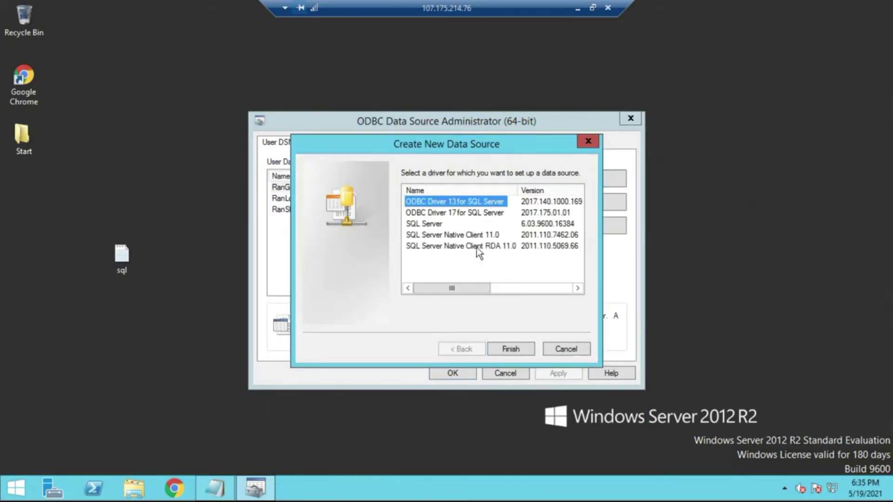
{"action": "double_click", "coordinate": [465, 235]}
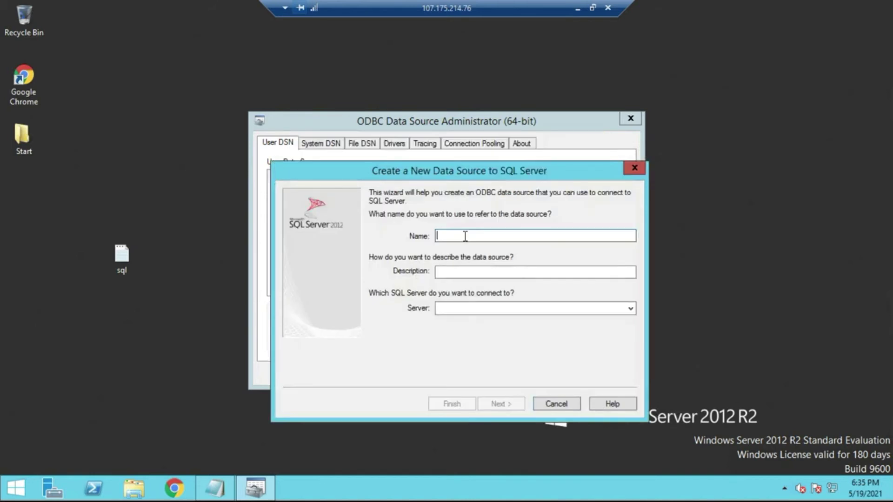
{"action": "type", "text": "RanUser"}
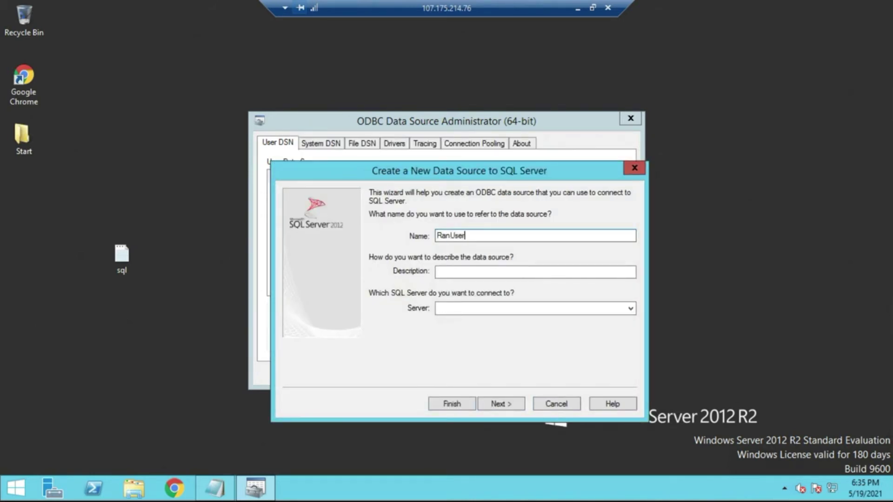
{"action": "right_click", "coordinate": [486, 306]}
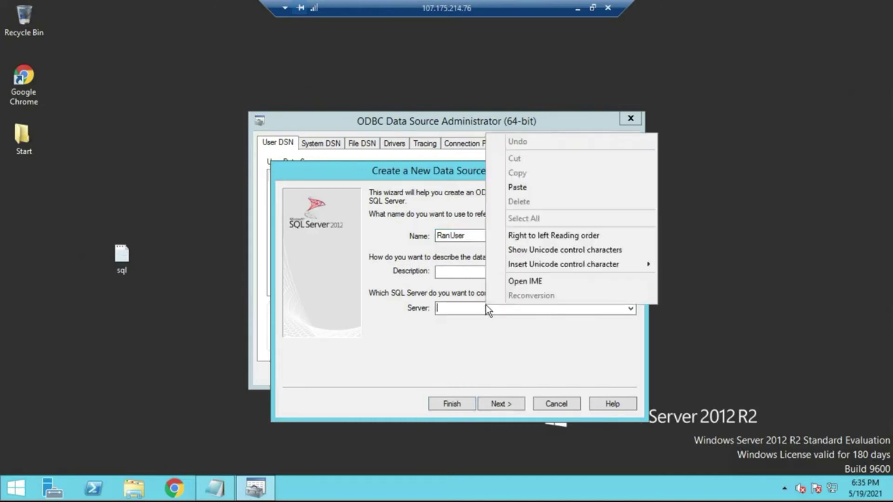
{"action": "left_click", "coordinate": [514, 186]}
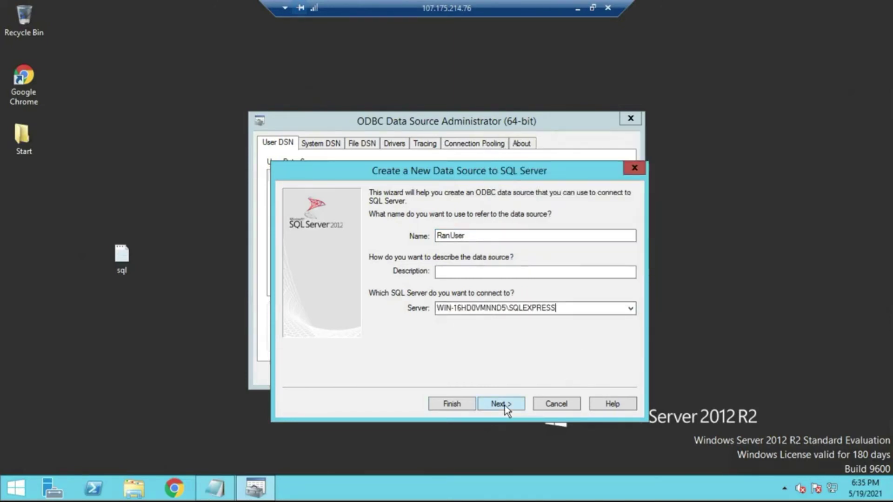
{"action": "left_click", "coordinate": [504, 405]}
Use SQL Server authentication with login sa and its password.
{"action": "left_click", "coordinate": [383, 260]}
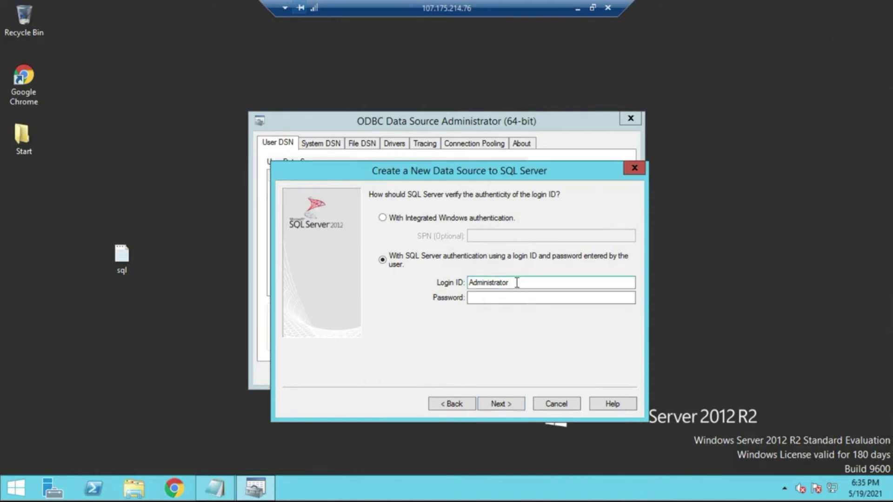
{"action": "left_click_drag", "start_coordinate": [509, 283], "coordinate": [440, 283]}
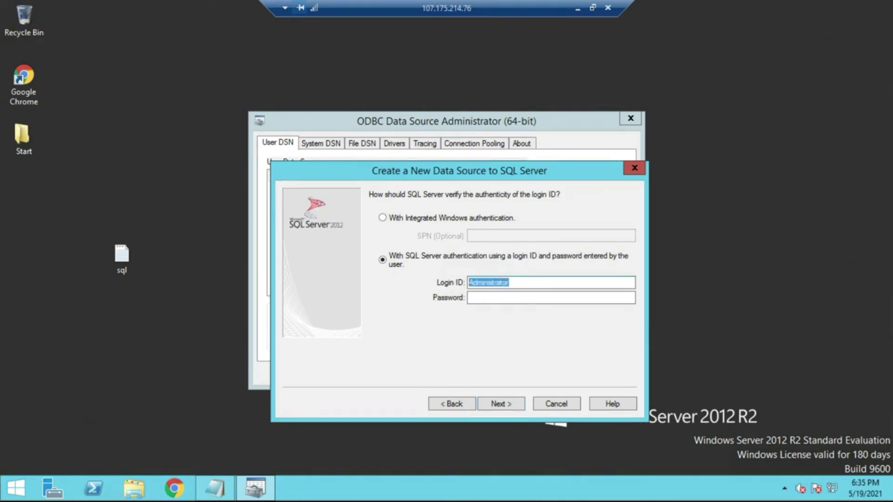
{"action": "type", "text": "sa"}
{"action": "left_click", "coordinate": [477, 297]}
{"action": "type", "text": "••••••••••"}
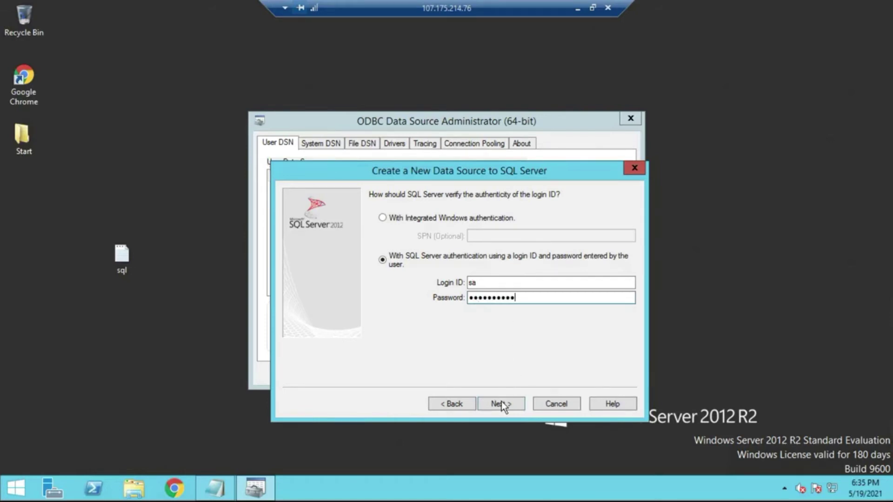
{"action": "left_click", "coordinate": [501, 403]}
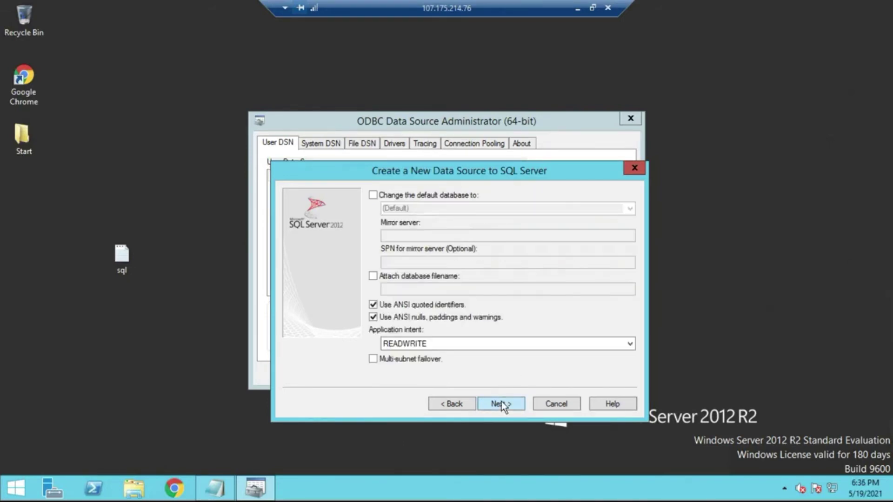
Make RanUser the default database, finish the DSN, and close the administrator.
{"action": "left_click", "coordinate": [373, 195]}
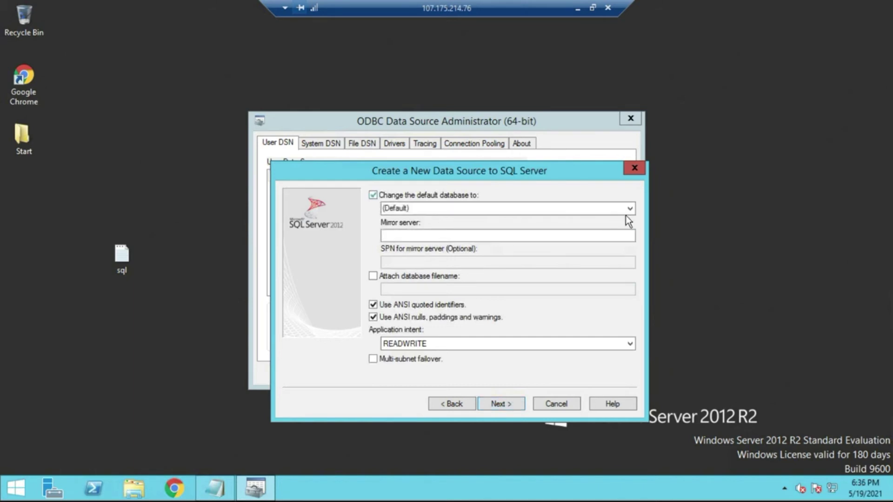
{"action": "left_click", "coordinate": [631, 211]}
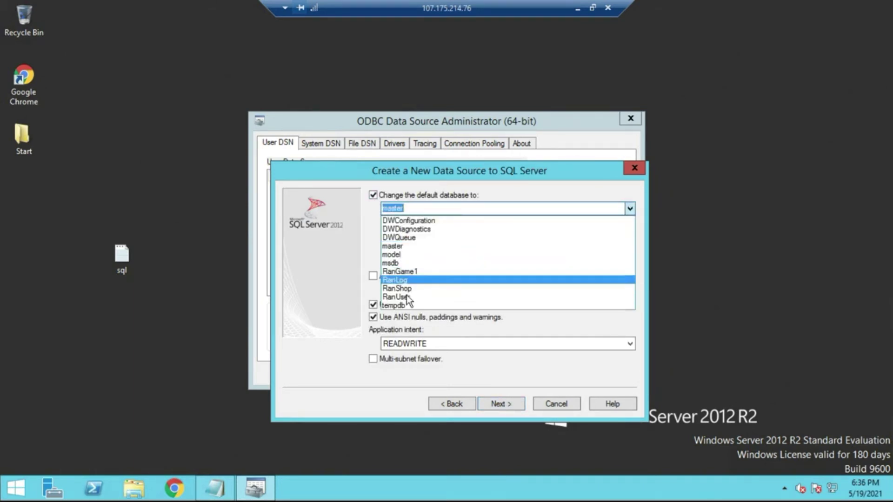
{"action": "left_click", "coordinate": [407, 297]}
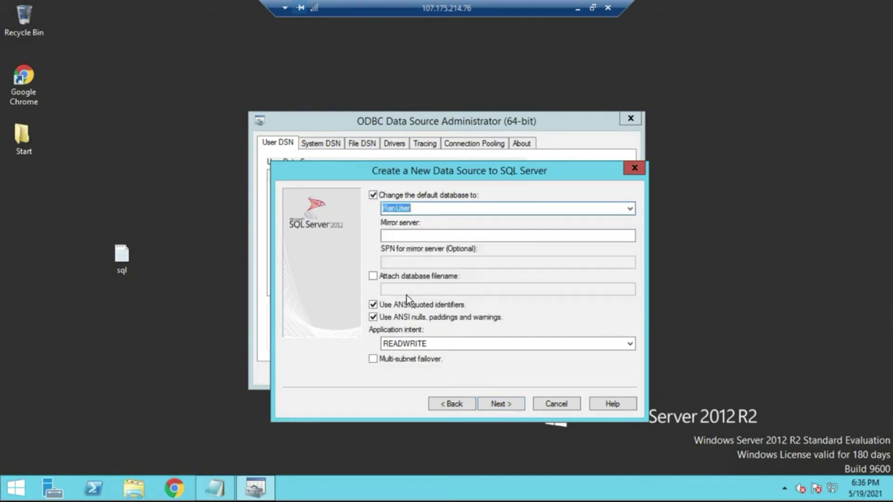
{"action": "left_click", "coordinate": [501, 404]}
{"action": "left_click", "coordinate": [501, 404]}
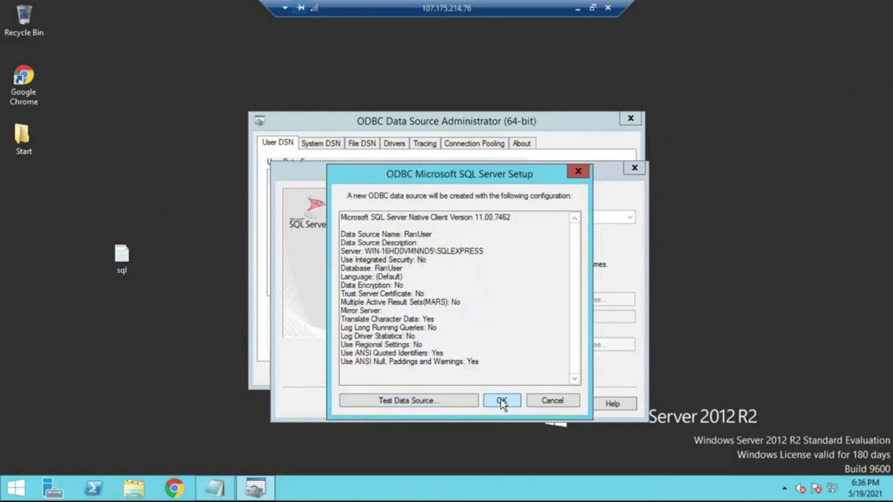
{"action": "left_click", "coordinate": [501, 401]}
{"action": "left_click", "coordinate": [460, 373]}
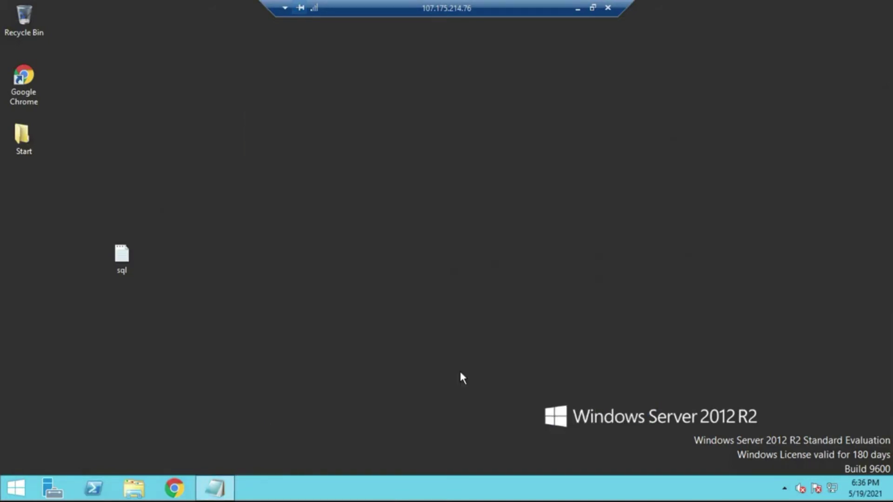
Move the SQL file into the Start folder, open it, and reposition the windows.
{"action": "left_click_drag", "start_coordinate": [97, 245], "coordinate": [30, 206]}
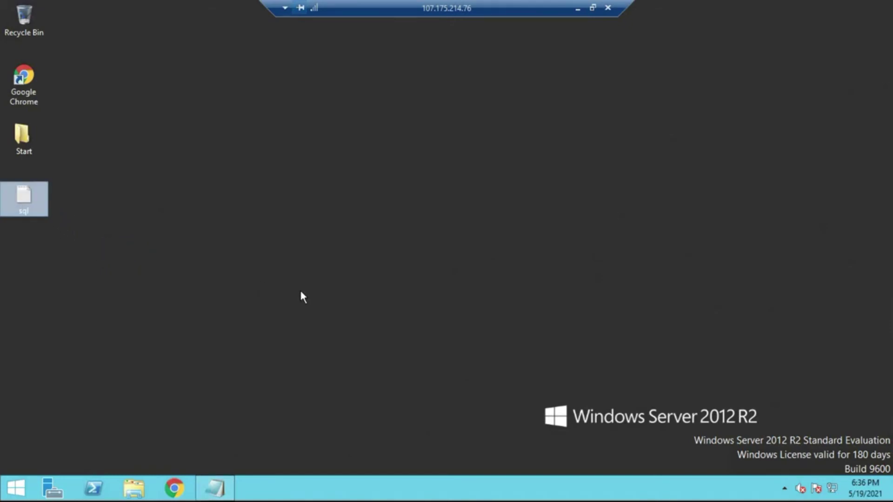
{"action": "left_click", "coordinate": [270, 297]}
{"action": "double_click", "coordinate": [21, 135]}
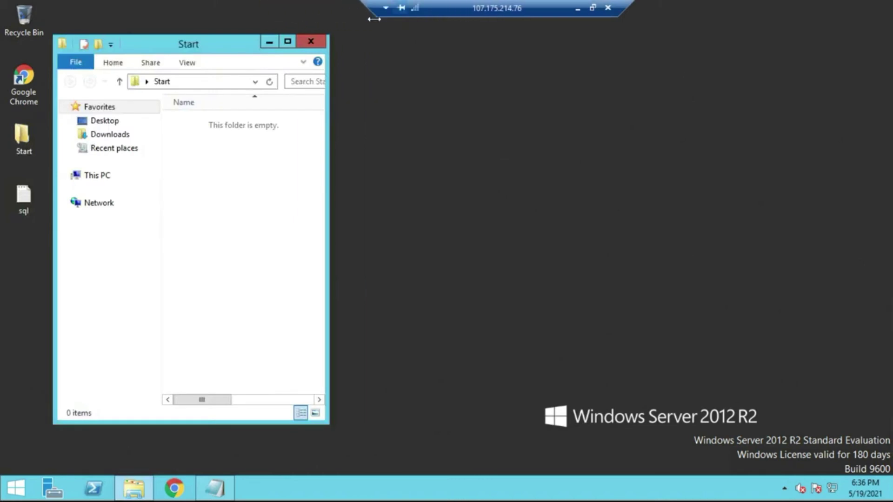
{"action": "left_click", "coordinate": [639, 7]}
{"action": "left_click_drag", "start_coordinate": [665, 33], "coordinate": [496, 27]}
{"action": "double_click", "coordinate": [495, 26]}
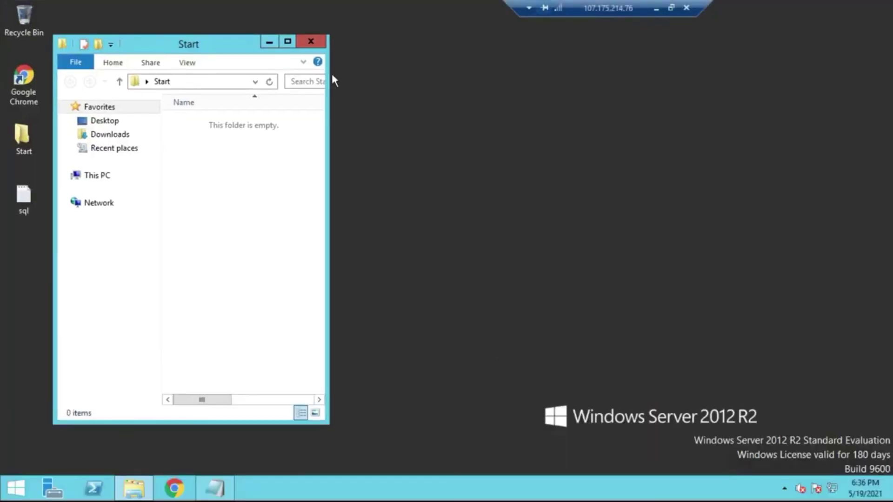
{"action": "left_click_drag", "start_coordinate": [286, 44], "coordinate": [398, 182]}
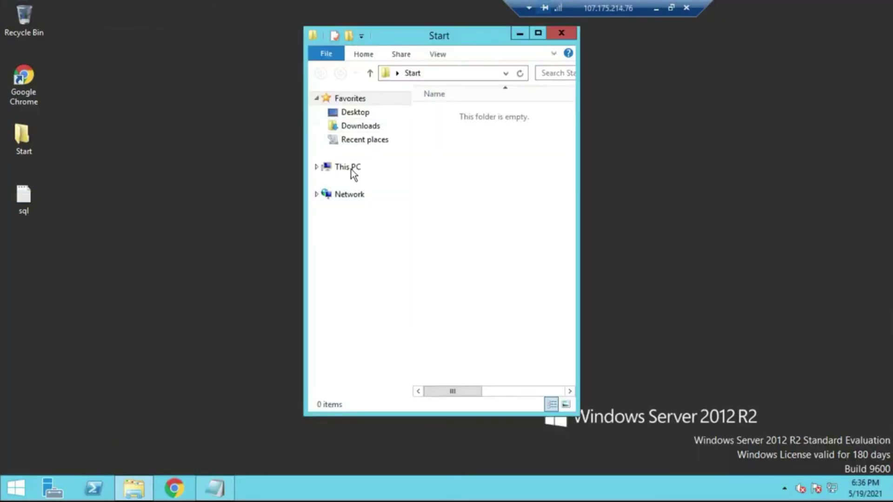
Browse to C:\EP7 Classic 6class Server\cfg and select the svr_agent_0 file.
{"action": "left_click", "coordinate": [350, 170]}
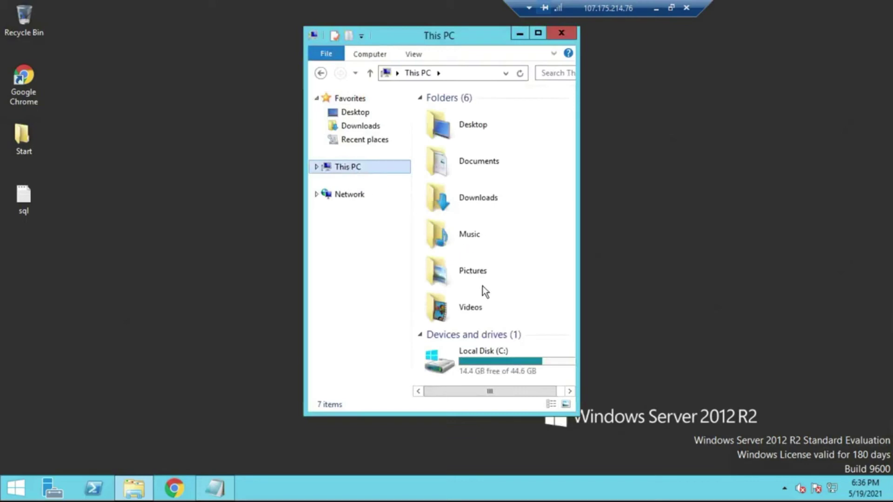
{"action": "double_click", "coordinate": [489, 362]}
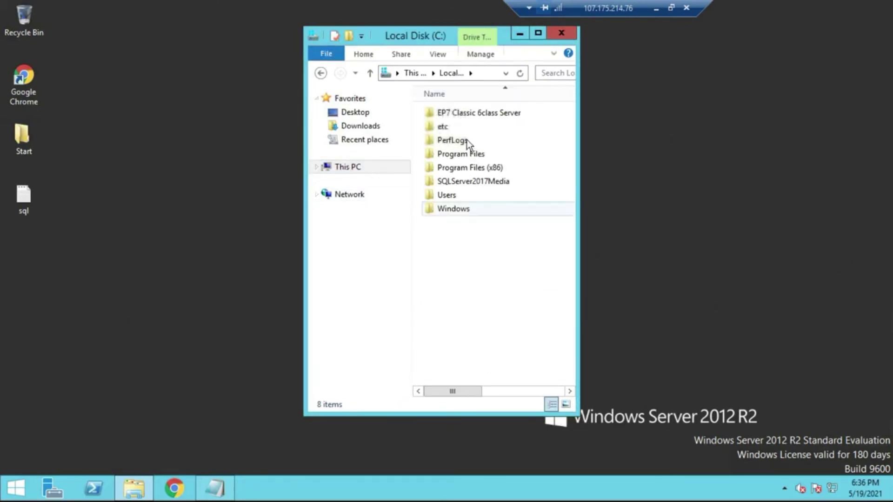
{"action": "double_click", "coordinate": [465, 115]}
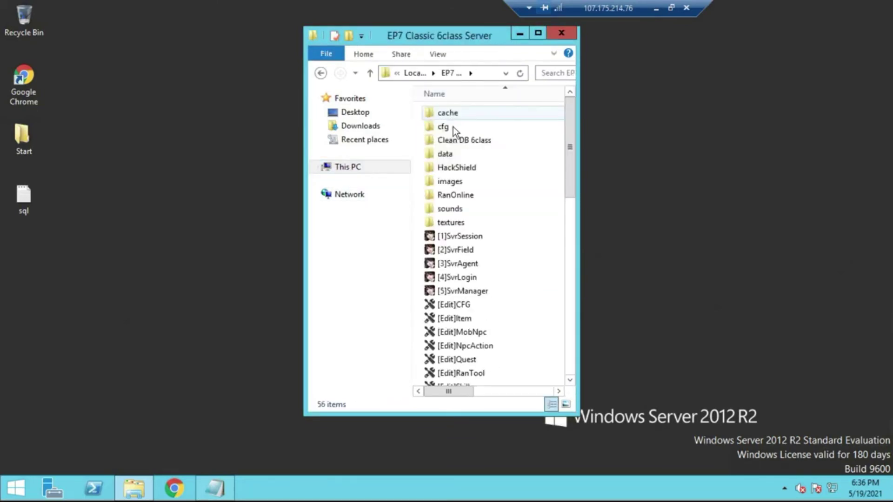
{"action": "double_click", "coordinate": [451, 127]}
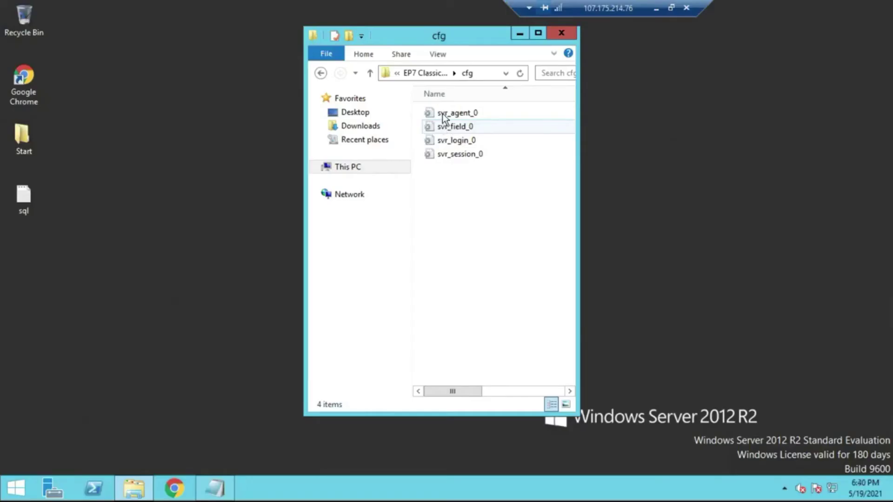
{"action": "left_click", "coordinate": [442, 113]}
{"action": "right_click", "coordinate": [442, 113]}
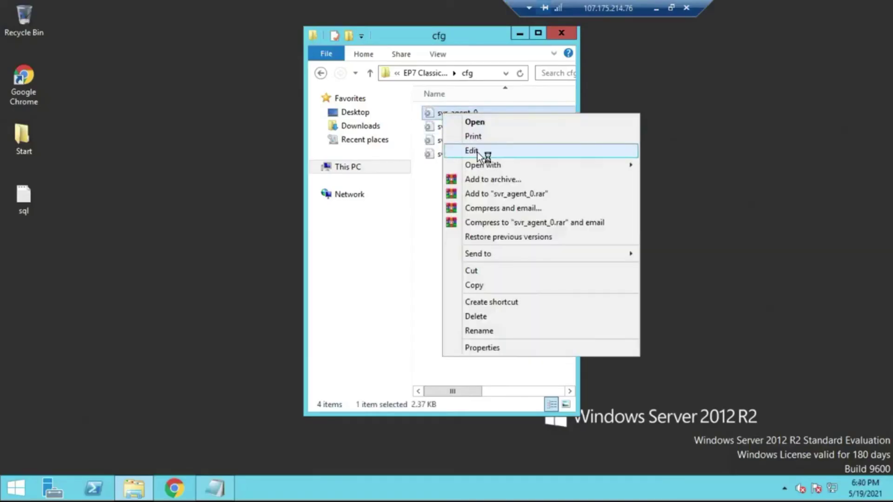
Open svr_agent_0 in Notepad and replace all old server IPs with 107.175.214.76.
{"action": "left_click", "coordinate": [471, 151]}
{"action": "key", "text": "ctrl+h"}
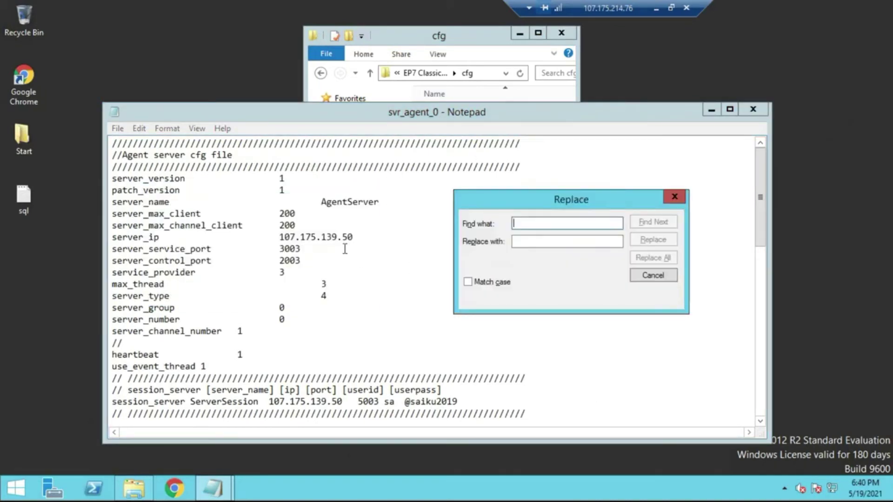
{"action": "left_click_drag", "start_coordinate": [280, 238], "coordinate": [354, 238]}
{"action": "key", "text": "ctrl+c"}
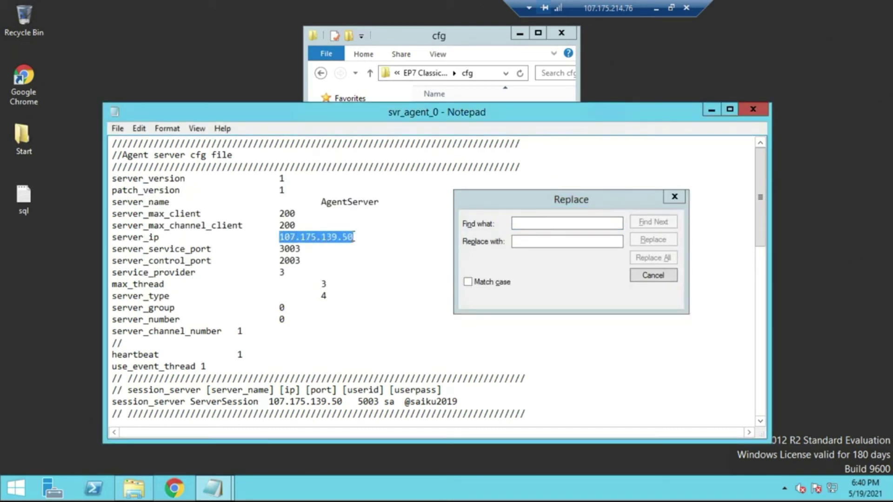
{"action": "left_click", "coordinate": [532, 222]}
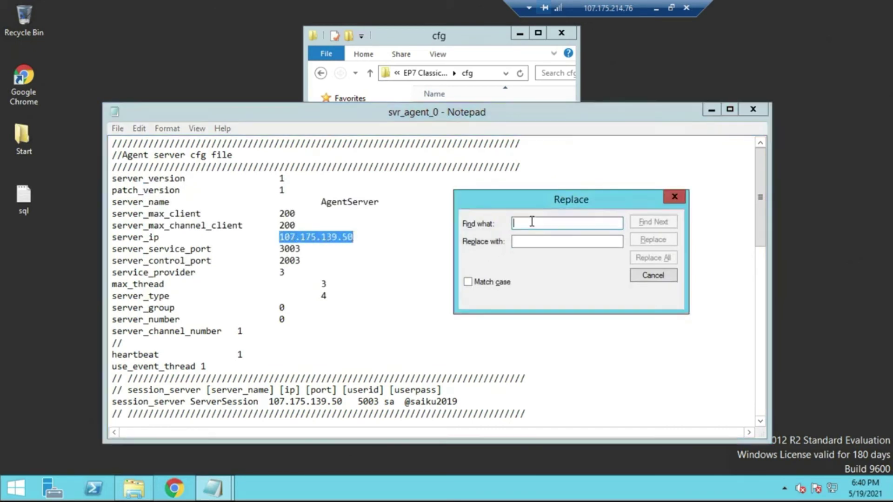
{"action": "key", "text": "ctrl+v"}
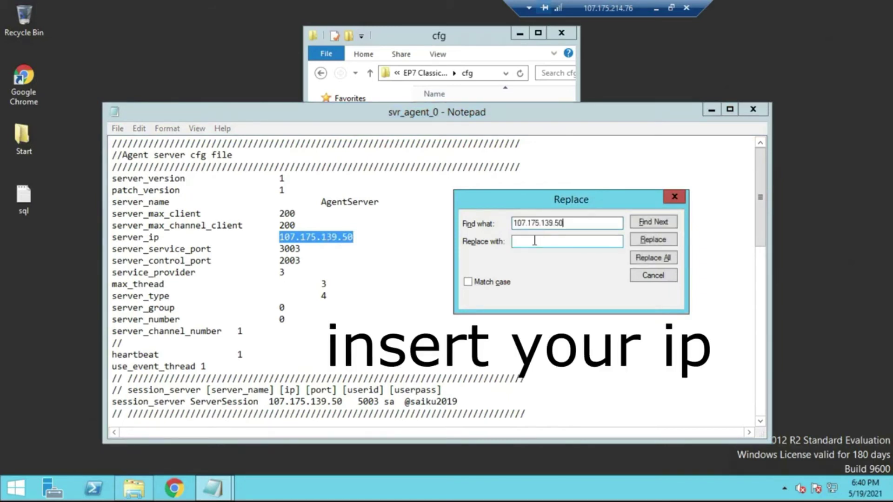
{"action": "left_click", "coordinate": [534, 240]}
{"action": "type", "text": "107"}
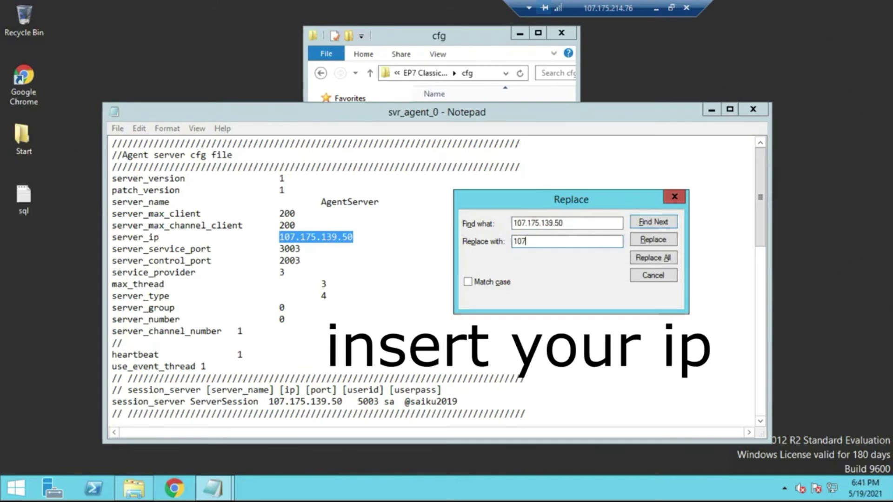
{"action": "type", "text": ".17"}
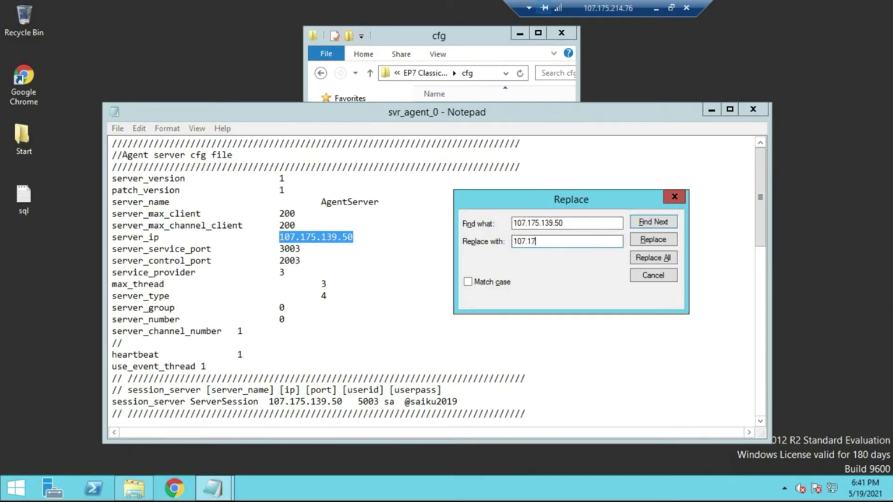
{"action": "type", "text": "5.214.76"}
{"action": "left_click", "coordinate": [468, 282]}
{"action": "left_click", "coordinate": [648, 255]}
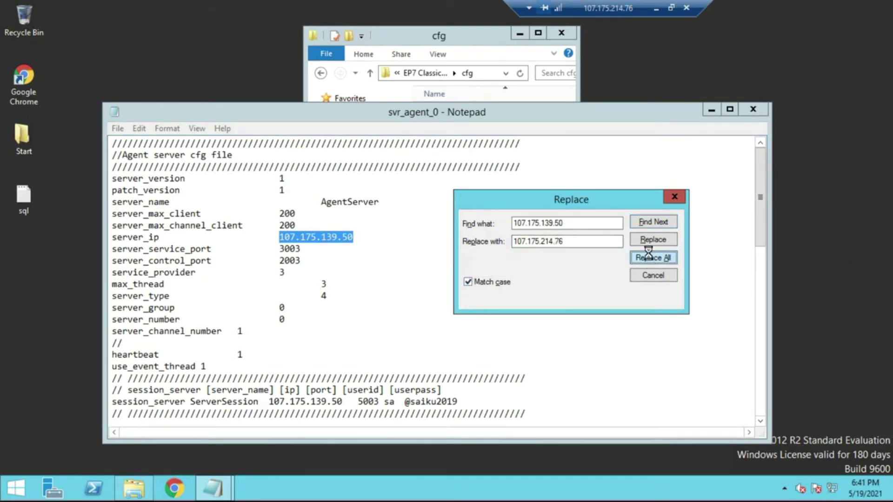
{"action": "left_click_drag", "start_coordinate": [760, 200], "coordinate": [760, 222]}
Replace the old session server password with the new one, then save and close.
{"action": "left_click_drag", "start_coordinate": [405, 343], "coordinate": [458, 344]}
{"action": "key", "text": "ctrl+c"}
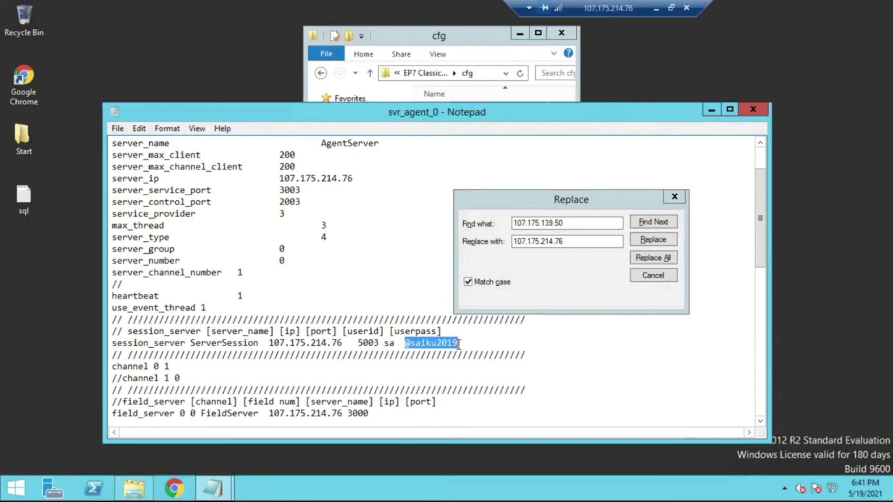
{"action": "left_click_drag", "start_coordinate": [564, 223], "coordinate": [494, 226]}
{"action": "key", "text": "ctrl+v"}
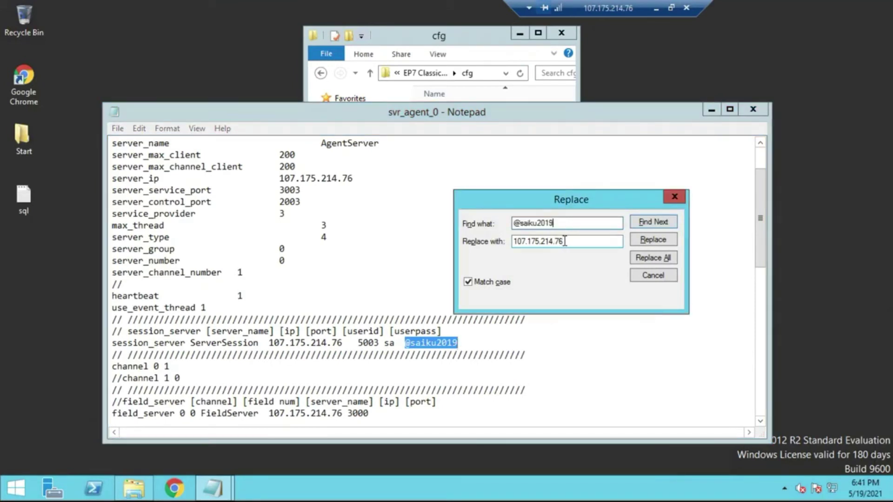
{"action": "left_click_drag", "start_coordinate": [567, 242], "coordinate": [497, 245]}
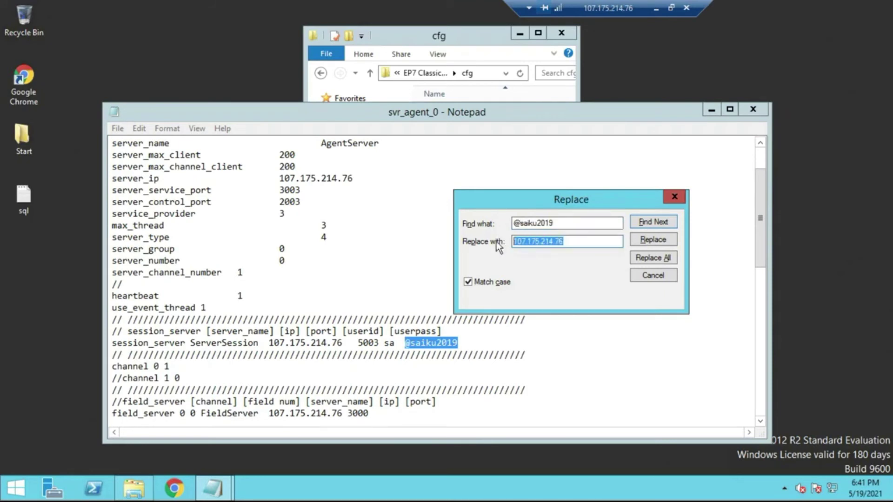
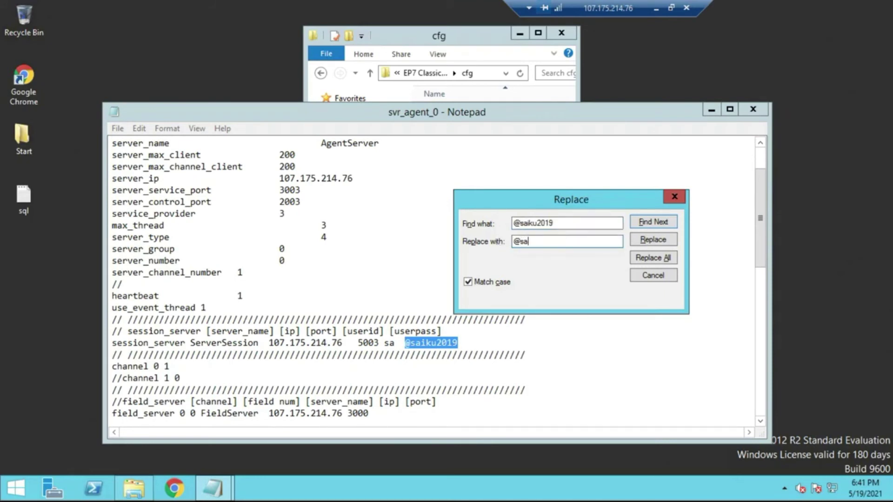
{"action": "left_click", "coordinate": [651, 258]}
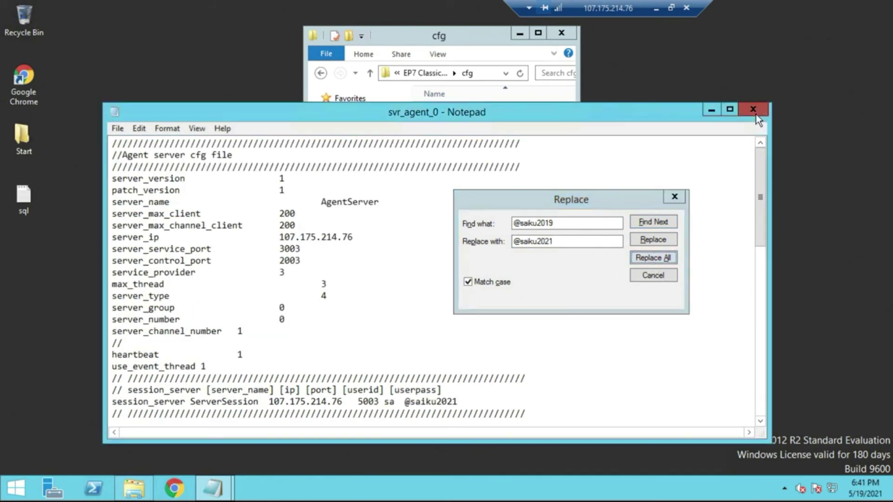
{"action": "left_click", "coordinate": [753, 110]}
{"action": "left_click", "coordinate": [416, 255]}
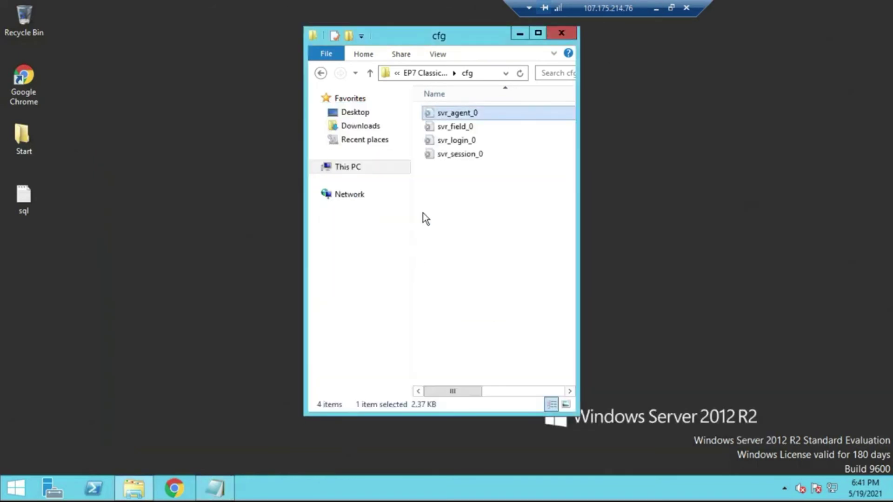
Open svr_field_0 in Notepad and replace all 107.175.139.50 with 107.175.214.76.
{"action": "left_click", "coordinate": [441, 130]}
{"action": "right_click", "coordinate": [441, 130]}
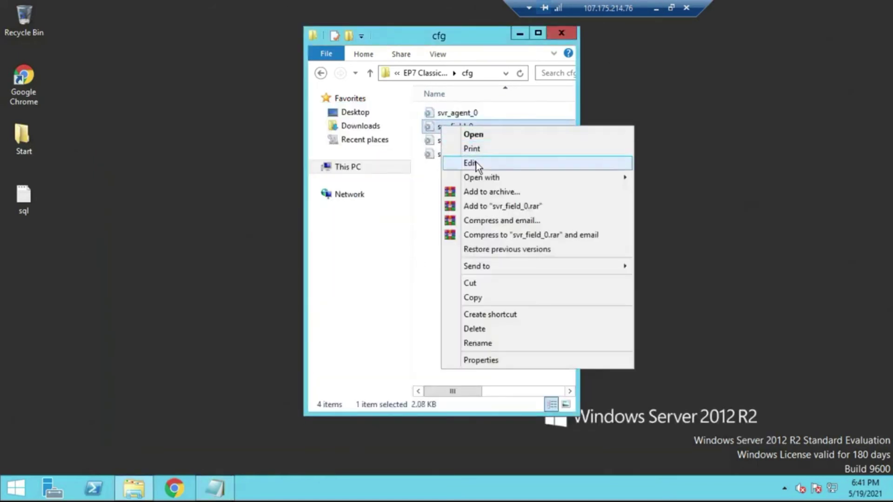
{"action": "left_click", "coordinate": [476, 161]}
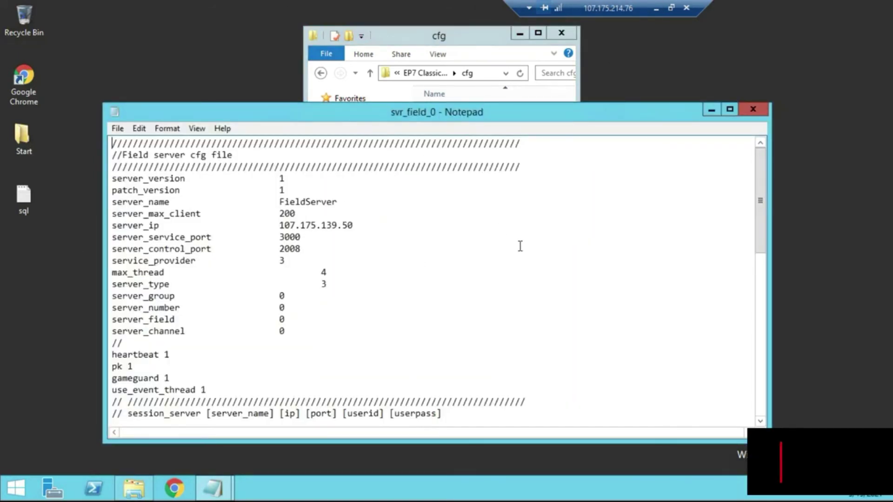
{"action": "key", "text": "ctrl+h"}
{"action": "left_click_drag", "start_coordinate": [286, 192], "coordinate": [575, 223]}
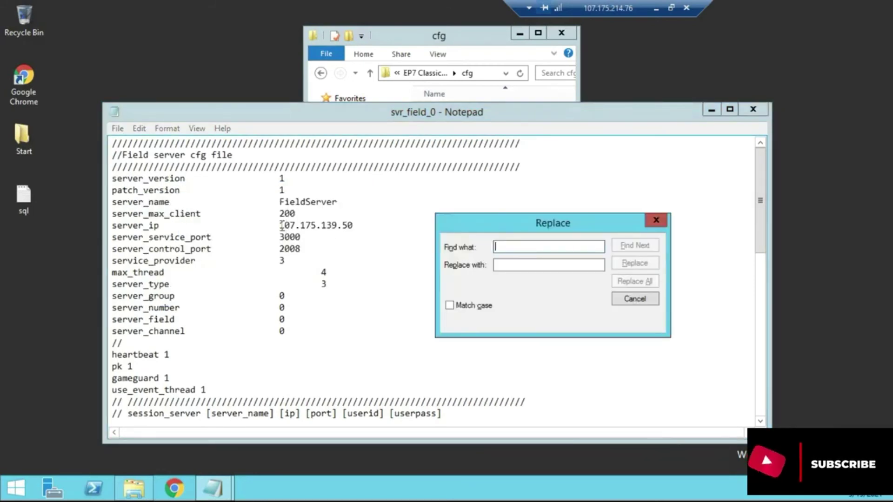
{"action": "left_click_drag", "start_coordinate": [279, 225], "coordinate": [353, 228]}
{"action": "key", "text": "ctrl+c"}
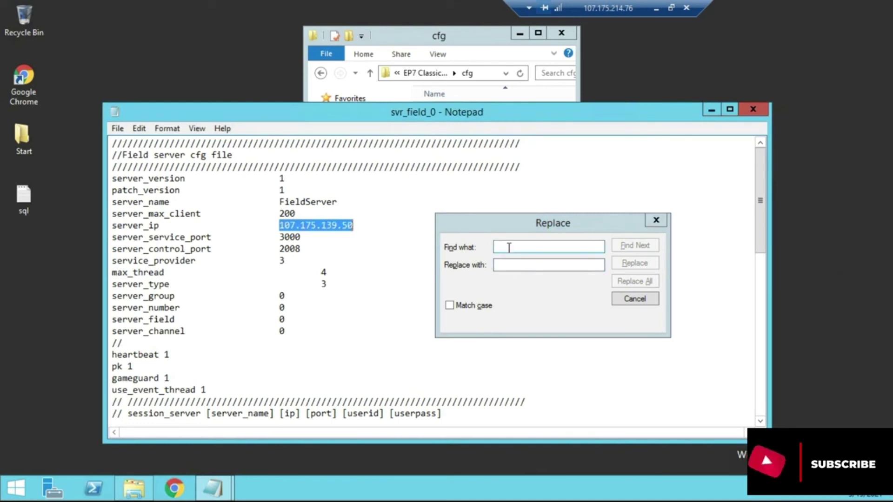
{"action": "left_click", "coordinate": [508, 247]}
{"action": "key", "text": "ctrl+v"}
{"action": "left_click", "coordinate": [512, 265]}
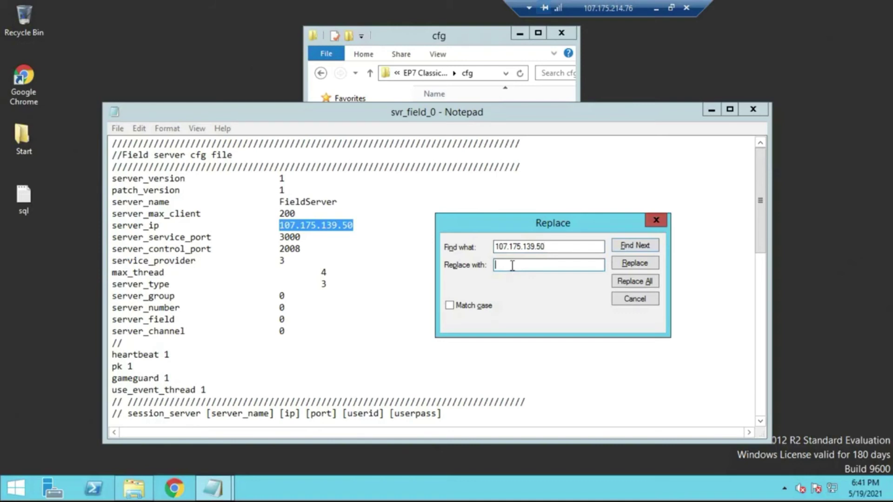
{"action": "key", "text": "ctrl+v"}
{"action": "key", "text": "BackSpace"}
{"action": "key", "text": "BackSpace"}
{"action": "key", "text": "BackSpace"}
{"action": "type", "text": "21"}
{"action": "left_click", "coordinate": [452, 307]}
{"action": "left_click", "coordinate": [629, 280]}
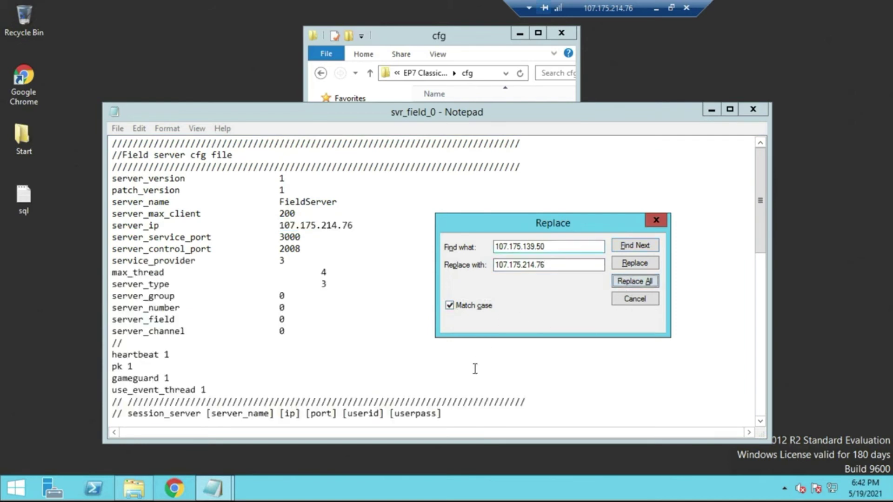
Replace the old session_server password with the new one, then save and close svr_field_0.
{"action": "left_click_drag", "start_coordinate": [761, 232], "coordinate": [757, 259]}
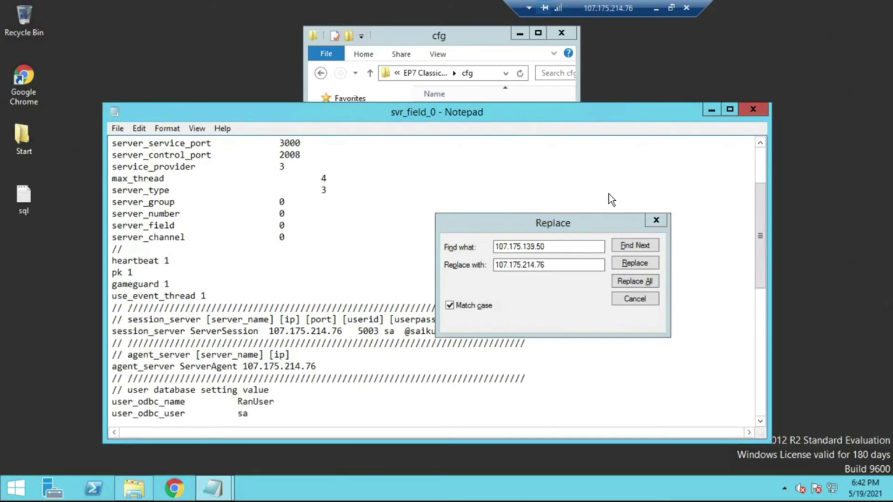
{"action": "left_click", "coordinate": [594, 225]}
{"action": "left_click_drag", "start_coordinate": [594, 226], "coordinate": [588, 185]}
{"action": "left_click_drag", "start_coordinate": [409, 332], "coordinate": [458, 331]}
{"action": "key", "text": "ctrl+c"}
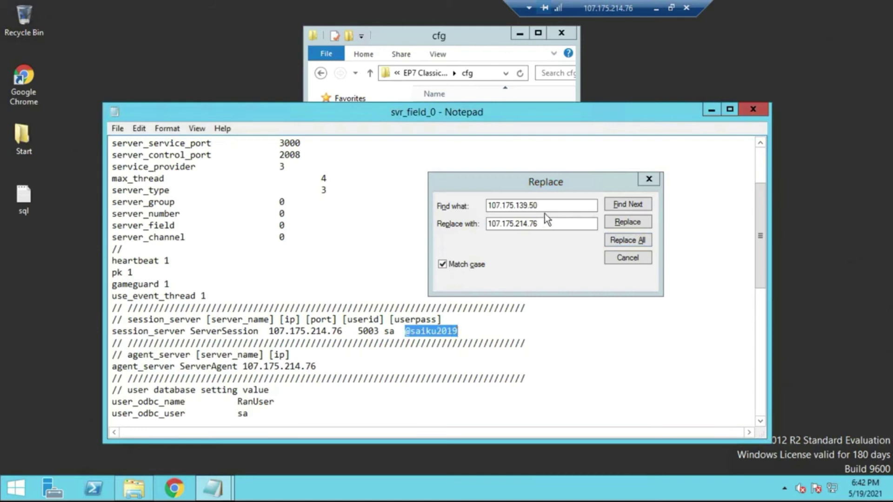
{"action": "left_click_drag", "start_coordinate": [540, 205], "coordinate": [465, 219]}
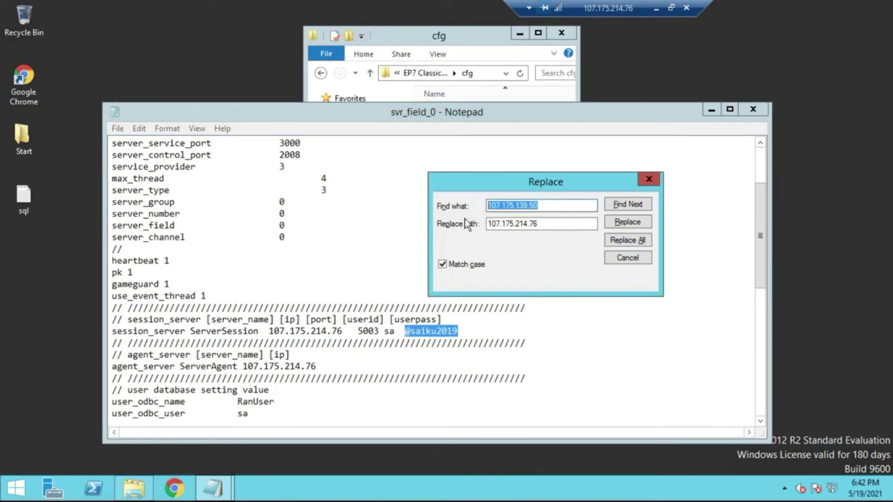
{"action": "key", "text": "ctrl+v"}
{"action": "left_click_drag", "start_coordinate": [543, 226], "coordinate": [474, 229]}
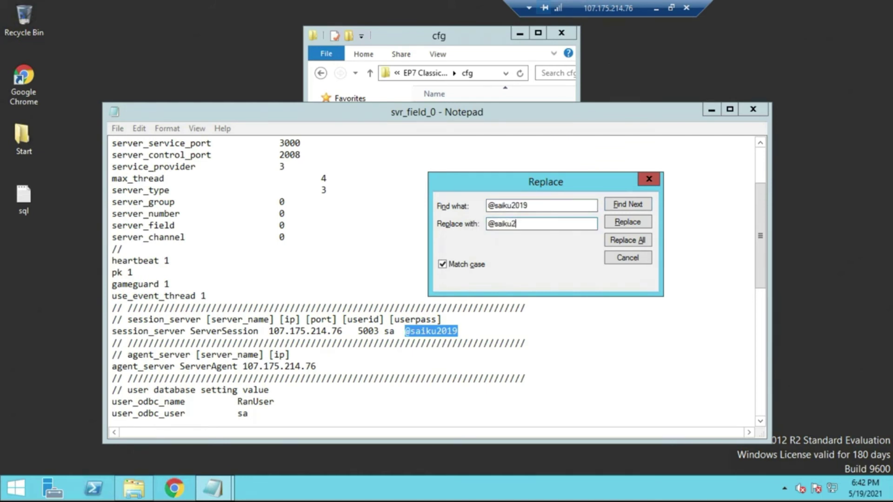
{"action": "left_click", "coordinate": [621, 240]}
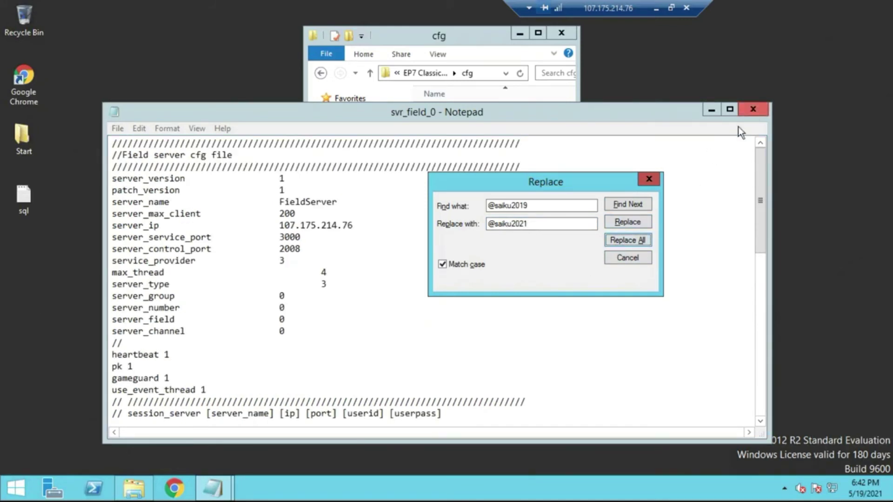
{"action": "left_click", "coordinate": [753, 108]}
{"action": "left_click", "coordinate": [413, 252]}
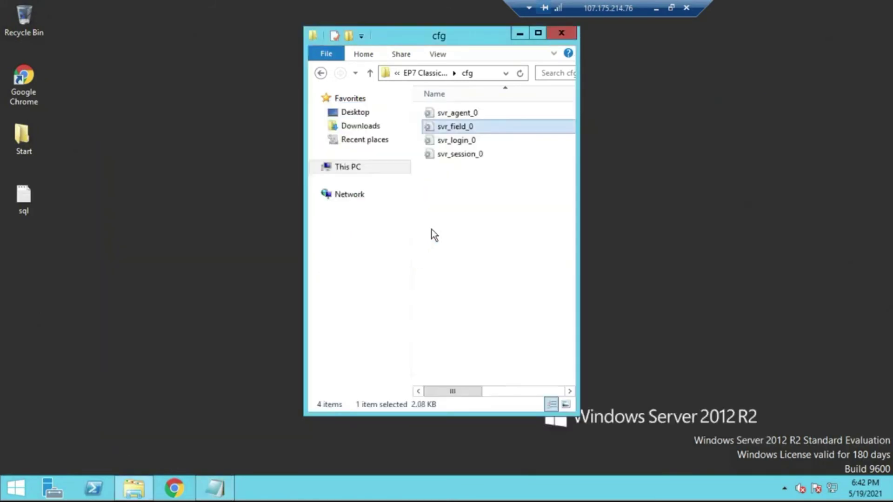
Open svr_login_0 in Notepad and replace all 107.175.139.50 with 107.175.214.76.
{"action": "right_click", "coordinate": [450, 143]}
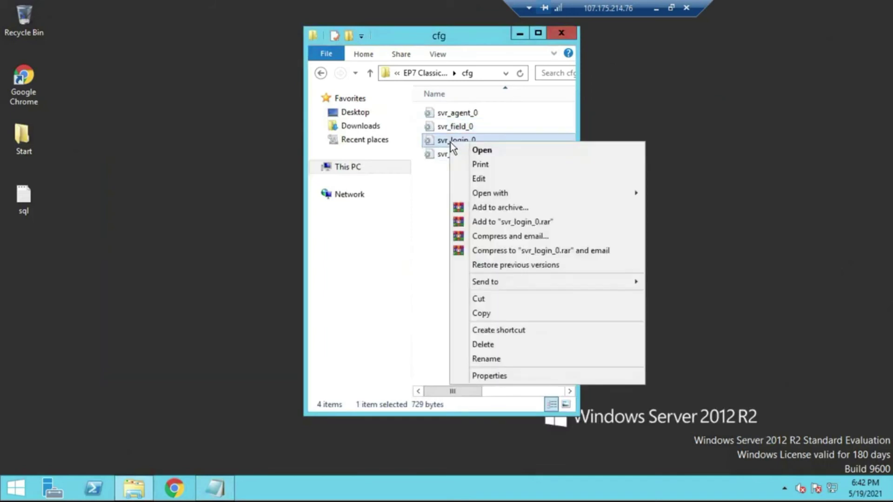
{"action": "left_click", "coordinate": [484, 177]}
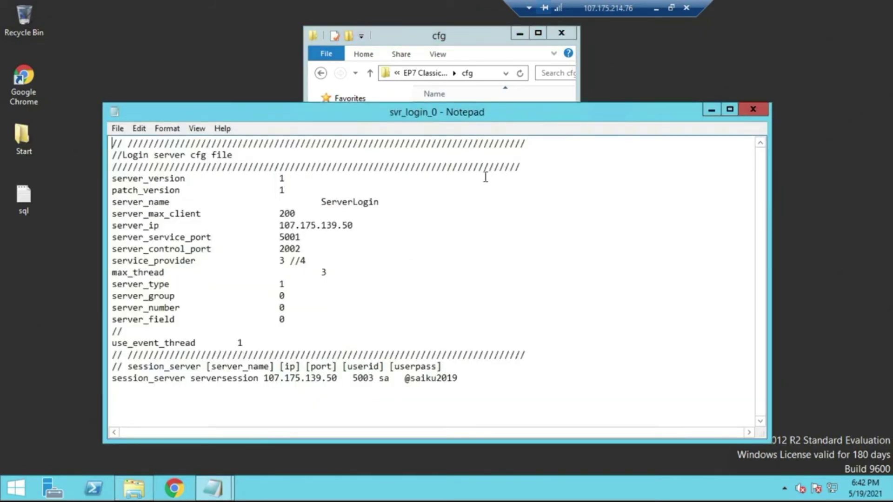
{"action": "key", "text": "ctrl+h"}
{"action": "left_click_drag", "start_coordinate": [274, 192], "coordinate": [623, 186]}
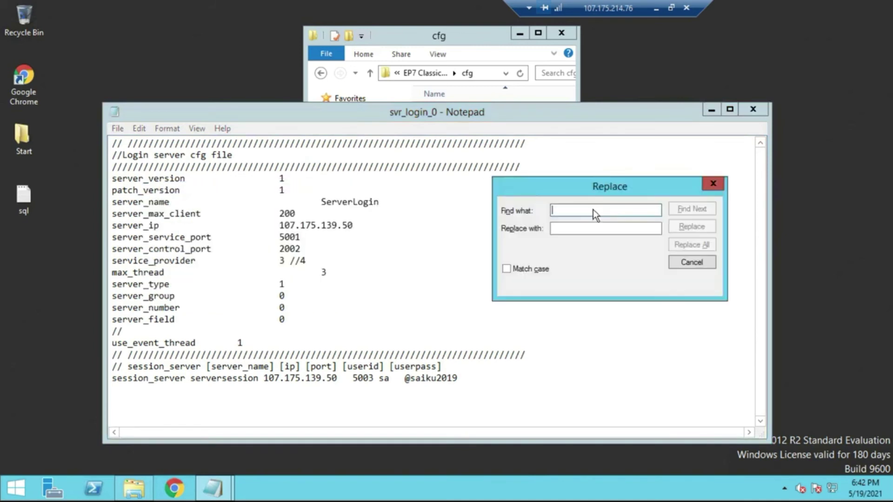
{"action": "left_click_drag", "start_coordinate": [279, 226], "coordinate": [350, 226]}
{"action": "right_click", "coordinate": [344, 221]}
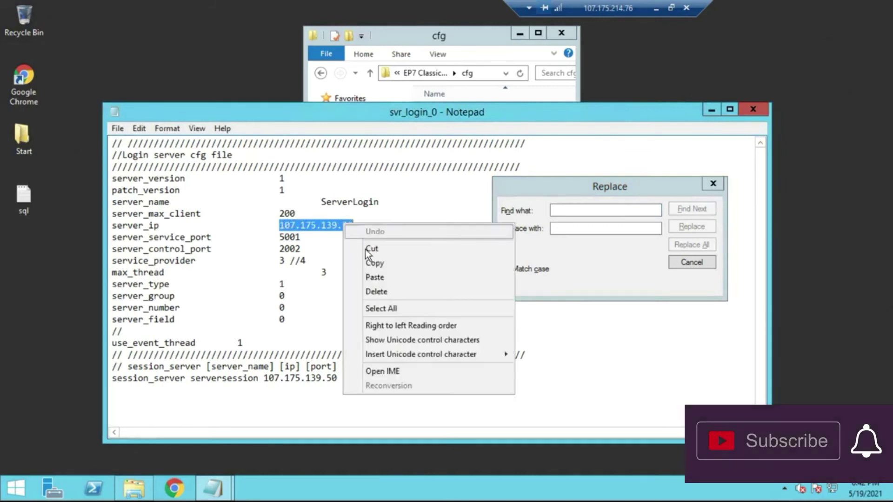
{"action": "left_click", "coordinate": [469, 255]}
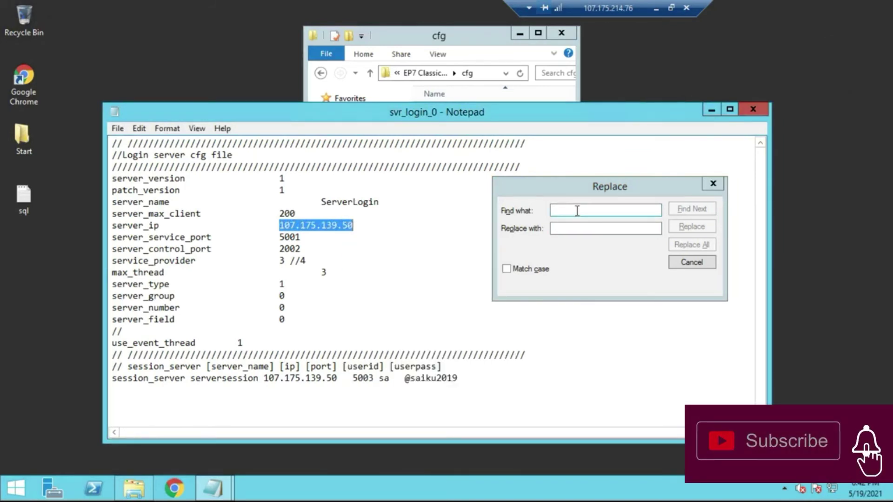
{"action": "right_click", "coordinate": [577, 212]}
{"action": "left_click", "coordinate": [601, 265]}
{"action": "left_click", "coordinate": [577, 228]}
{"action": "right_click", "coordinate": [577, 229]}
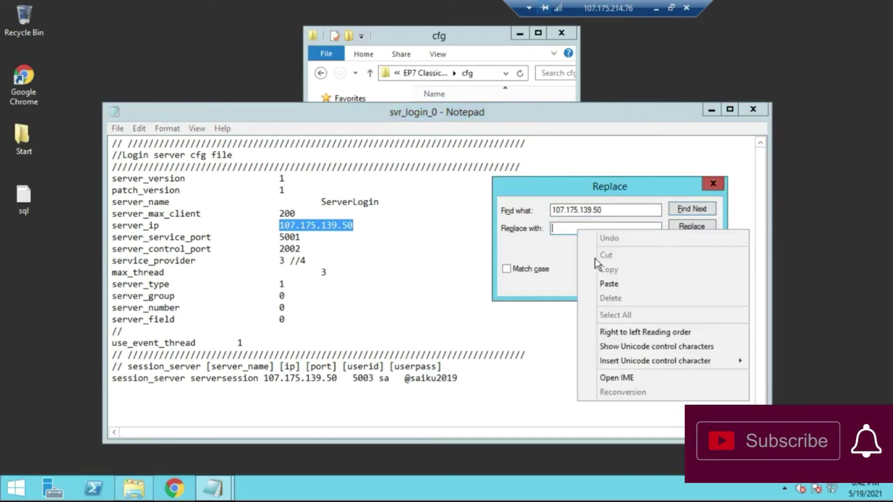
{"action": "left_click", "coordinate": [607, 284]}
{"action": "key", "text": "BackSpace"}
{"action": "key", "text": "BackSpace"}
{"action": "key", "text": "BackSpace"}
{"action": "type", "text": "214.76"}
{"action": "left_click", "coordinate": [511, 269]}
{"action": "left_click", "coordinate": [696, 247]}
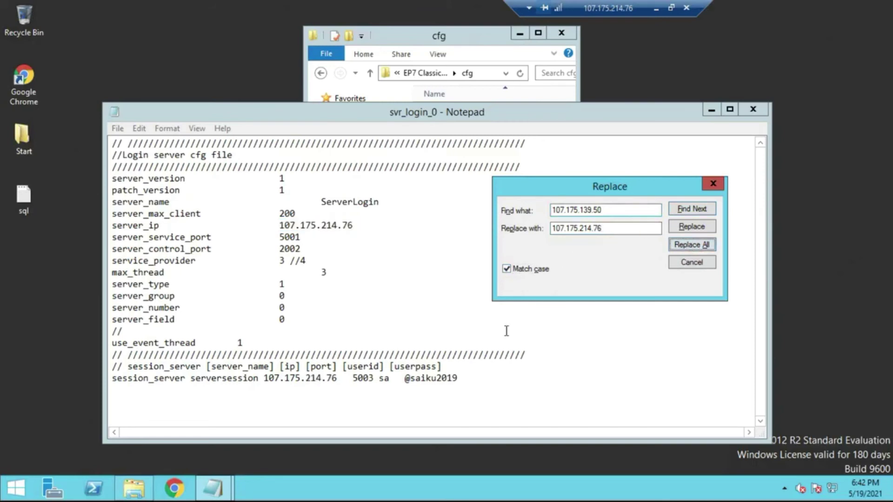
Replace the old session_server password with the new one, then save and close svr_login_0.
{"action": "left_click_drag", "start_coordinate": [405, 378], "coordinate": [460, 379]}
{"action": "right_click", "coordinate": [445, 378]}
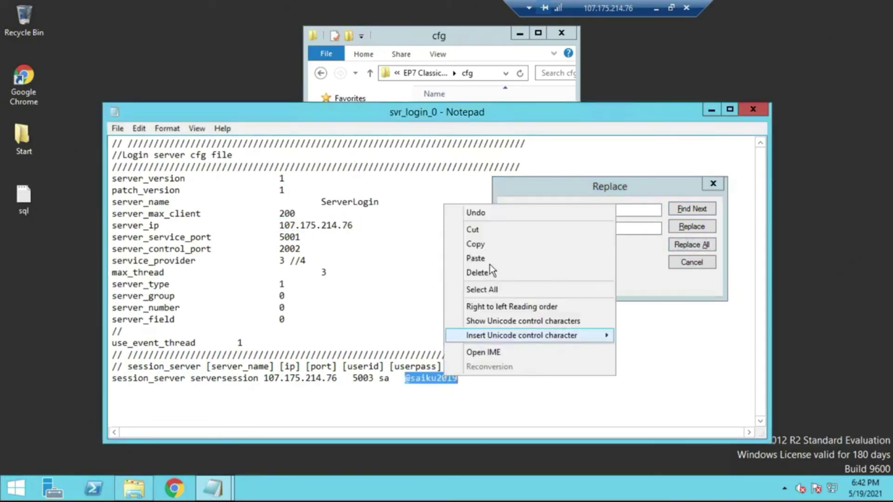
{"action": "left_click", "coordinate": [477, 247]}
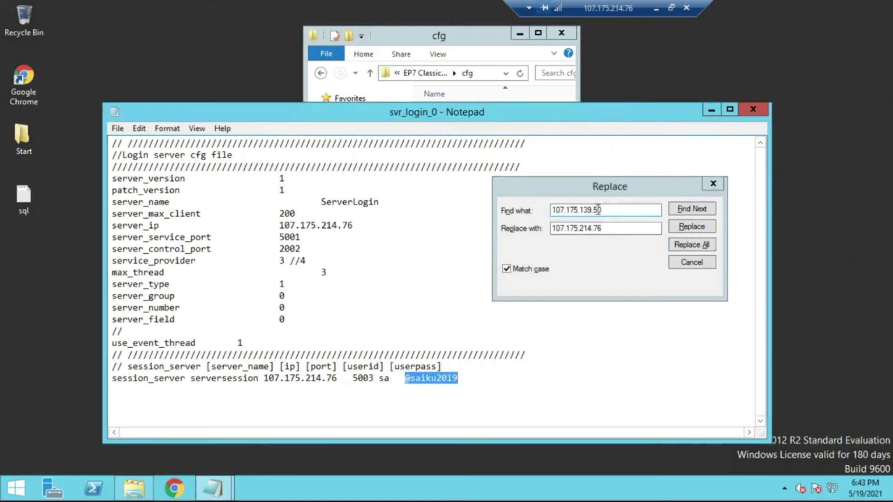
{"action": "left_click", "coordinate": [544, 207]}
{"action": "right_click", "coordinate": [579, 208]}
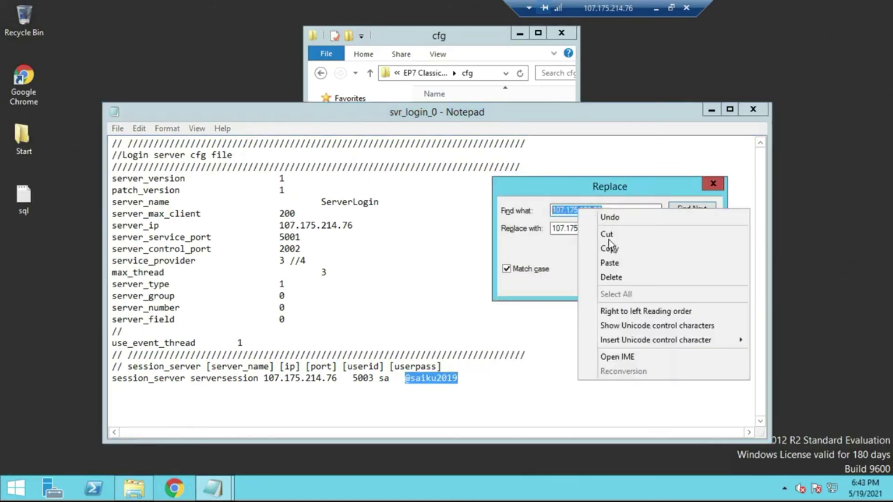
{"action": "left_click", "coordinate": [608, 259]}
{"action": "left_click_drag", "start_coordinate": [600, 229], "coordinate": [512, 234]}
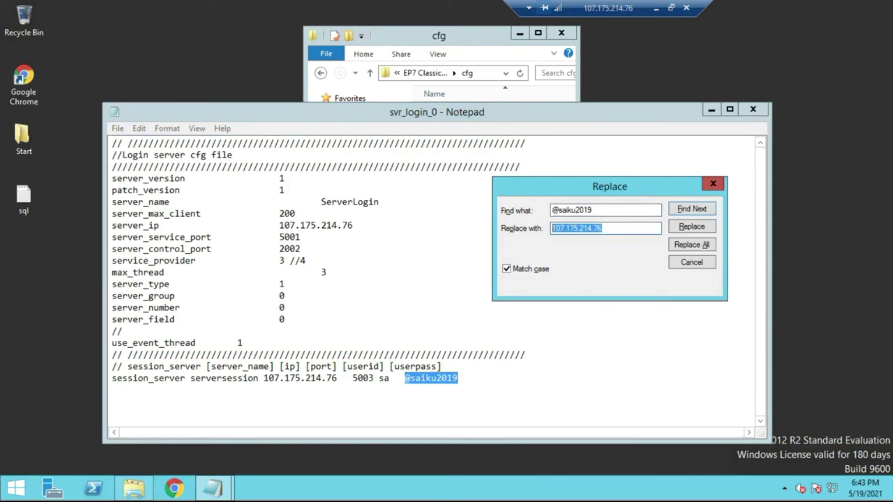
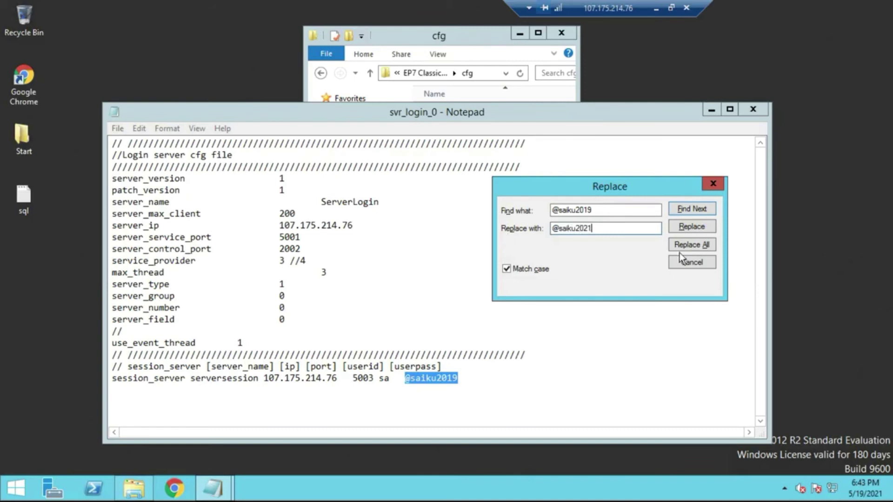
{"action": "left_click", "coordinate": [684, 247]}
{"action": "left_click", "coordinate": [753, 110]}
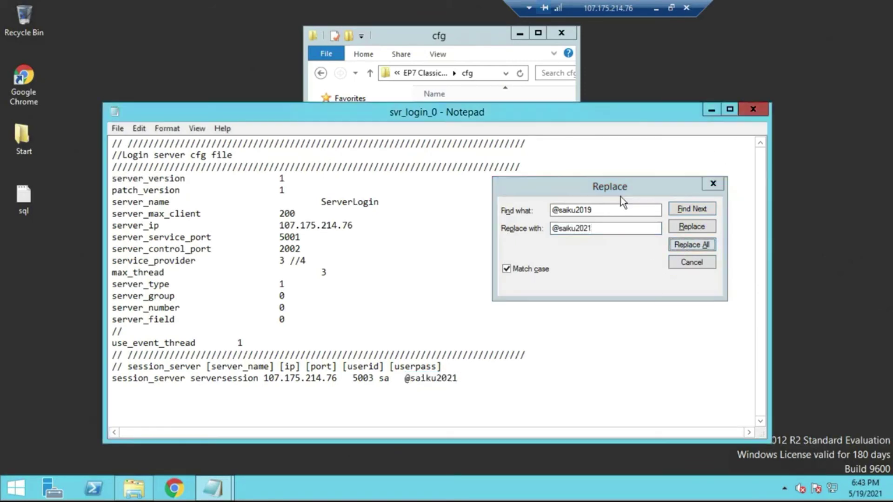
{"action": "left_click", "coordinate": [417, 251]}
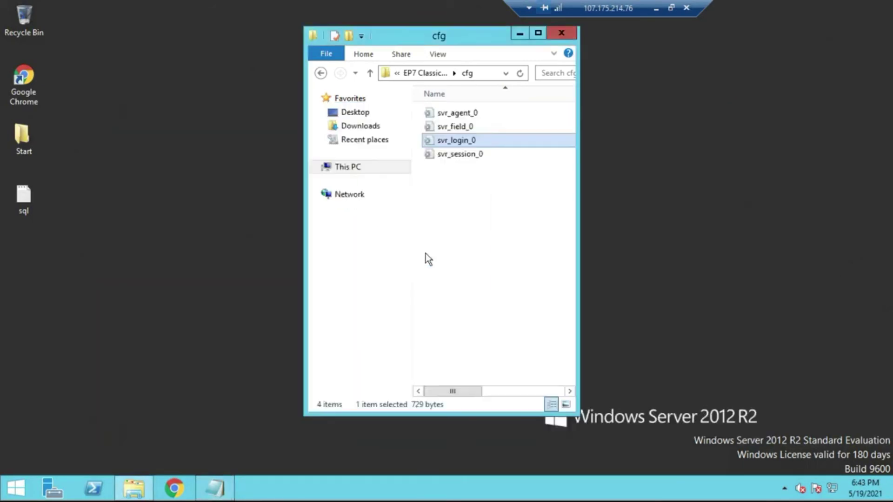
Open svr_session_0 in Notepad and replace server_ip 107.175.139.50 with 107.175.214.76.
{"action": "right_click", "coordinate": [450, 156]}
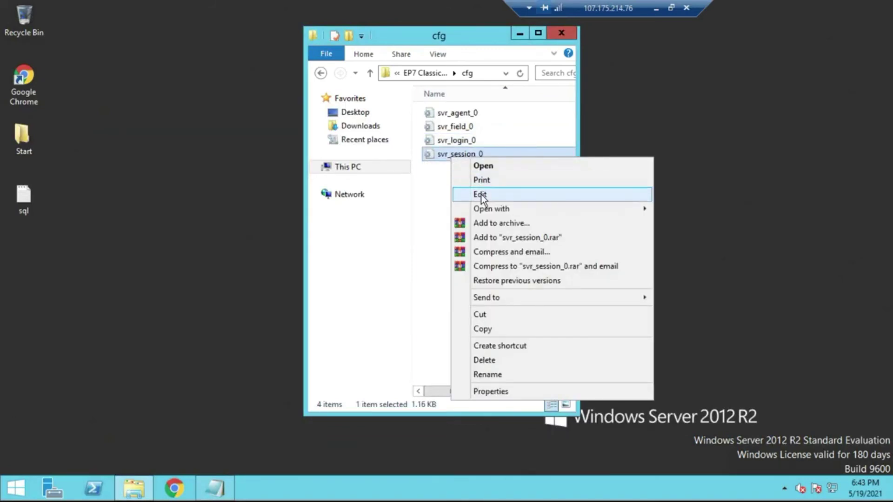
{"action": "left_click", "coordinate": [481, 197]}
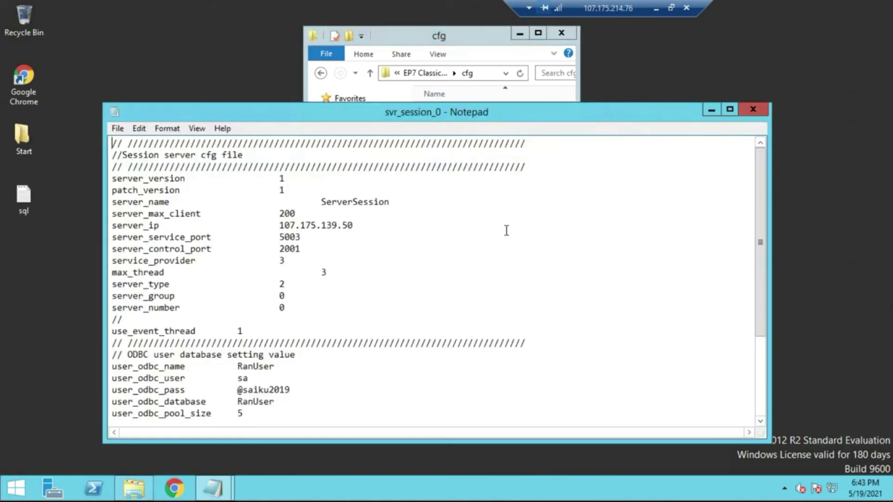
{"action": "key", "text": "ctrl+h"}
{"action": "left_click_drag", "start_coordinate": [310, 192], "coordinate": [645, 194]}
{"action": "left_click_drag", "start_coordinate": [279, 226], "coordinate": [358, 227]}
{"action": "right_click", "coordinate": [336, 219]}
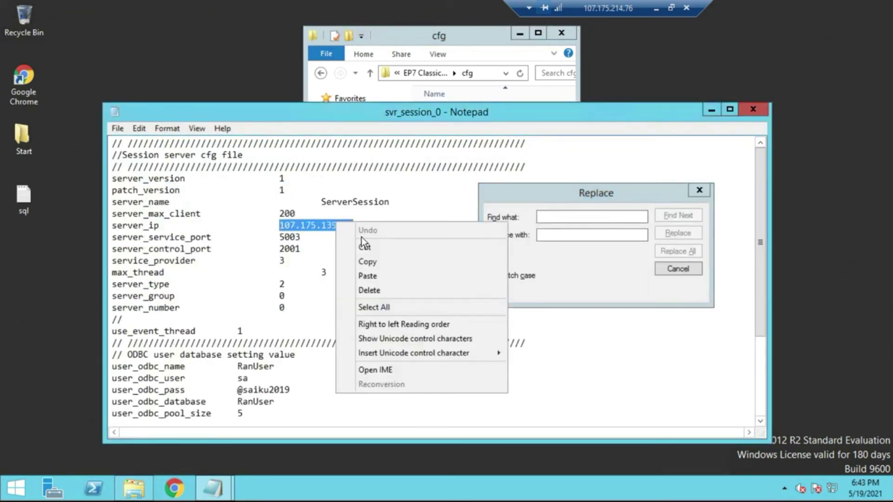
{"action": "left_click", "coordinate": [374, 259]}
{"action": "left_click", "coordinate": [548, 217]}
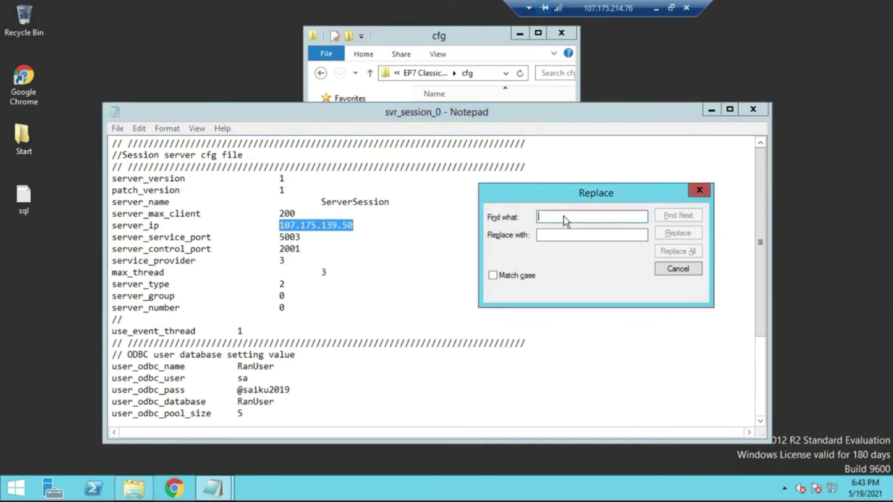
{"action": "right_click", "coordinate": [563, 216]}
{"action": "left_click", "coordinate": [576, 271]}
{"action": "left_click", "coordinate": [563, 231]}
{"action": "key", "text": "ctrl+v"}
{"action": "key", "text": "BackSpace"}
{"action": "key", "text": "BackSpace"}
{"action": "key", "text": "BackSpace"}
{"action": "key", "text": "BackSpace"}
{"action": "key", "text": "BackSpace"}
{"action": "key", "text": "BackSpace"}
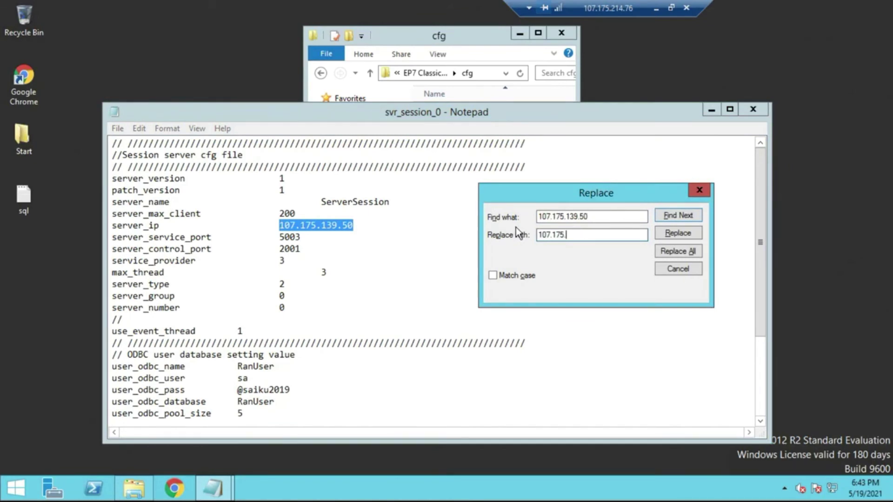
{"action": "type", "text": "21"}
{"action": "left_click", "coordinate": [503, 276]}
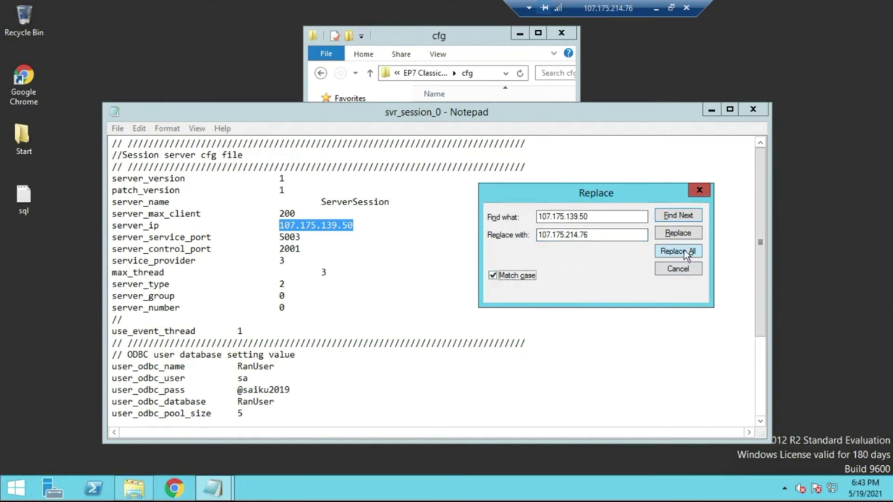
{"action": "left_click", "coordinate": [685, 252]}
Replace the old user_odbc_pass with the new password, then save and close svr_session_0.
{"action": "left_click_drag", "start_coordinate": [237, 390], "coordinate": [291, 389]}
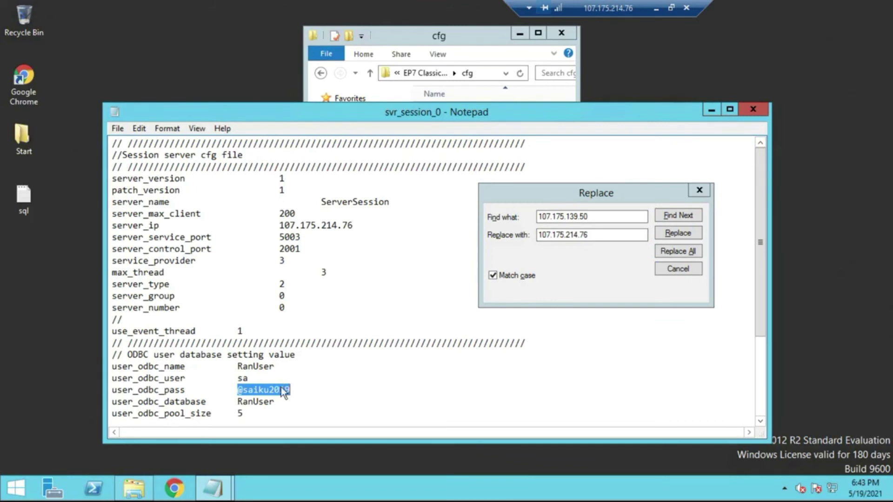
{"action": "right_click", "coordinate": [282, 388]}
{"action": "left_click", "coordinate": [317, 253]}
{"action": "double_click", "coordinate": [595, 216]}
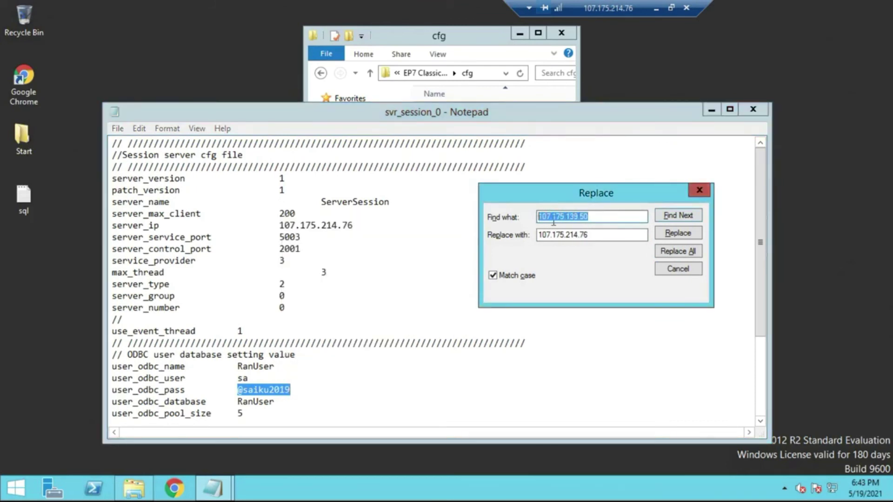
{"action": "right_click", "coordinate": [577, 217]}
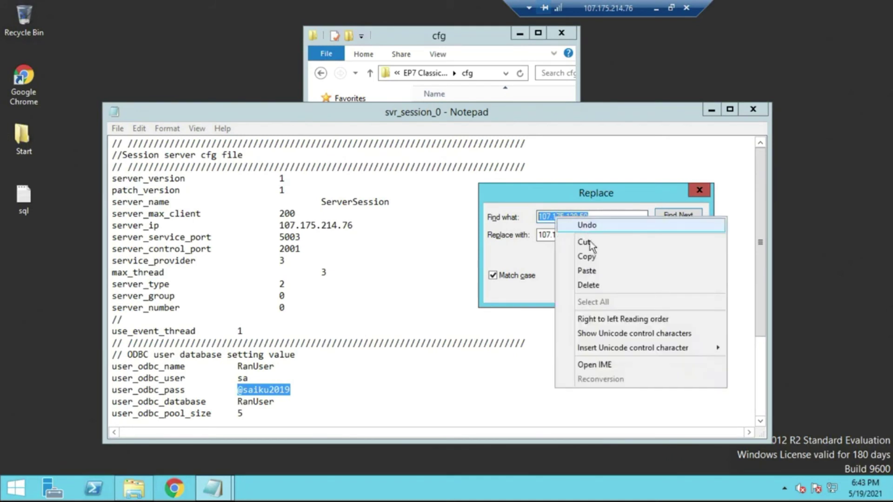
{"action": "left_click", "coordinate": [590, 272]}
{"action": "left_click_drag", "start_coordinate": [595, 235], "coordinate": [490, 241]}
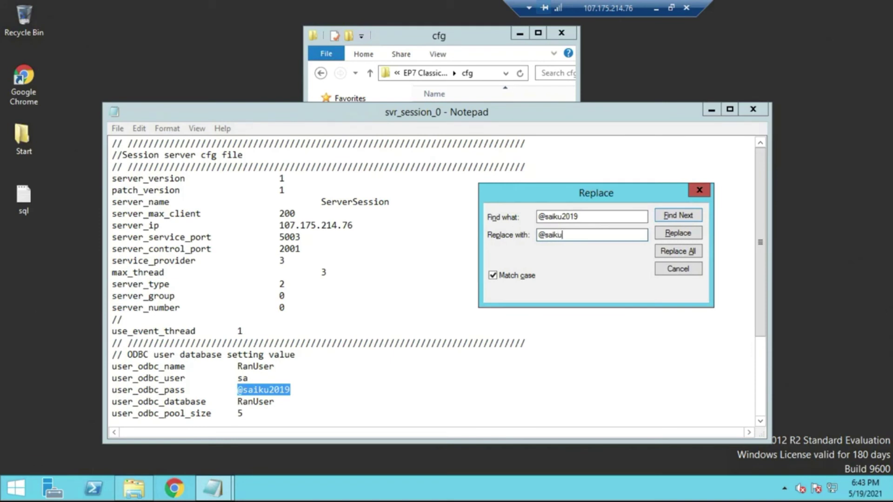
{"action": "left_click", "coordinate": [680, 251]}
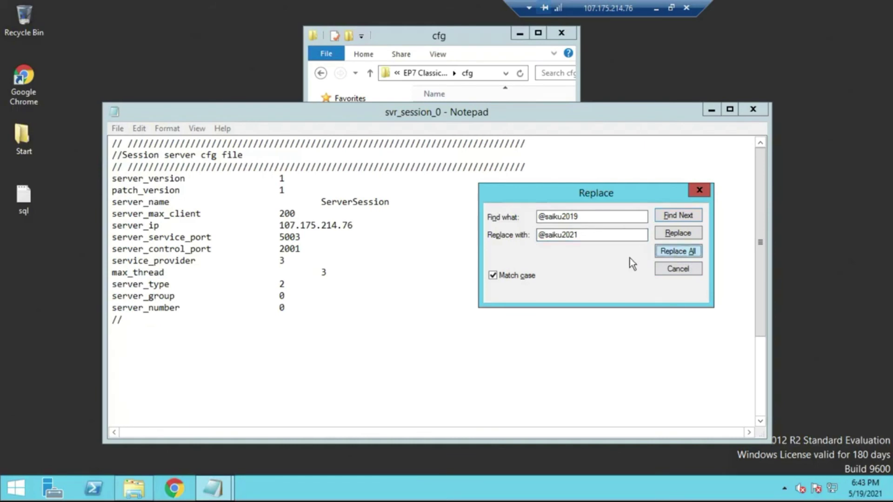
{"action": "left_click", "coordinate": [753, 111]}
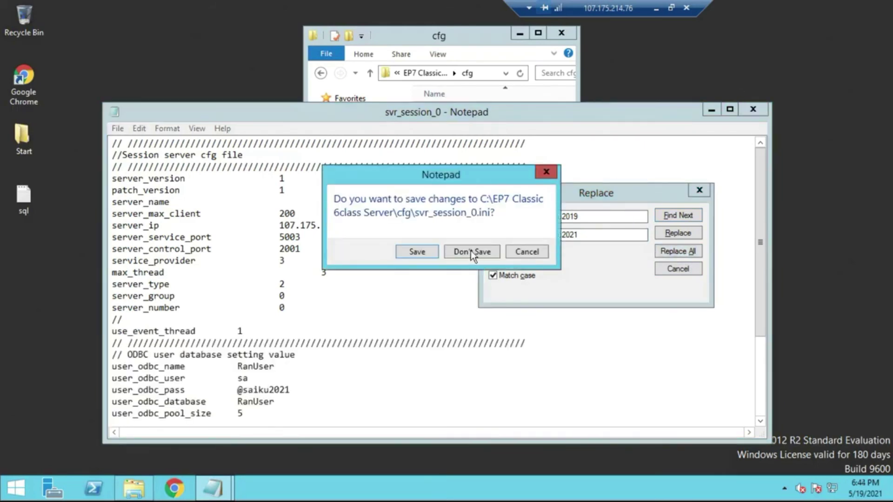
{"action": "left_click", "coordinate": [417, 251]}
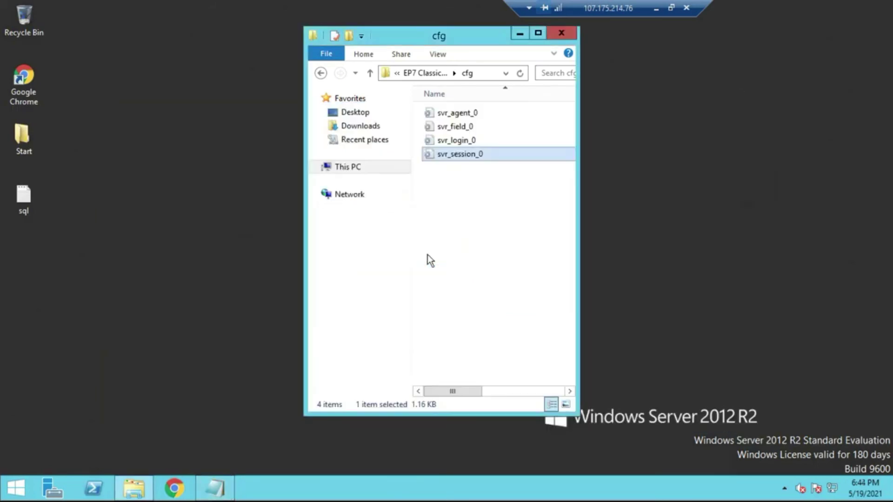
Launch [Edit]TextFile from EP7 Classic 6class Server and load the param file decoded.
{"action": "left_click", "coordinate": [370, 72]}
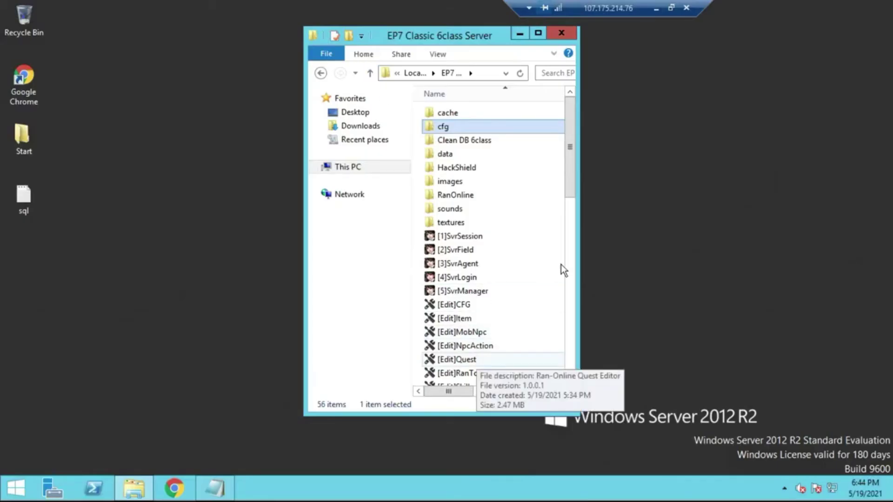
{"action": "scroll", "coordinate": [570, 206], "scroll_direction": "down", "scroll_amount": 2}
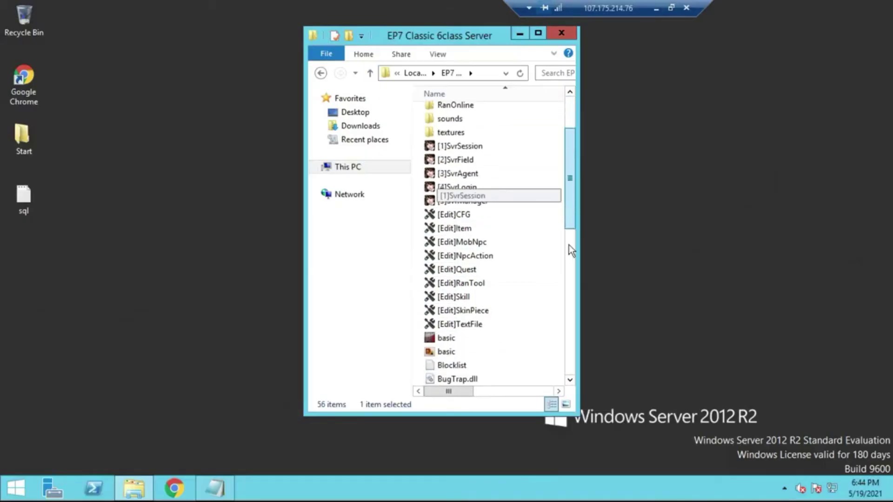
{"action": "double_click", "coordinate": [462, 326]}
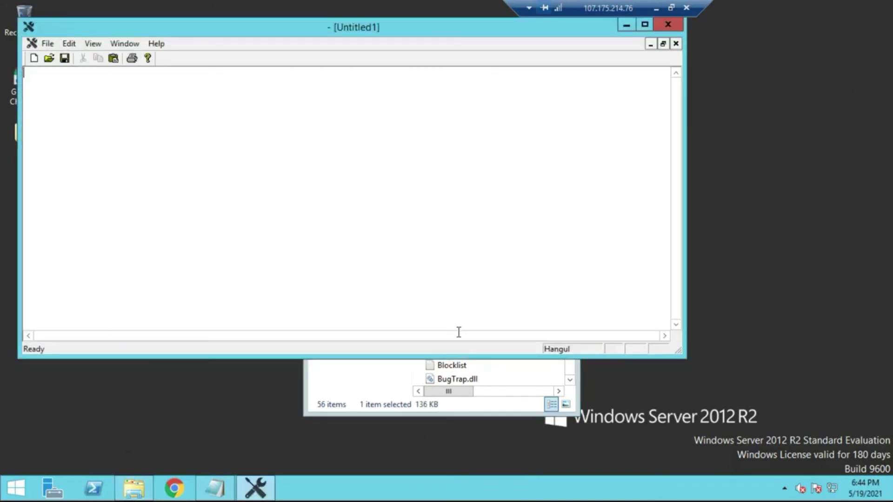
{"action": "left_click", "coordinate": [459, 366]}
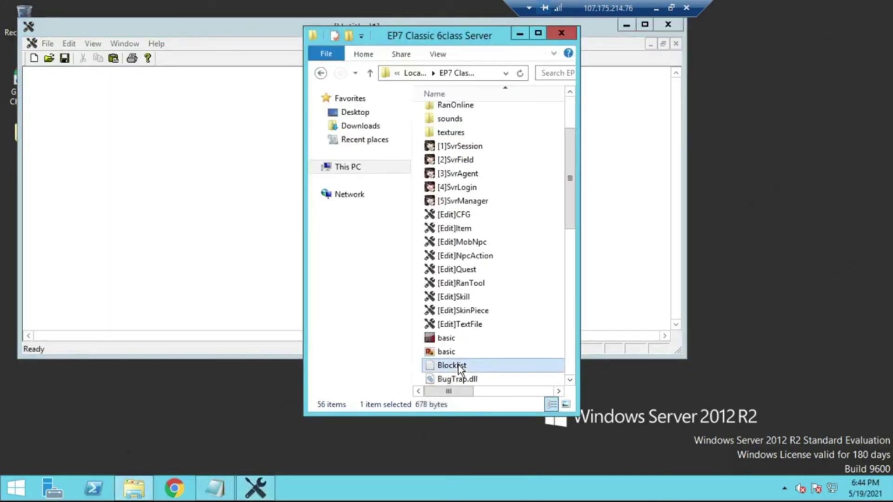
{"action": "key", "text": "p"}
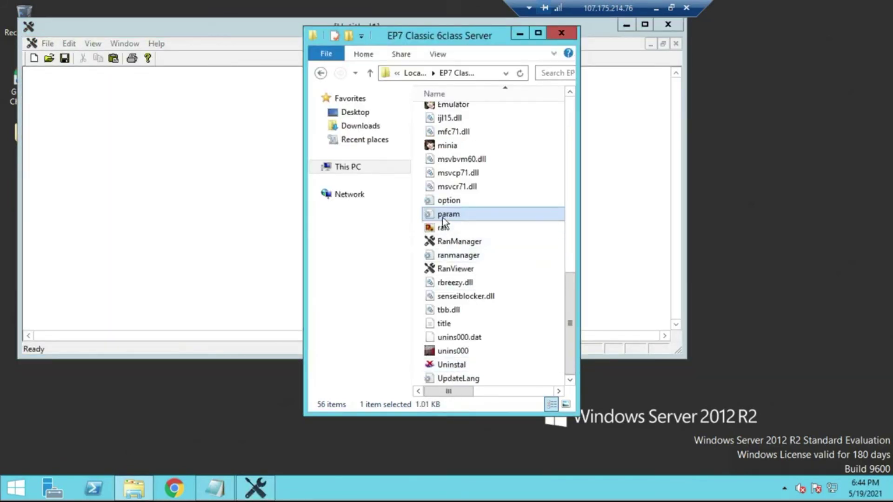
{"action": "left_click_drag", "start_coordinate": [436, 219], "coordinate": [259, 255]}
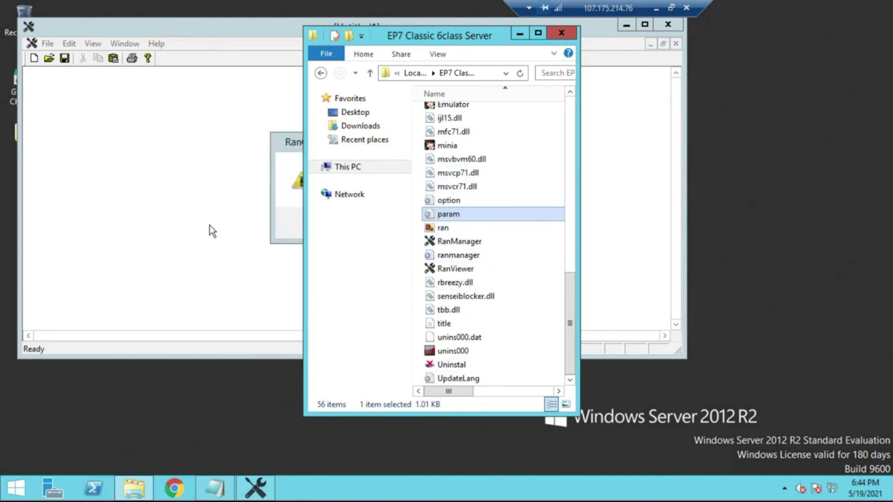
{"action": "left_click", "coordinate": [319, 224]}
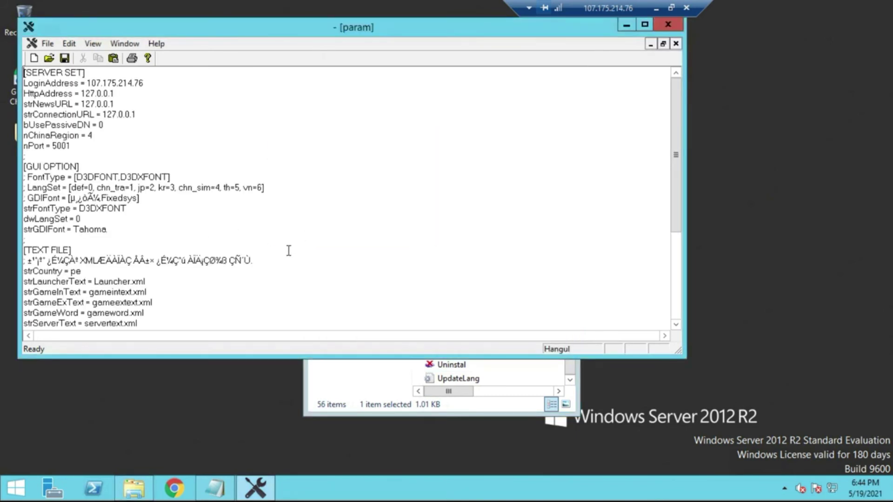
Change LoginAddress to 107.175.214.76 and save the param file encoded.
{"action": "left_click", "coordinate": [145, 82]}
{"action": "key", "text": "BackSpace"}
{"action": "key", "text": "BackSpace"}
{"action": "key", "text": "BackSpace"}
{"action": "key", "text": "BackSpace"}
{"action": "key", "text": "BackSpace"}
{"action": "key", "text": "BackSpace"}
{"action": "key", "text": "BackSpace"}
{"action": "key", "text": "BackSpace"}
{"action": "key", "text": "BackSpace"}
{"action": "type", "text": "75.214.76"}
{"action": "left_click", "coordinate": [64, 59]}
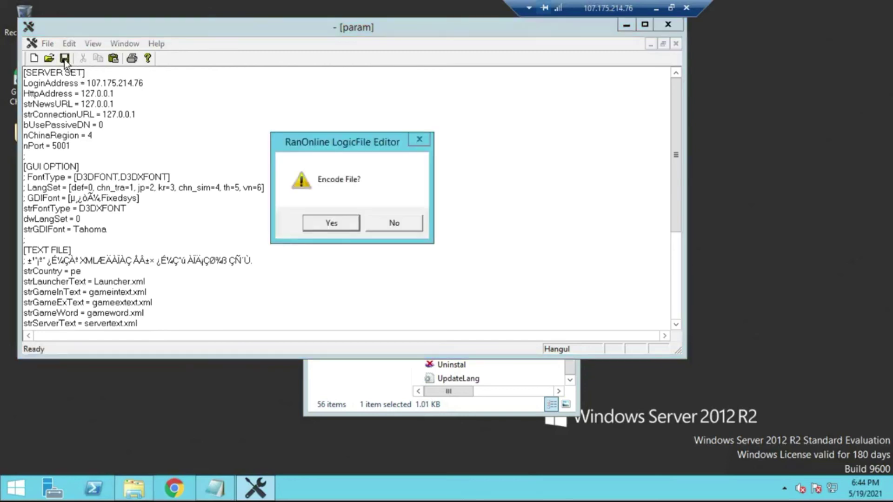
{"action": "left_click", "coordinate": [331, 225]}
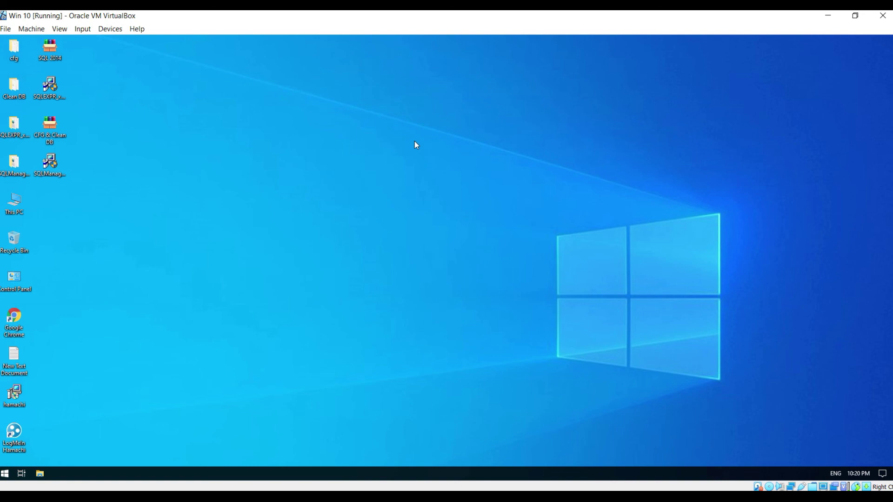
Browse to C:\Program Files\Microsoft SQL Server\MSSQL12.SQLEXPRESS\MSSQL\Backup, granting folder access.
{"action": "key", "text": "super+e"}
{"action": "double_click", "coordinate": [281, 292]}
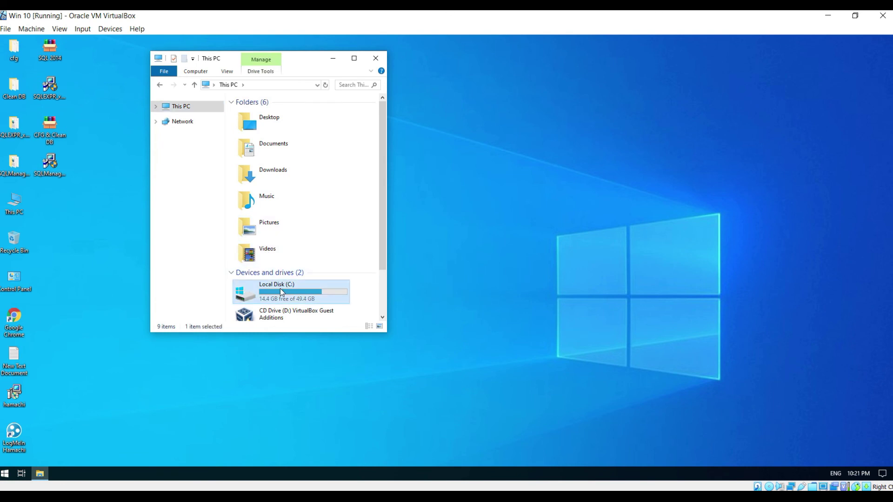
{"action": "double_click", "coordinate": [267, 135]}
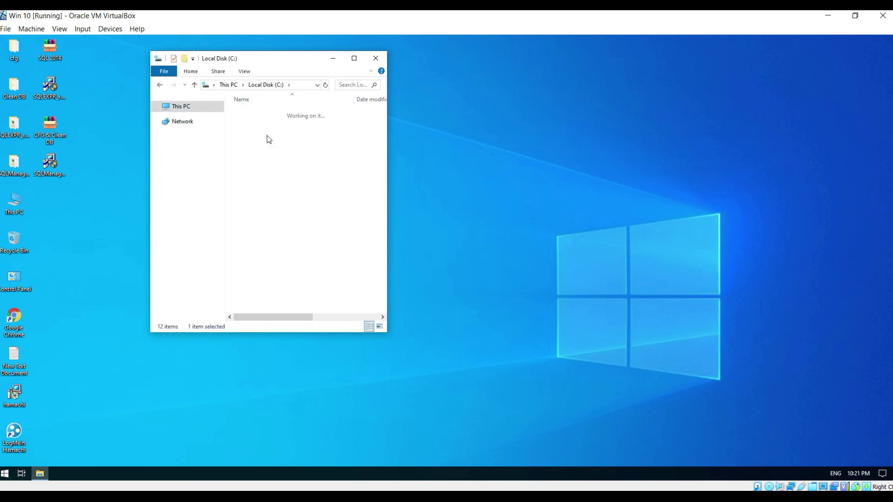
{"action": "left_click", "coordinate": [274, 172]}
{"action": "double_click", "coordinate": [275, 172]}
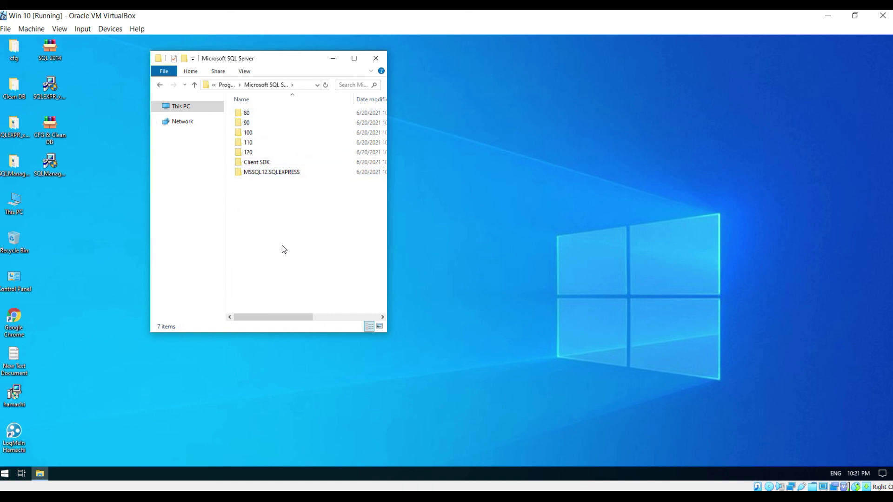
{"action": "double_click", "coordinate": [272, 173]}
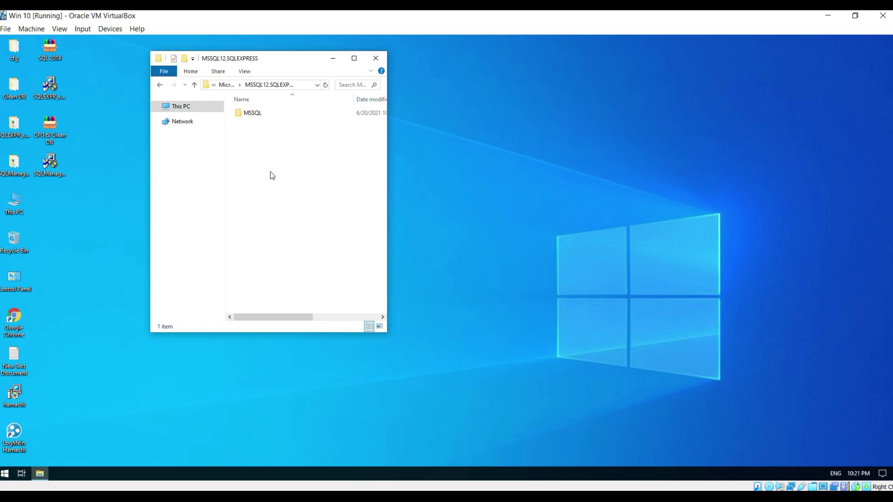
{"action": "double_click", "coordinate": [246, 114]}
{"action": "double_click", "coordinate": [253, 113]}
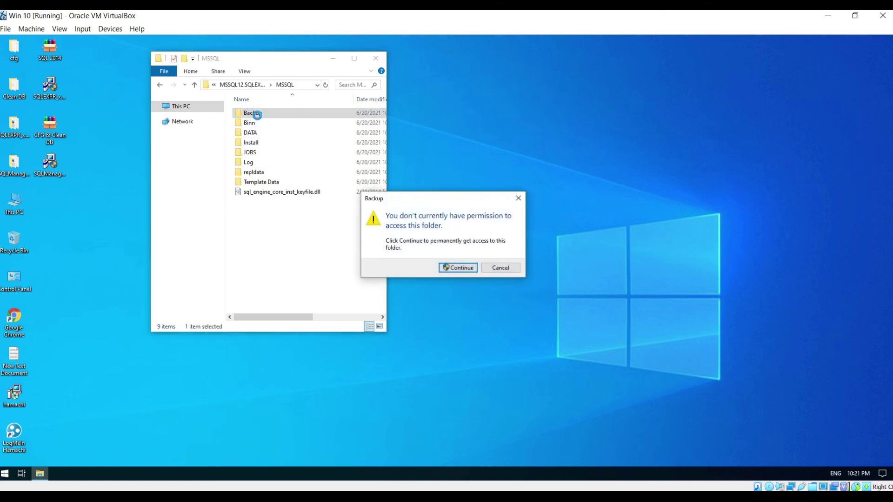
{"action": "left_click", "coordinate": [457, 268]}
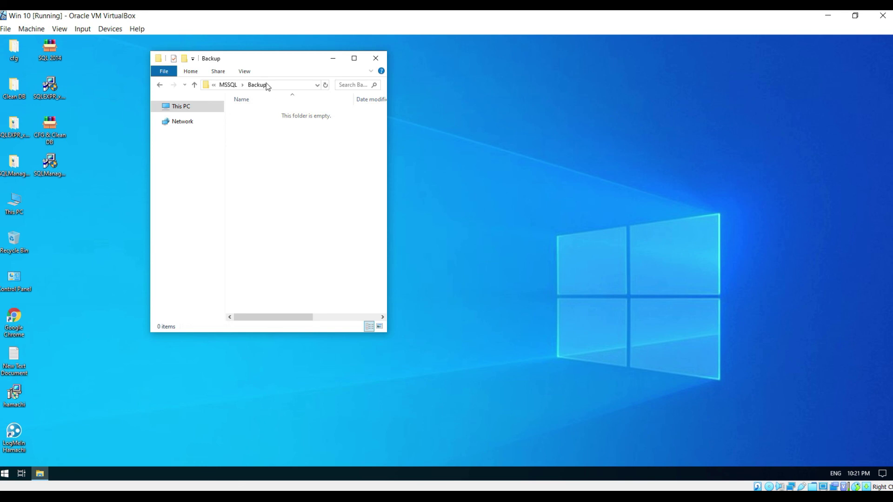
{"action": "left_click_drag", "start_coordinate": [261, 63], "coordinate": [513, 75]}
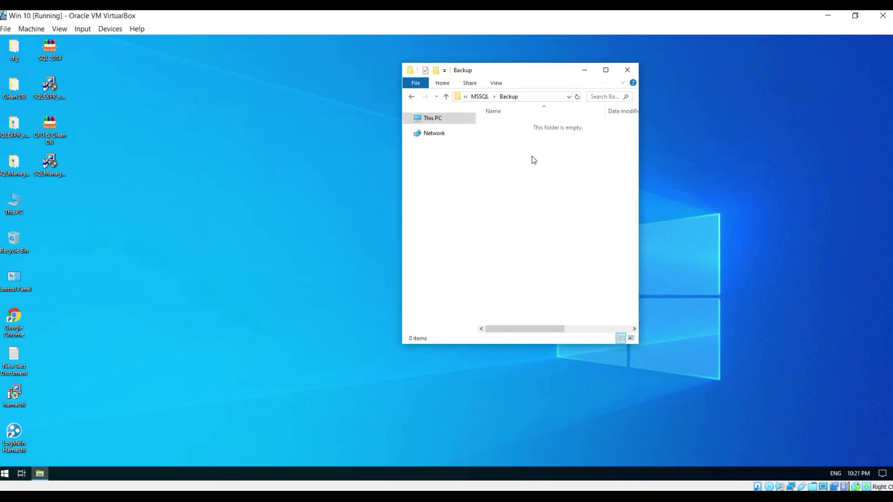
{"action": "left_click", "coordinate": [5, 473]}
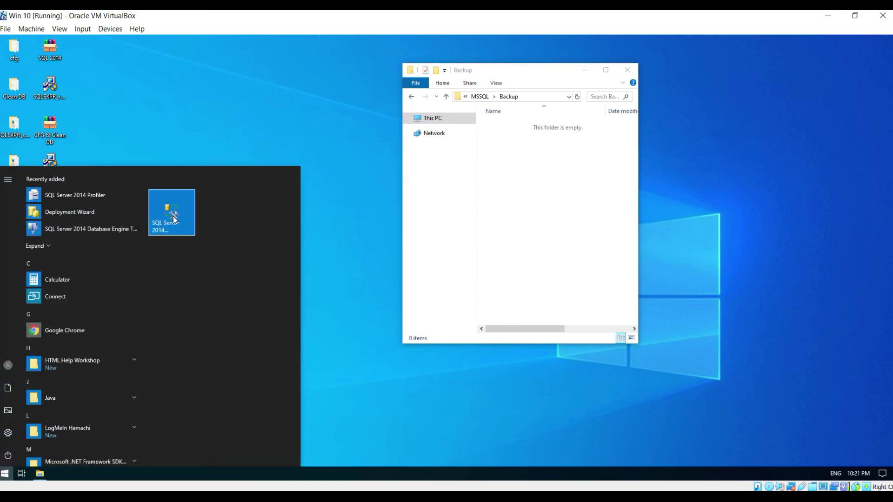
Start SQL Server 2014 Management Studio, connect to SQLEXPRESS and expand Databases.
{"action": "left_click", "coordinate": [173, 218]}
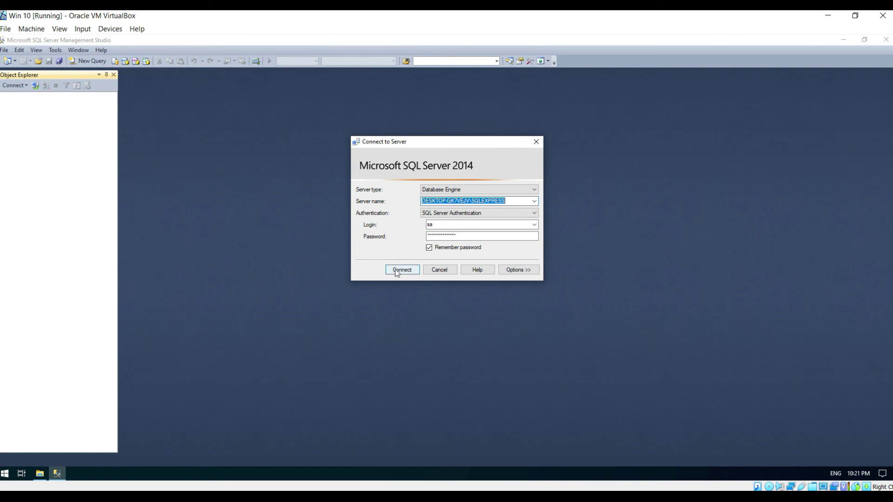
{"action": "left_click", "coordinate": [396, 270]}
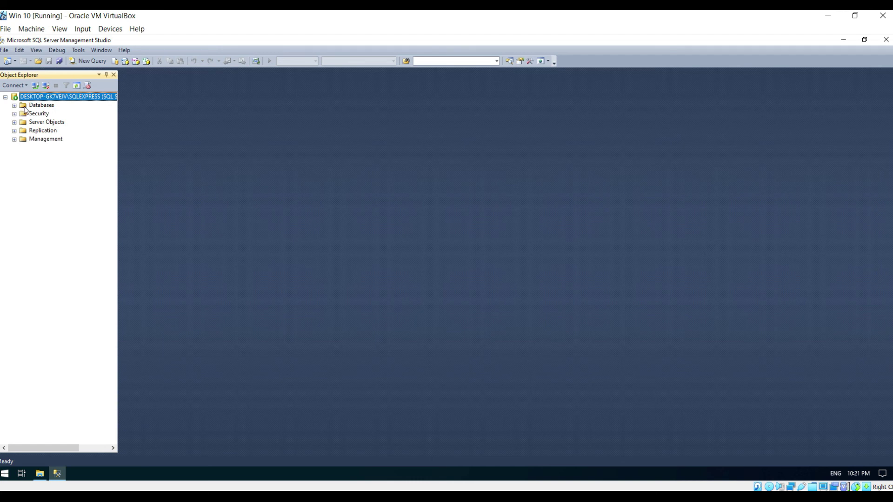
{"action": "right_click", "coordinate": [30, 108]}
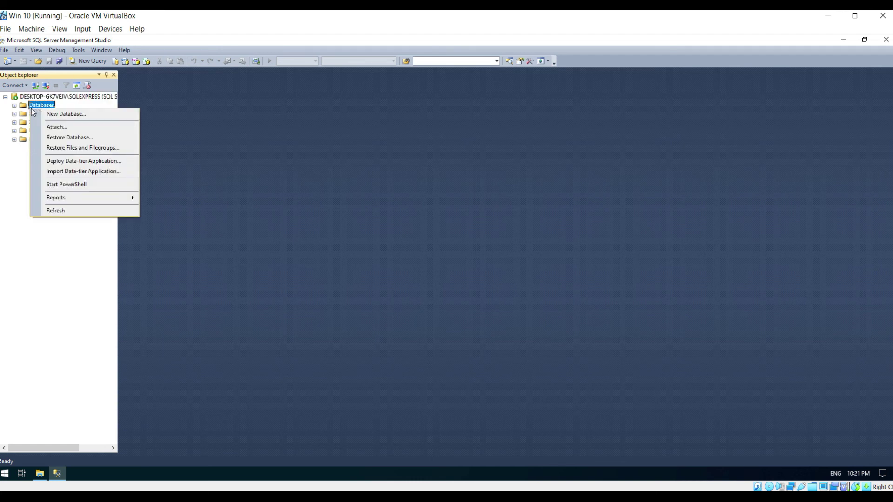
{"action": "left_click", "coordinate": [14, 106]}
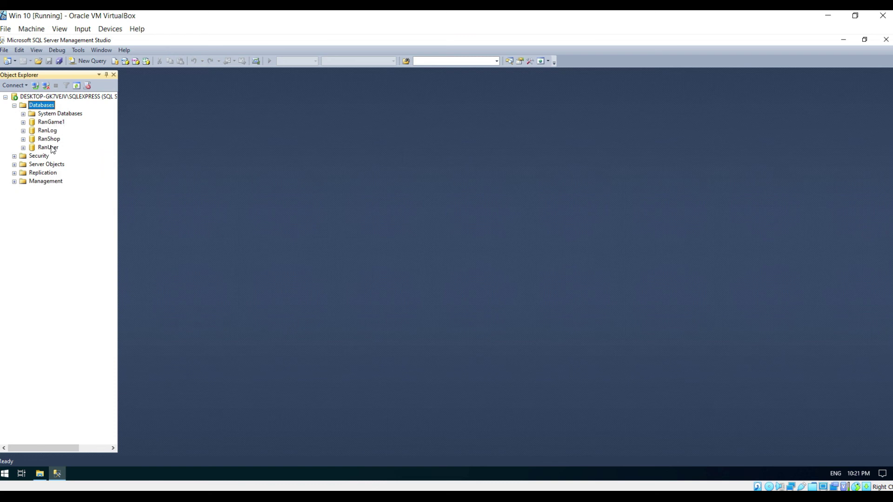
Back up RanGame1 to disk and refresh the Backup folder to show RanGame1.bak.
{"action": "right_click", "coordinate": [47, 124]}
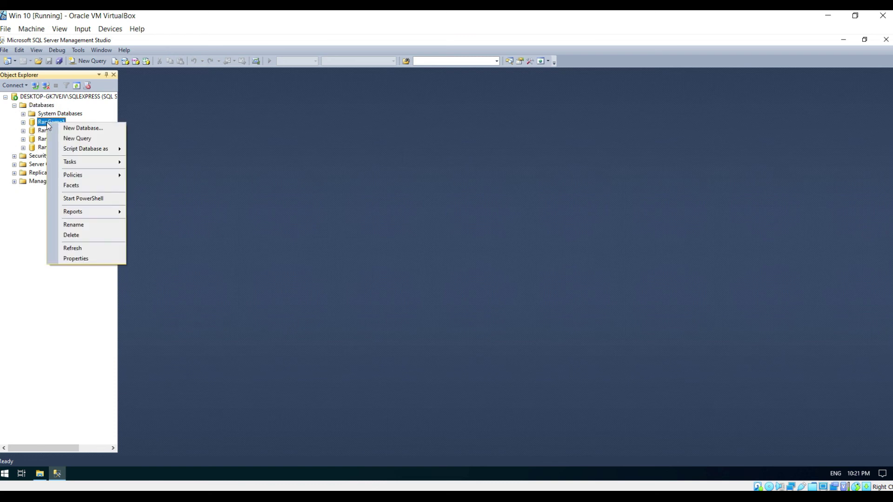
{"action": "mouse_move", "coordinate": [93, 162]}
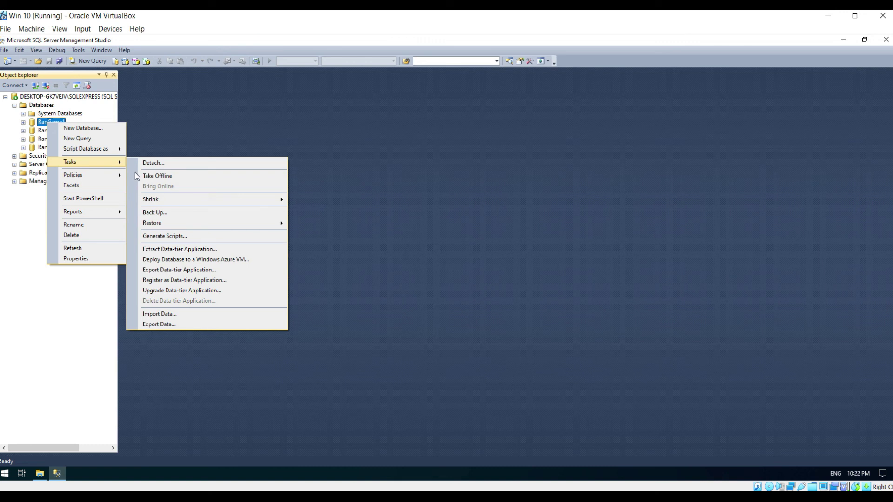
{"action": "left_click", "coordinate": [169, 212]}
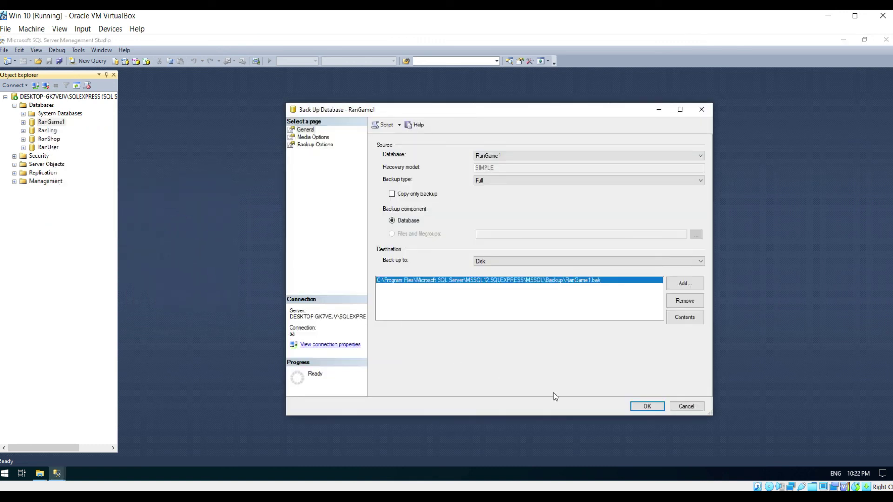
{"action": "left_click", "coordinate": [644, 405]}
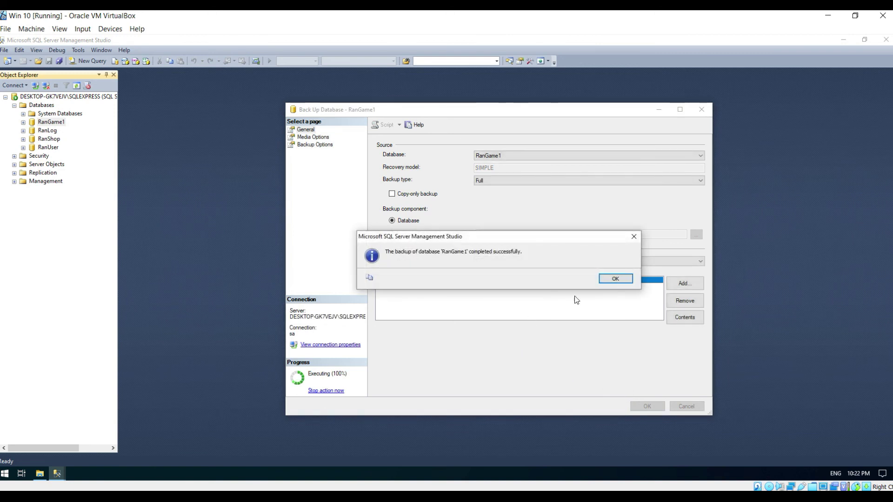
{"action": "left_click", "coordinate": [608, 278]}
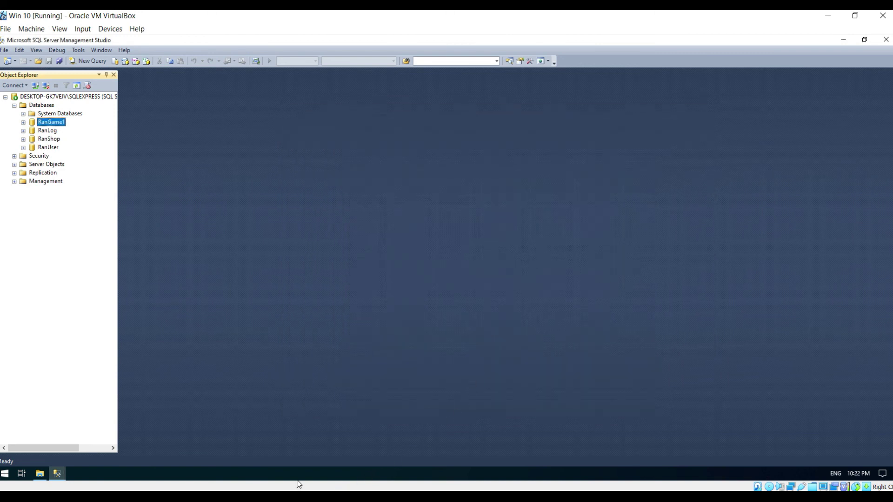
{"action": "left_click", "coordinate": [40, 474]}
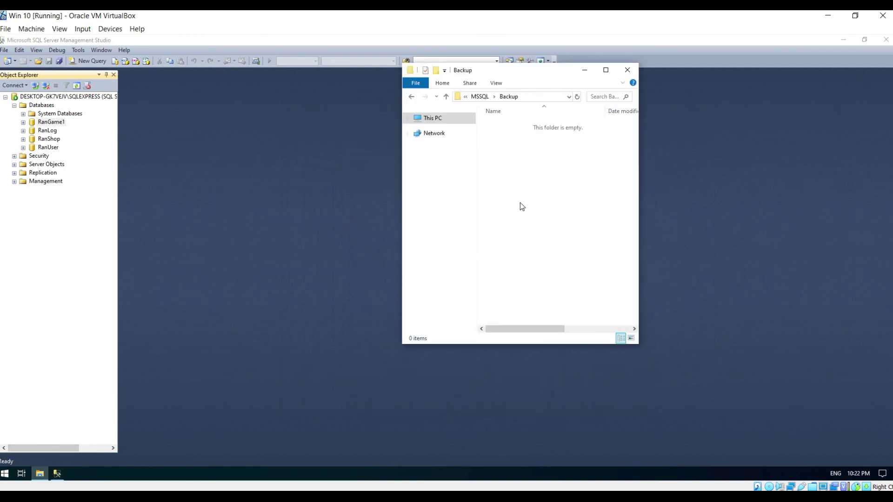
{"action": "right_click", "coordinate": [538, 180]}
{"action": "left_click", "coordinate": [564, 215]}
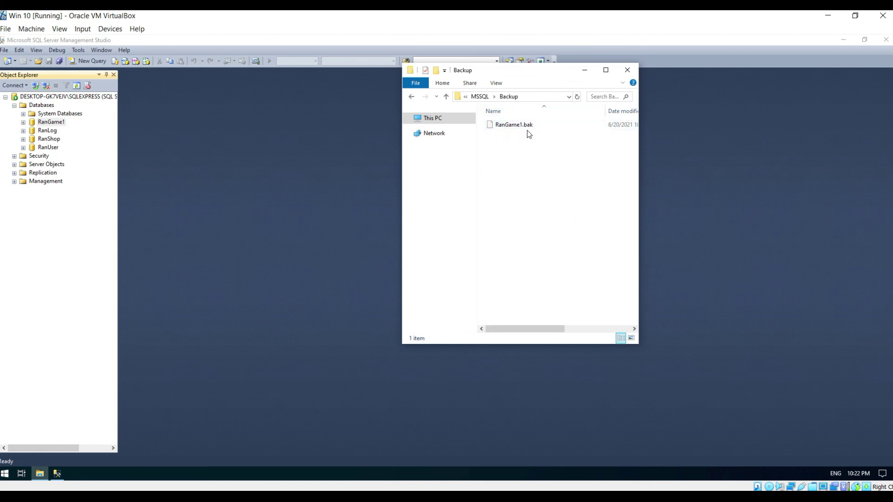
Run a full disk backup of the RanLog database.
{"action": "left_click", "coordinate": [53, 134]}
{"action": "right_click", "coordinate": [53, 135]}
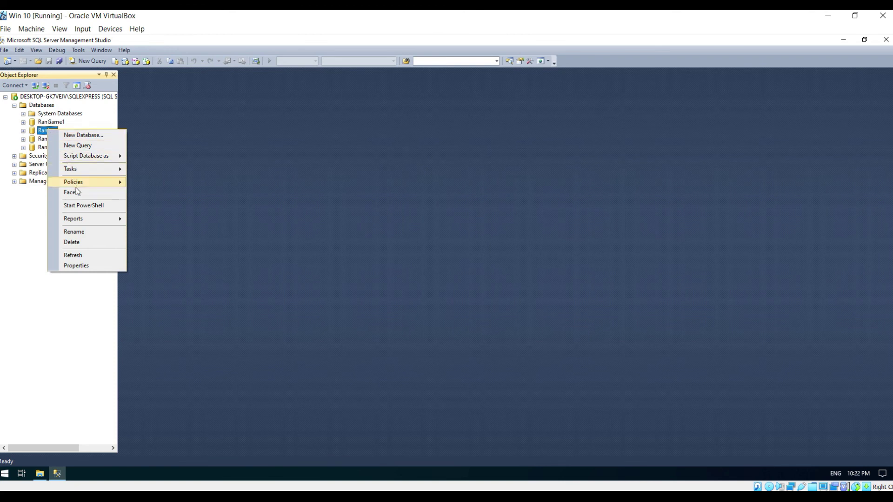
{"action": "mouse_move", "coordinate": [96, 169]}
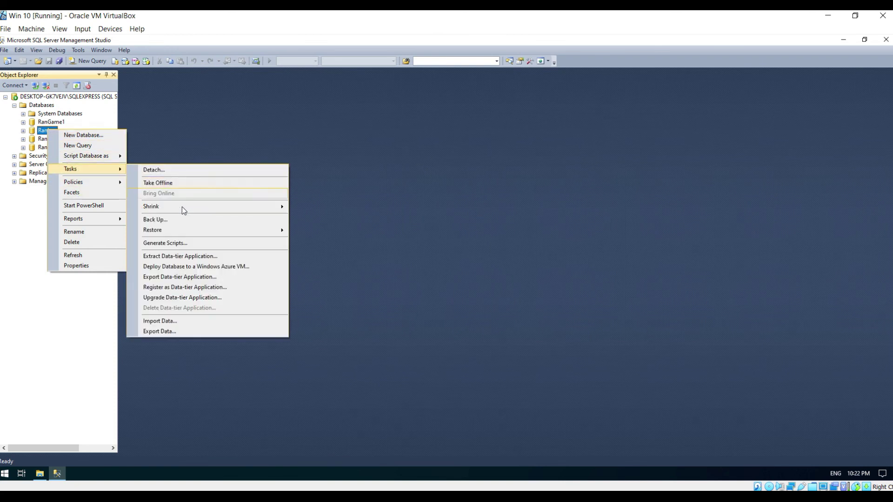
{"action": "left_click", "coordinate": [183, 222]}
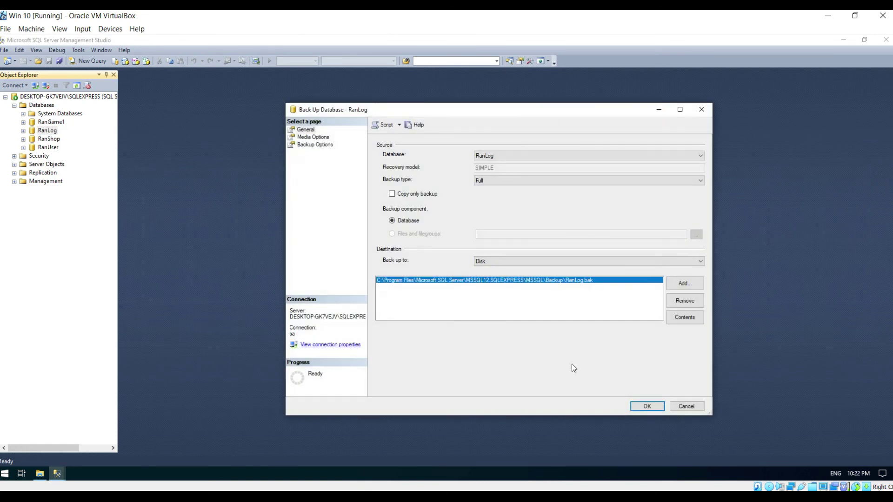
{"action": "left_click", "coordinate": [647, 412]}
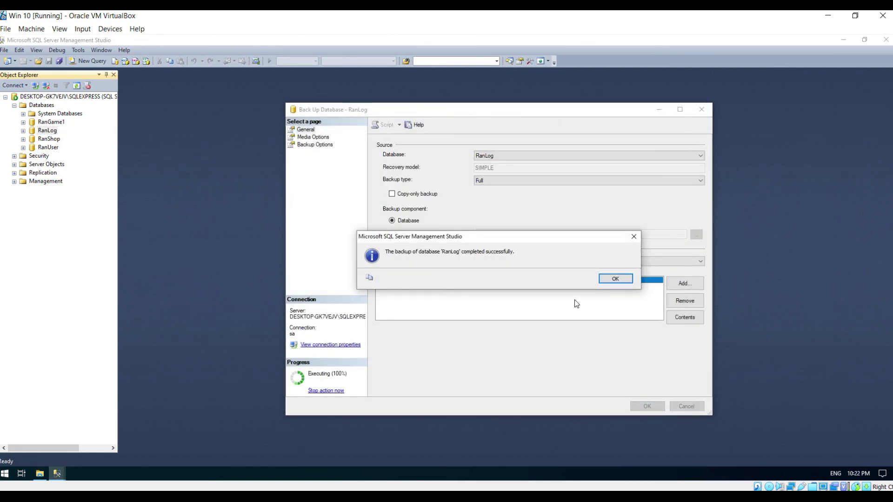
{"action": "left_click", "coordinate": [605, 280]}
Run a full disk backup of the RanShop database.
{"action": "right_click", "coordinate": [43, 138]}
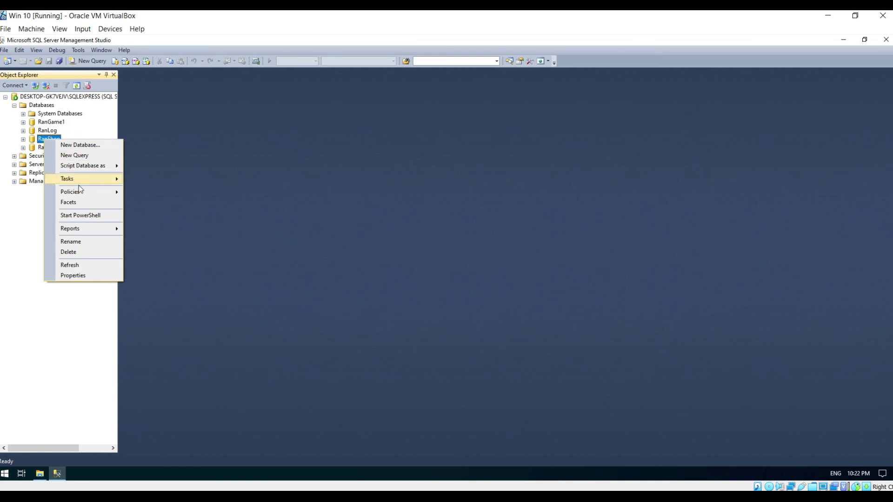
{"action": "mouse_move", "coordinate": [94, 179]}
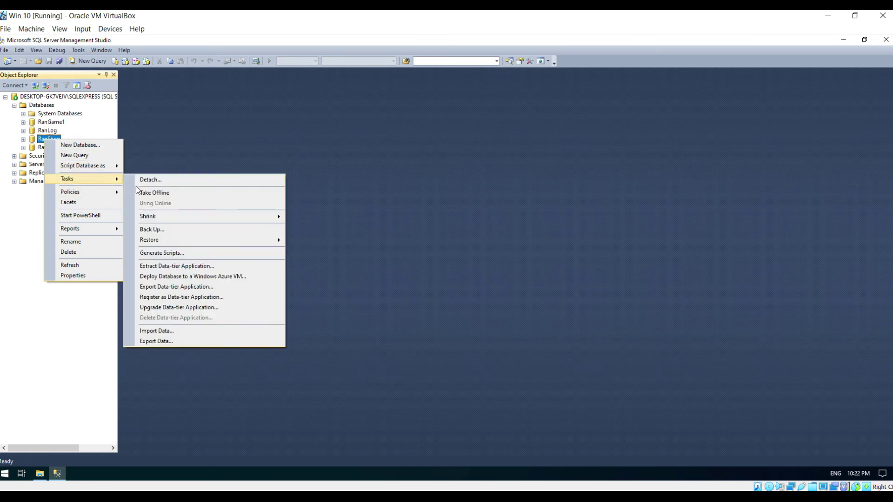
{"action": "left_click", "coordinate": [177, 231]}
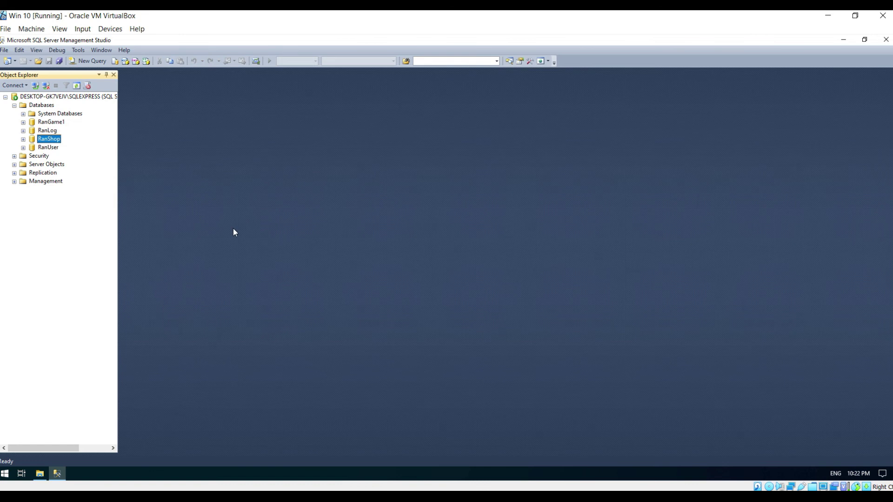
{"action": "left_click", "coordinate": [644, 407]}
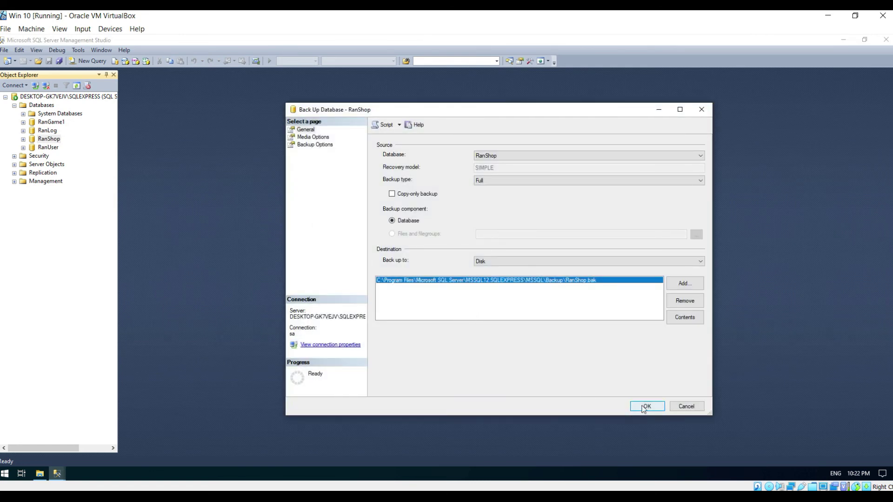
{"action": "left_click", "coordinate": [615, 279]}
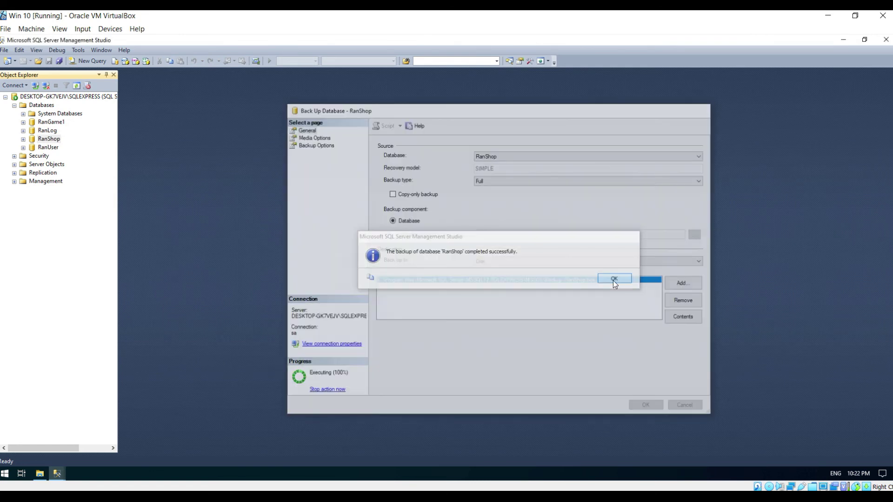
Back up the RanUser database to disk, then close Management Studio.
{"action": "right_click", "coordinate": [48, 147]}
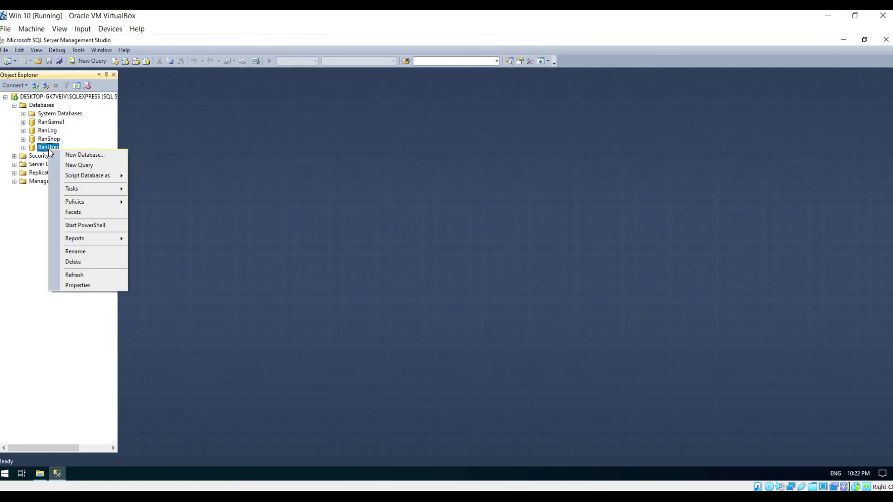
{"action": "mouse_move", "coordinate": [83, 189]}
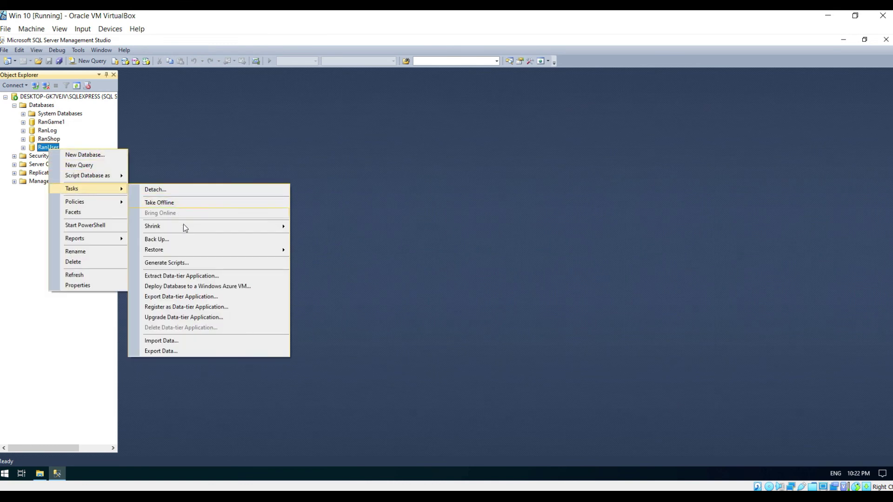
{"action": "left_click", "coordinate": [191, 238]}
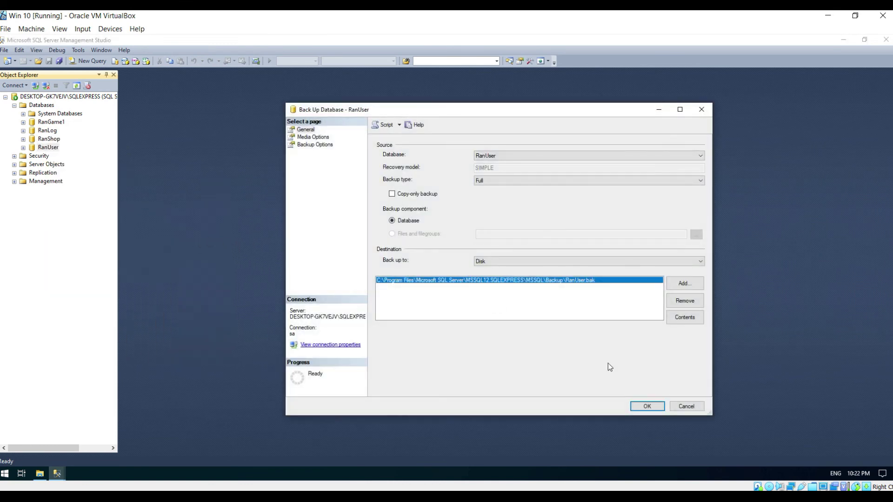
{"action": "left_click", "coordinate": [638, 406]}
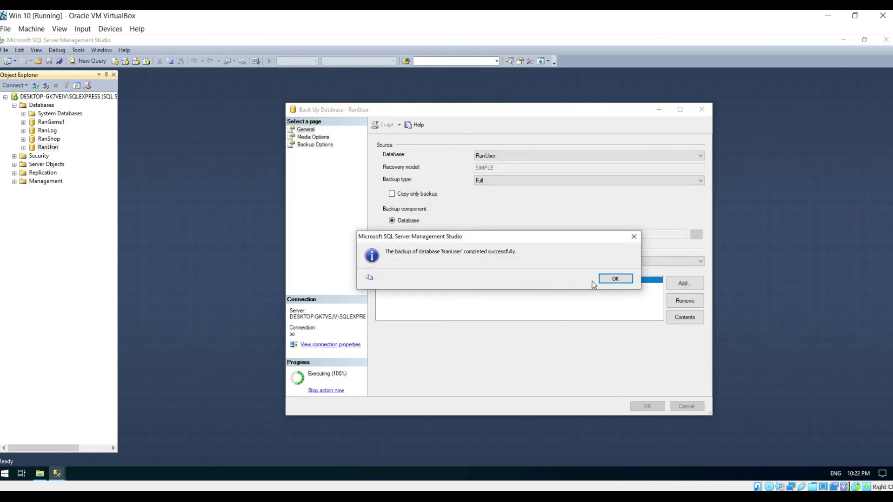
{"action": "left_click", "coordinate": [606, 282]}
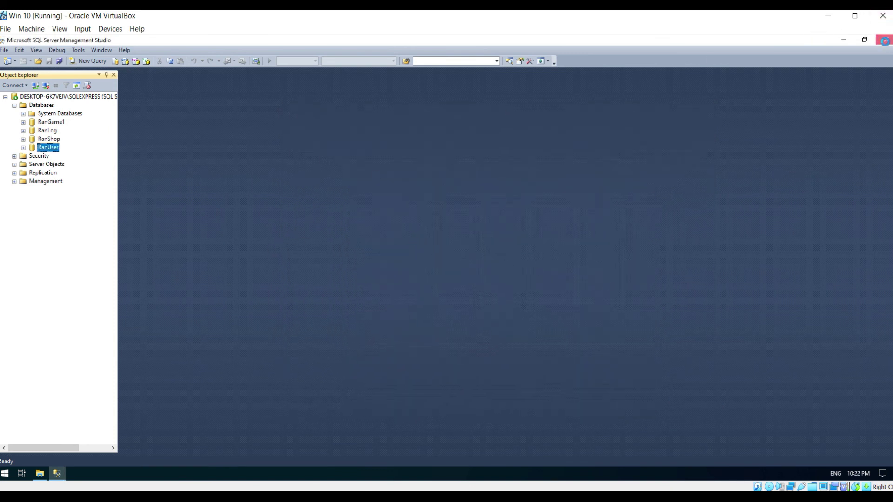
{"action": "left_click", "coordinate": [884, 41]}
Refresh the Backup folder to check RanGame1, RanLog, RanShop and RanUser .bak files, then close it.
{"action": "right_click", "coordinate": [556, 186]}
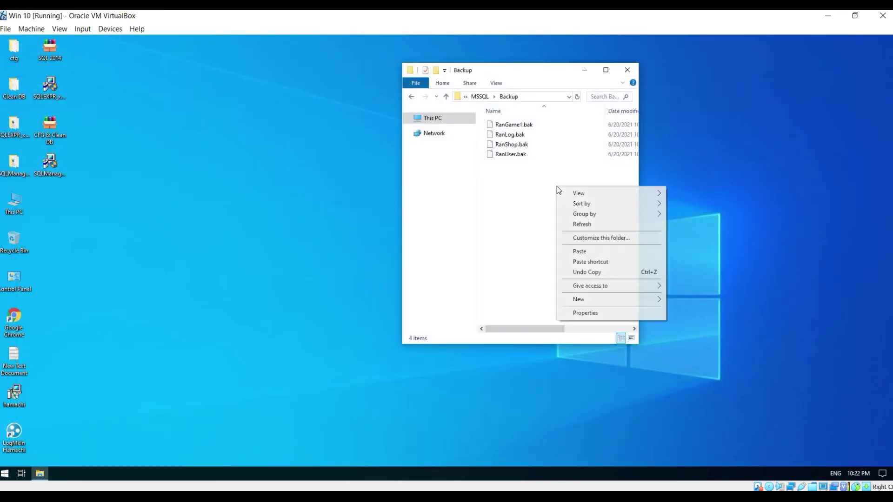
{"action": "left_click", "coordinate": [578, 227]}
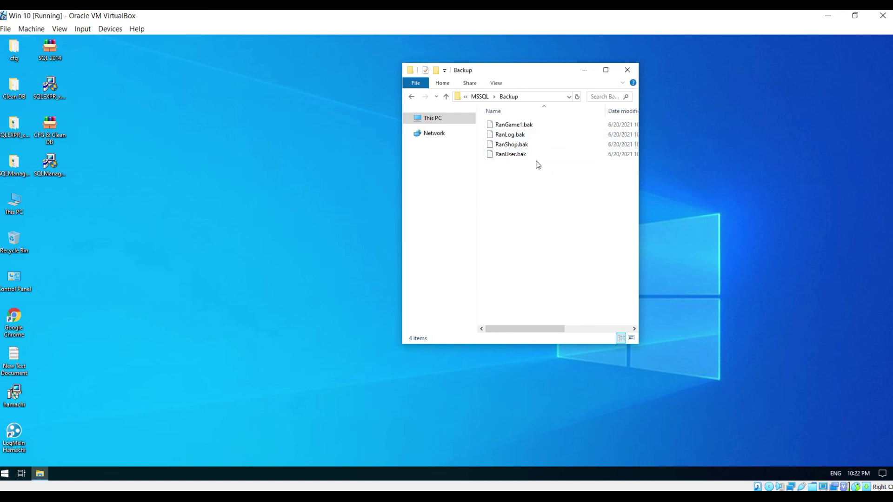
{"action": "left_click", "coordinate": [529, 154]}
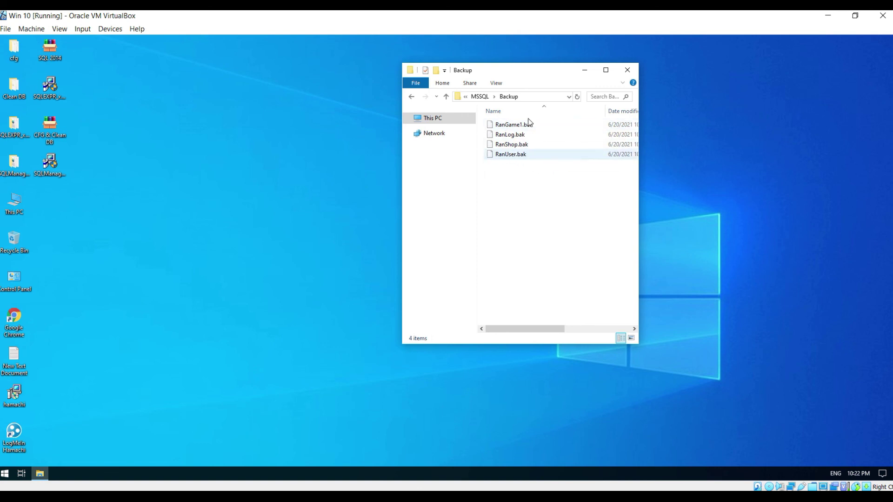
{"action": "left_click", "coordinate": [627, 71]}
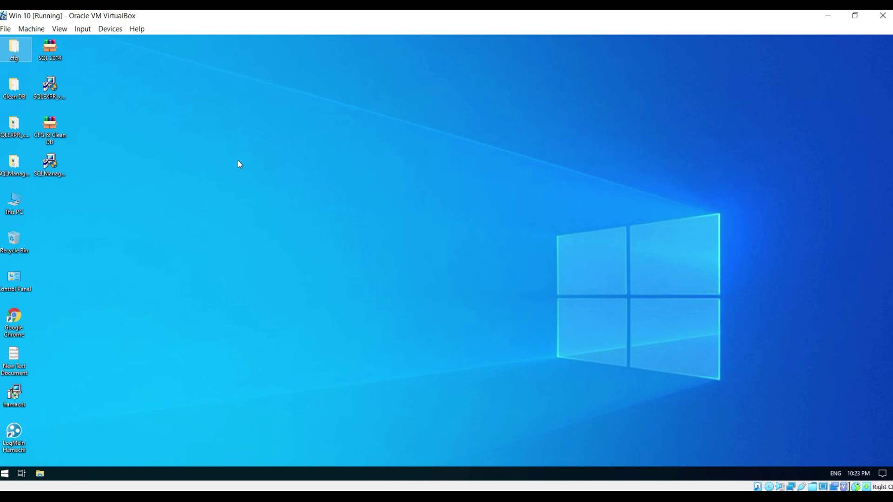
{"action": "right_click", "coordinate": [217, 126]}
{"action": "left_click", "coordinate": [244, 155]}
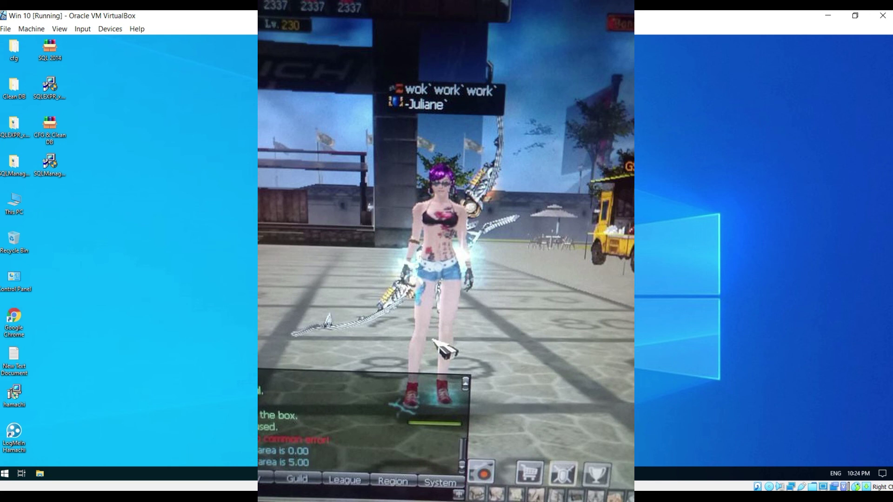
{"action": "key", "text": "alt+Tab"}
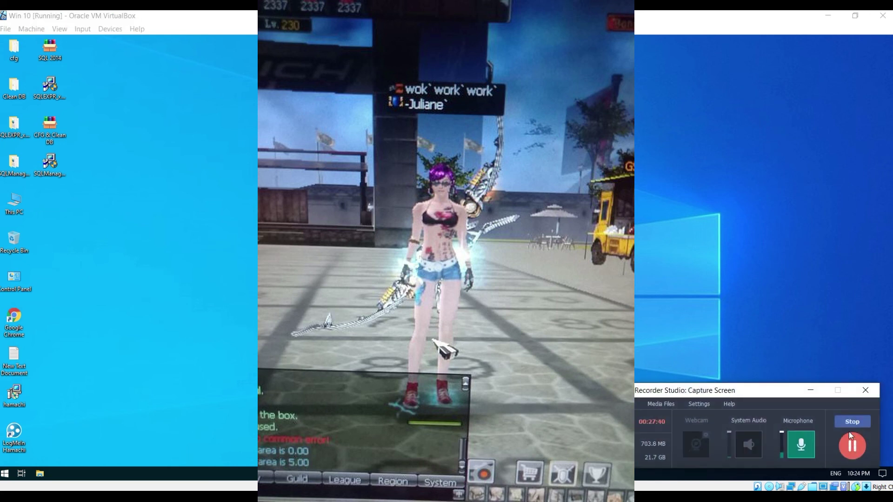